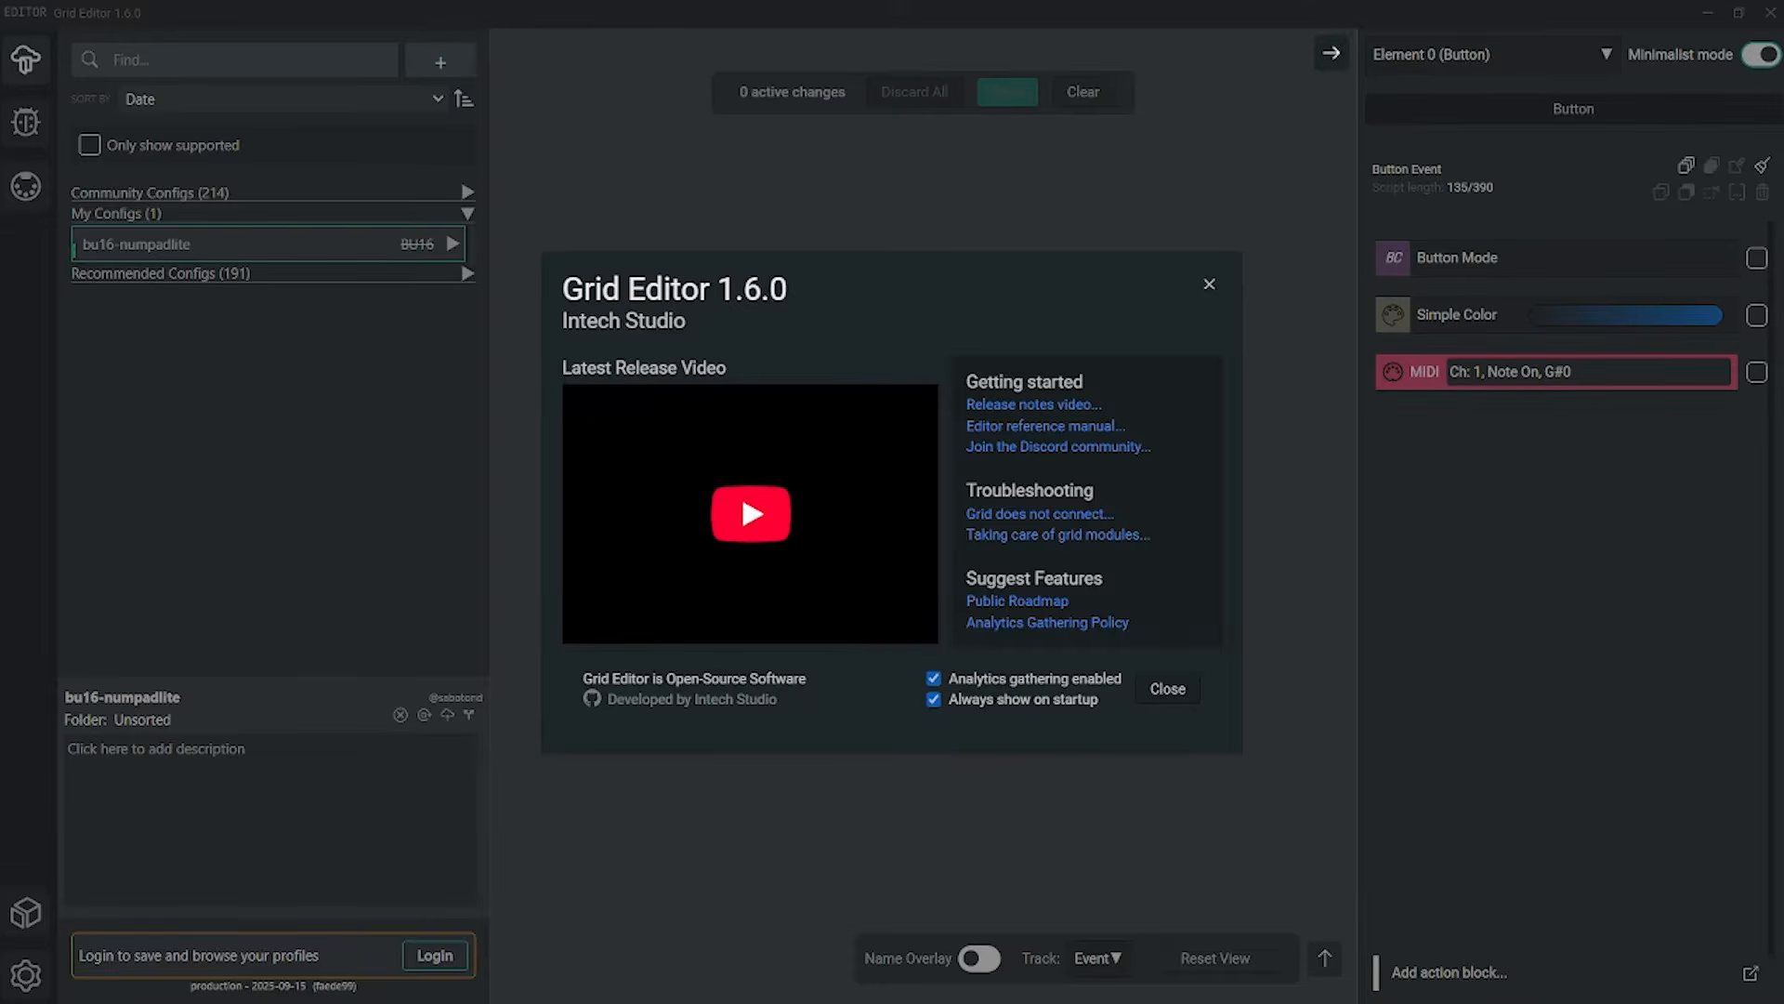
Dismiss the welcome window and start the firmware update for the detected Grid ESP32 bootloader.
{"action": "left_click", "coordinate": [863, 196]}
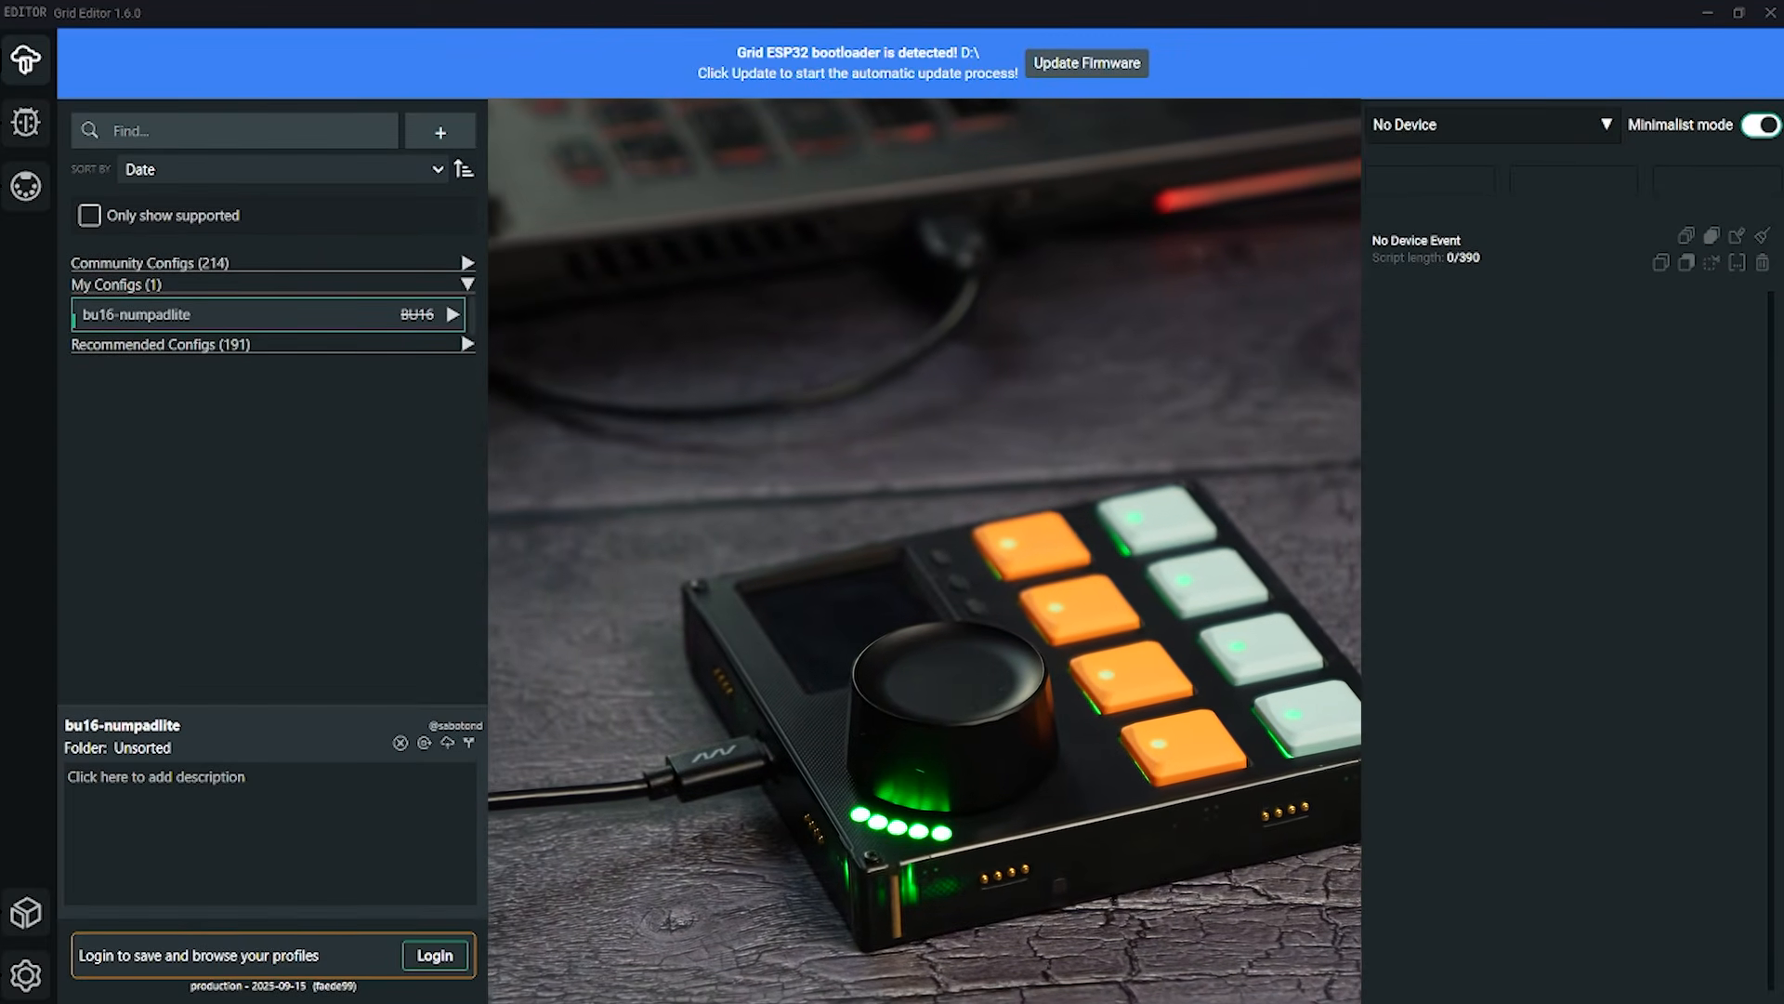
{"action": "left_click", "coordinate": [1106, 70]}
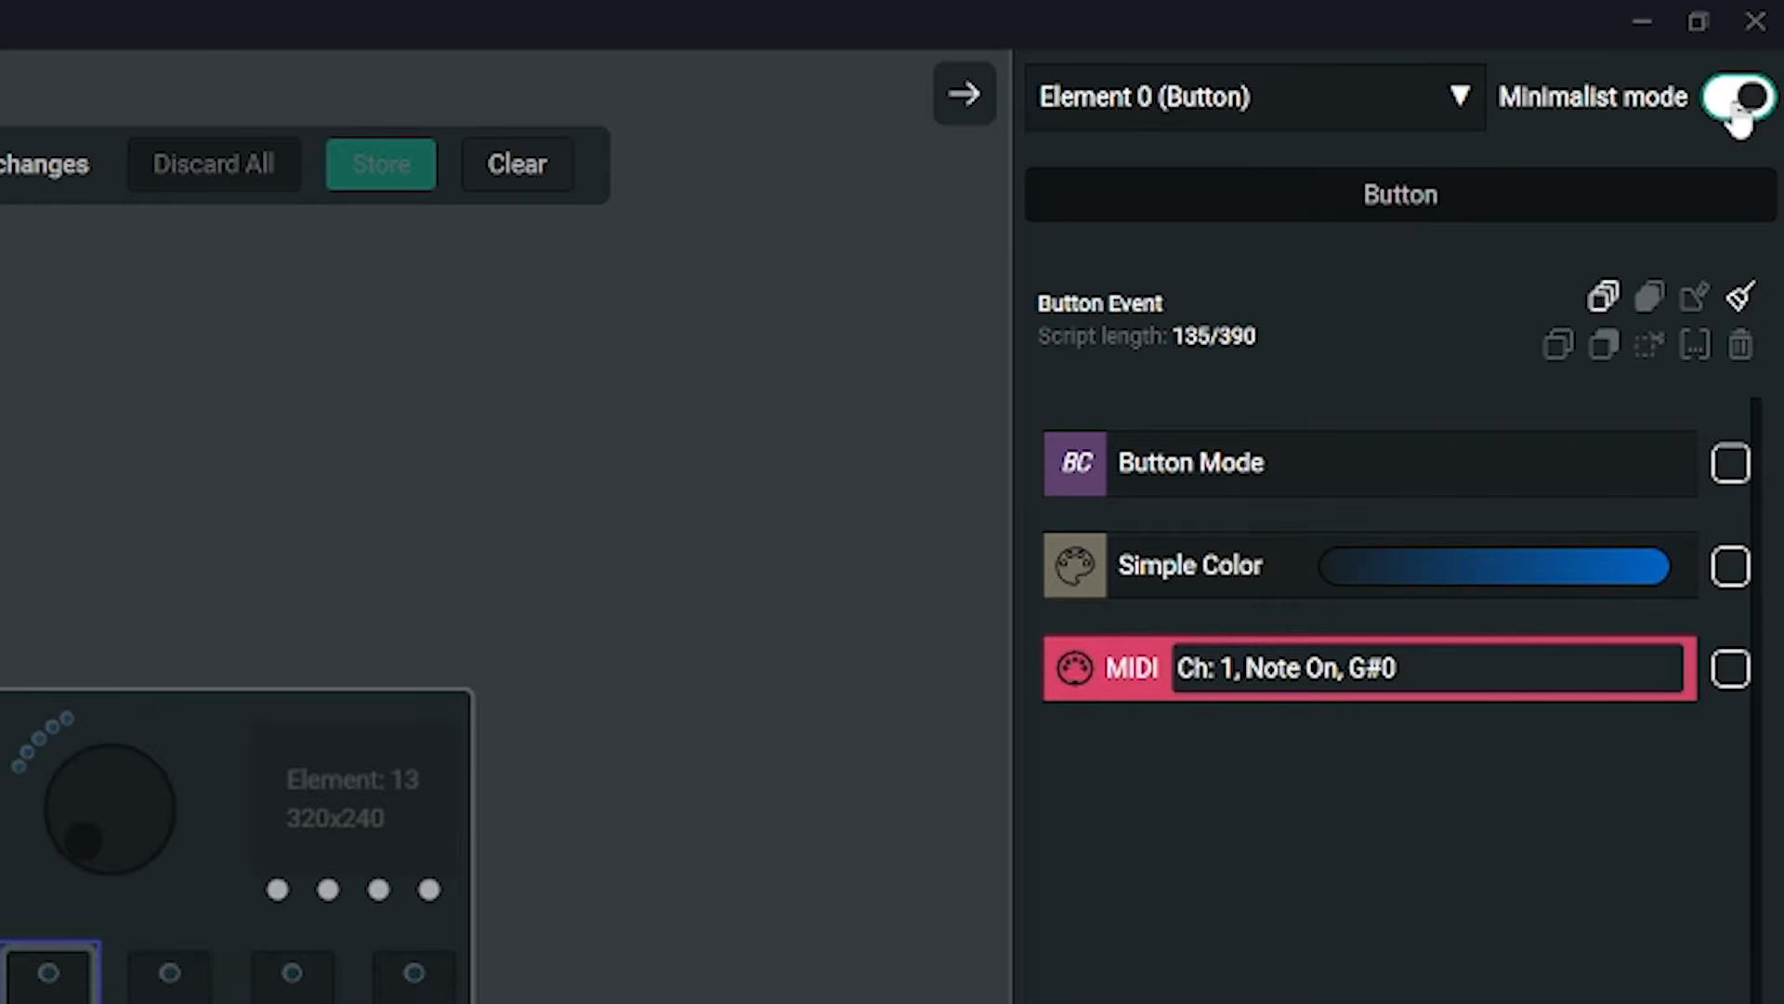
Toggle Minimalist mode off and on again to compare which events are offered for Element 0.
{"action": "left_click", "coordinate": [1736, 112]}
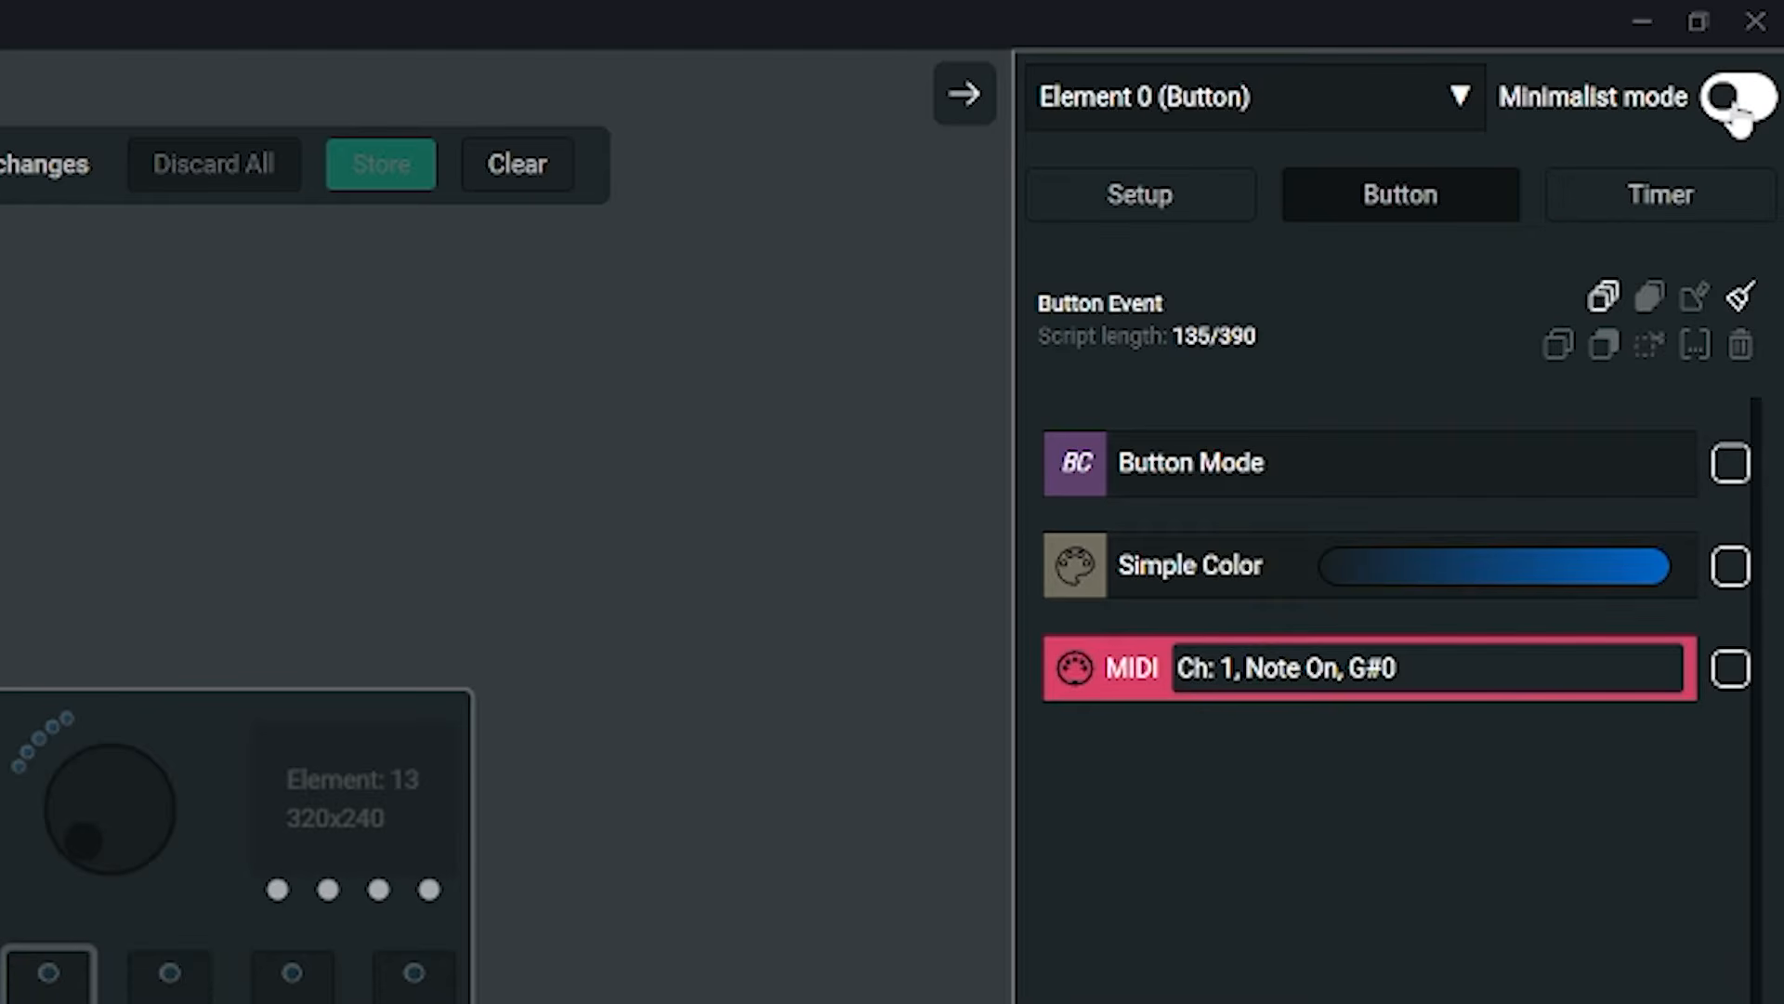
{"action": "left_click", "coordinate": [1736, 111]}
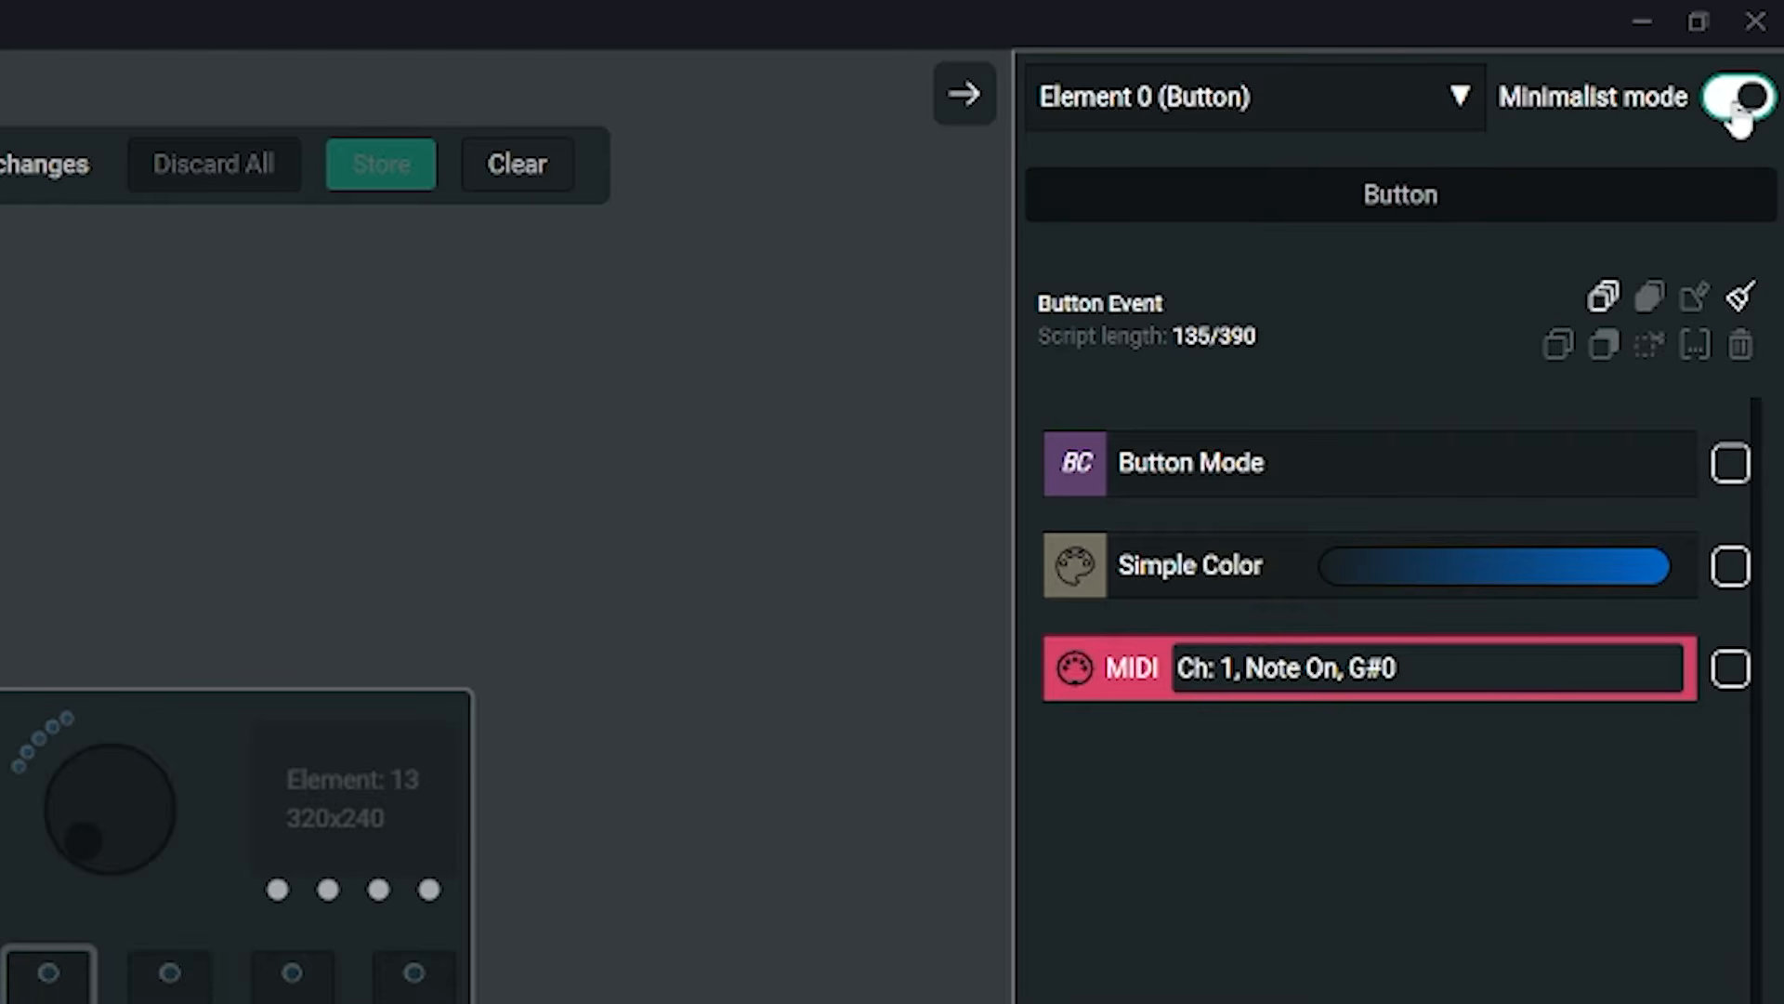
{"action": "left_click", "coordinate": [1736, 111]}
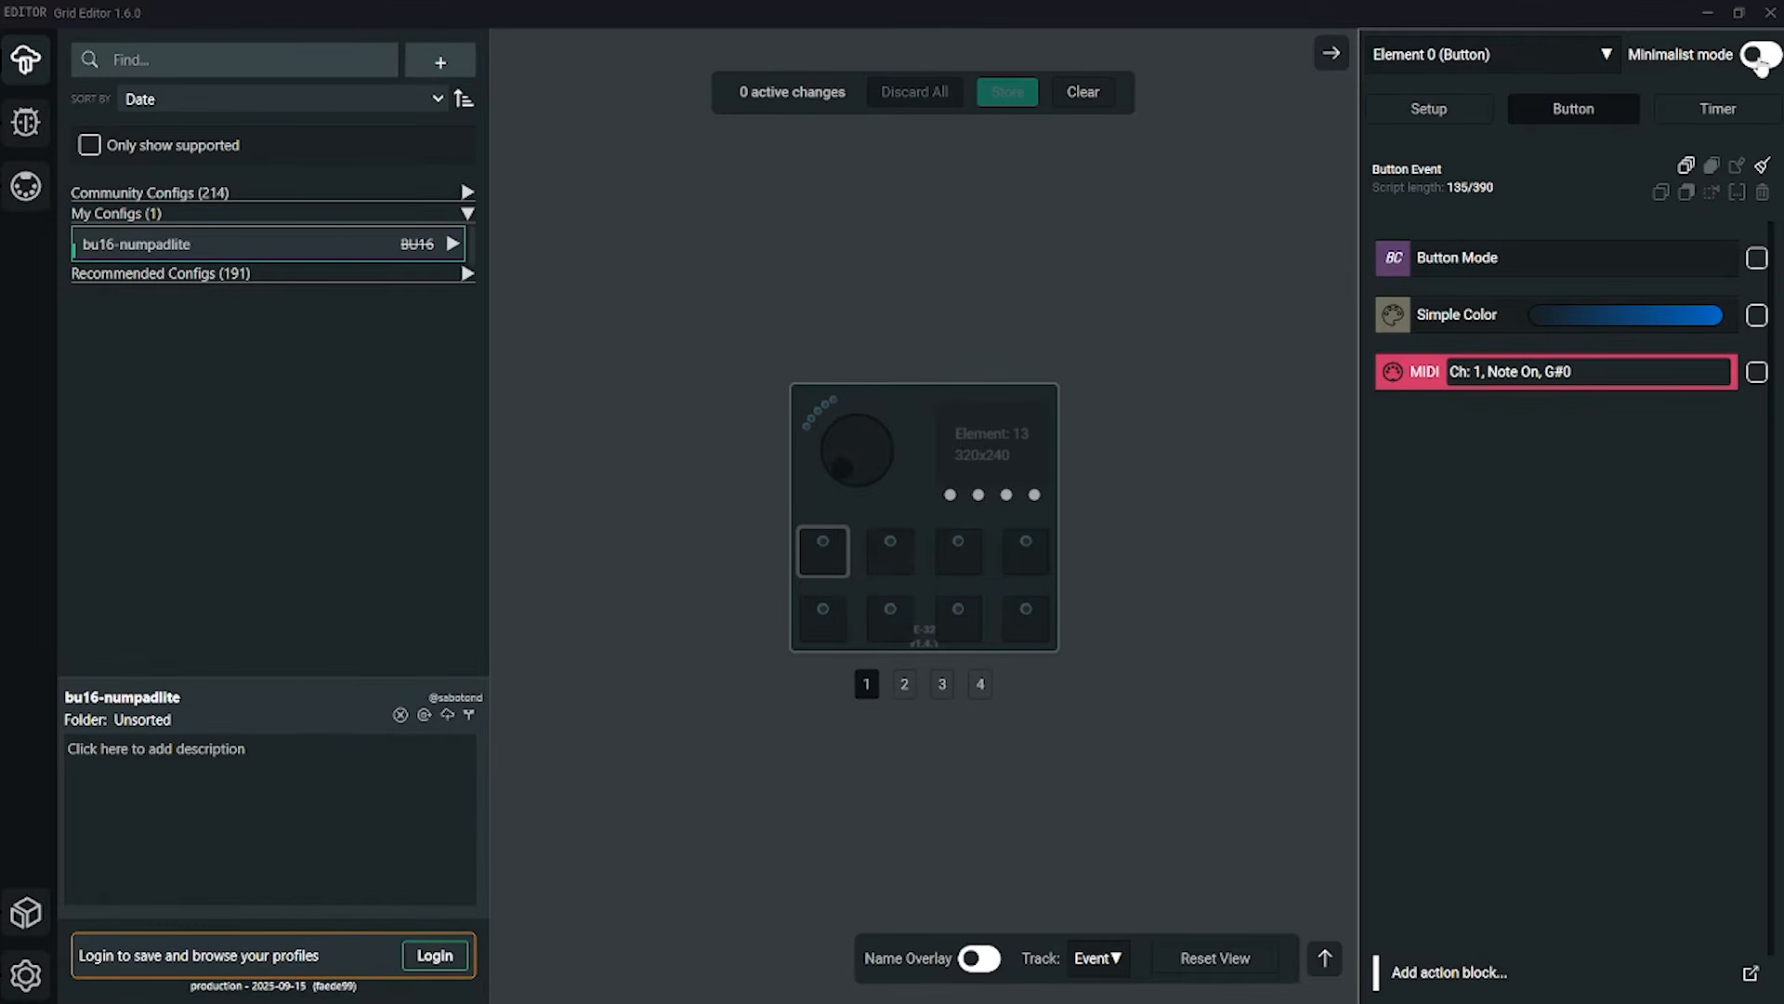
{"action": "left_click", "coordinate": [1759, 56]}
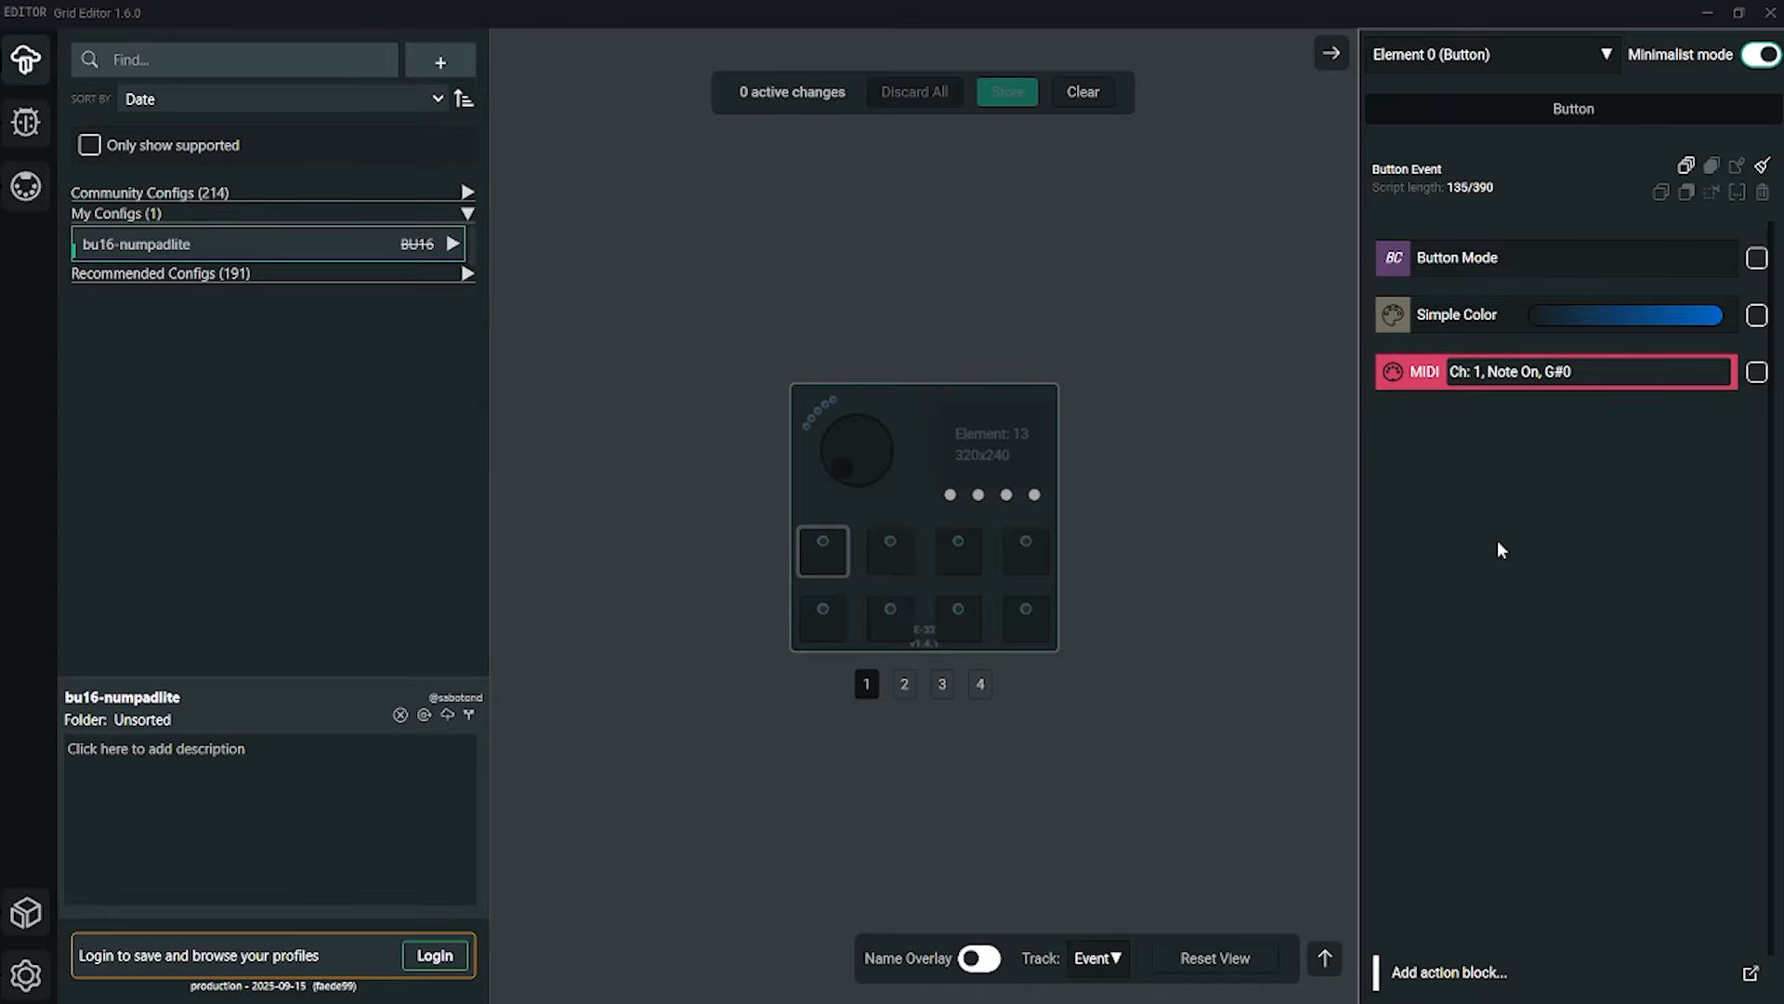
Look through the configurations of the upper-row buttons, the first small button below the display and the knob, ending on Element 0.
{"action": "left_click", "coordinate": [878, 574]}
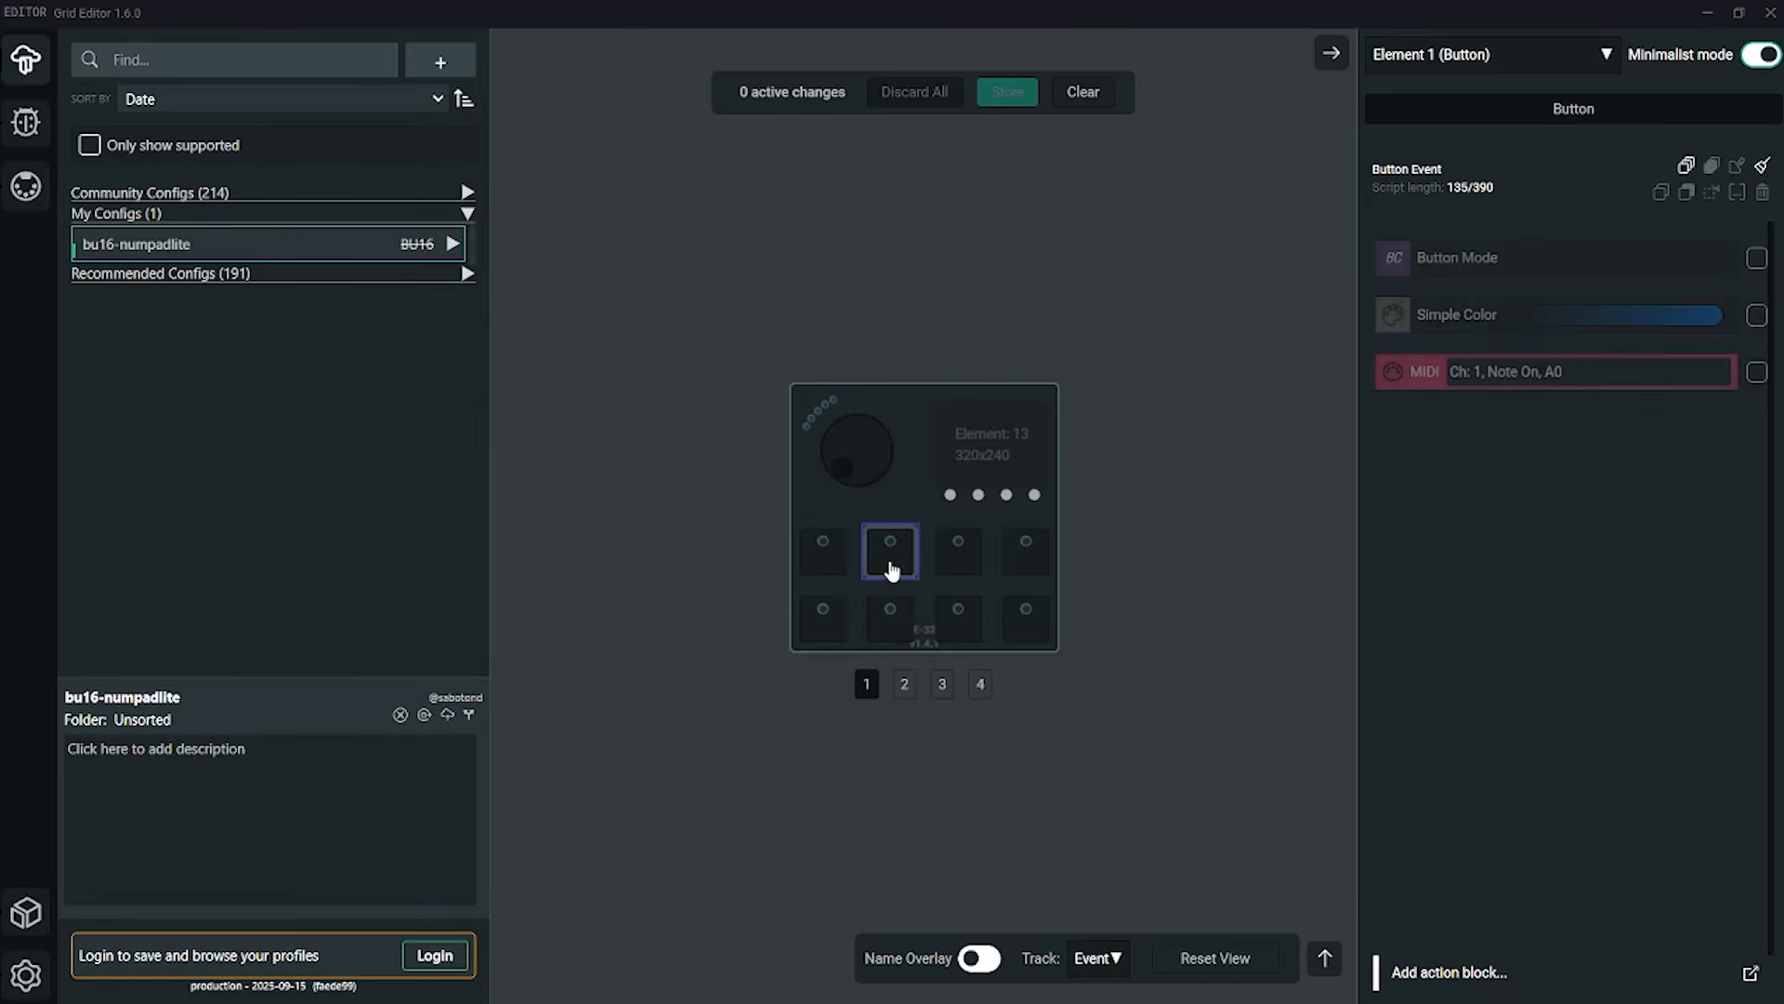
{"action": "left_click", "coordinate": [957, 562]}
{"action": "left_click", "coordinate": [1030, 563]}
{"action": "left_click", "coordinate": [949, 493]}
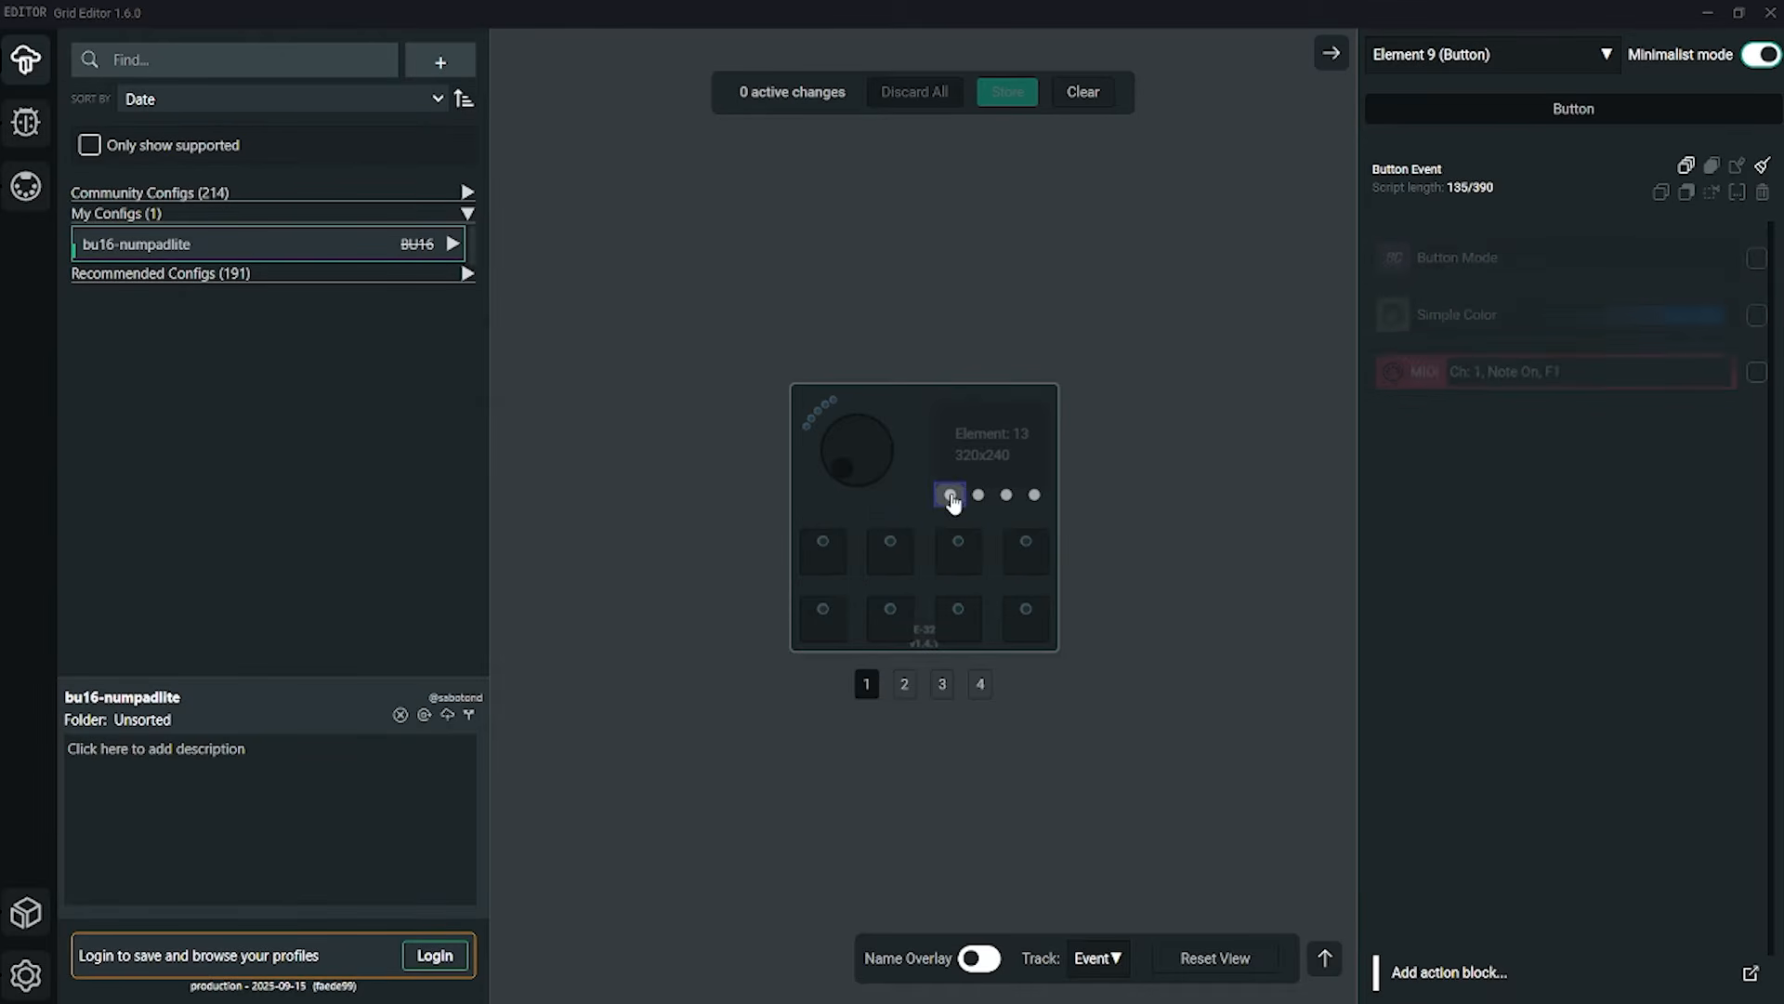
{"action": "left_click", "coordinate": [847, 463]}
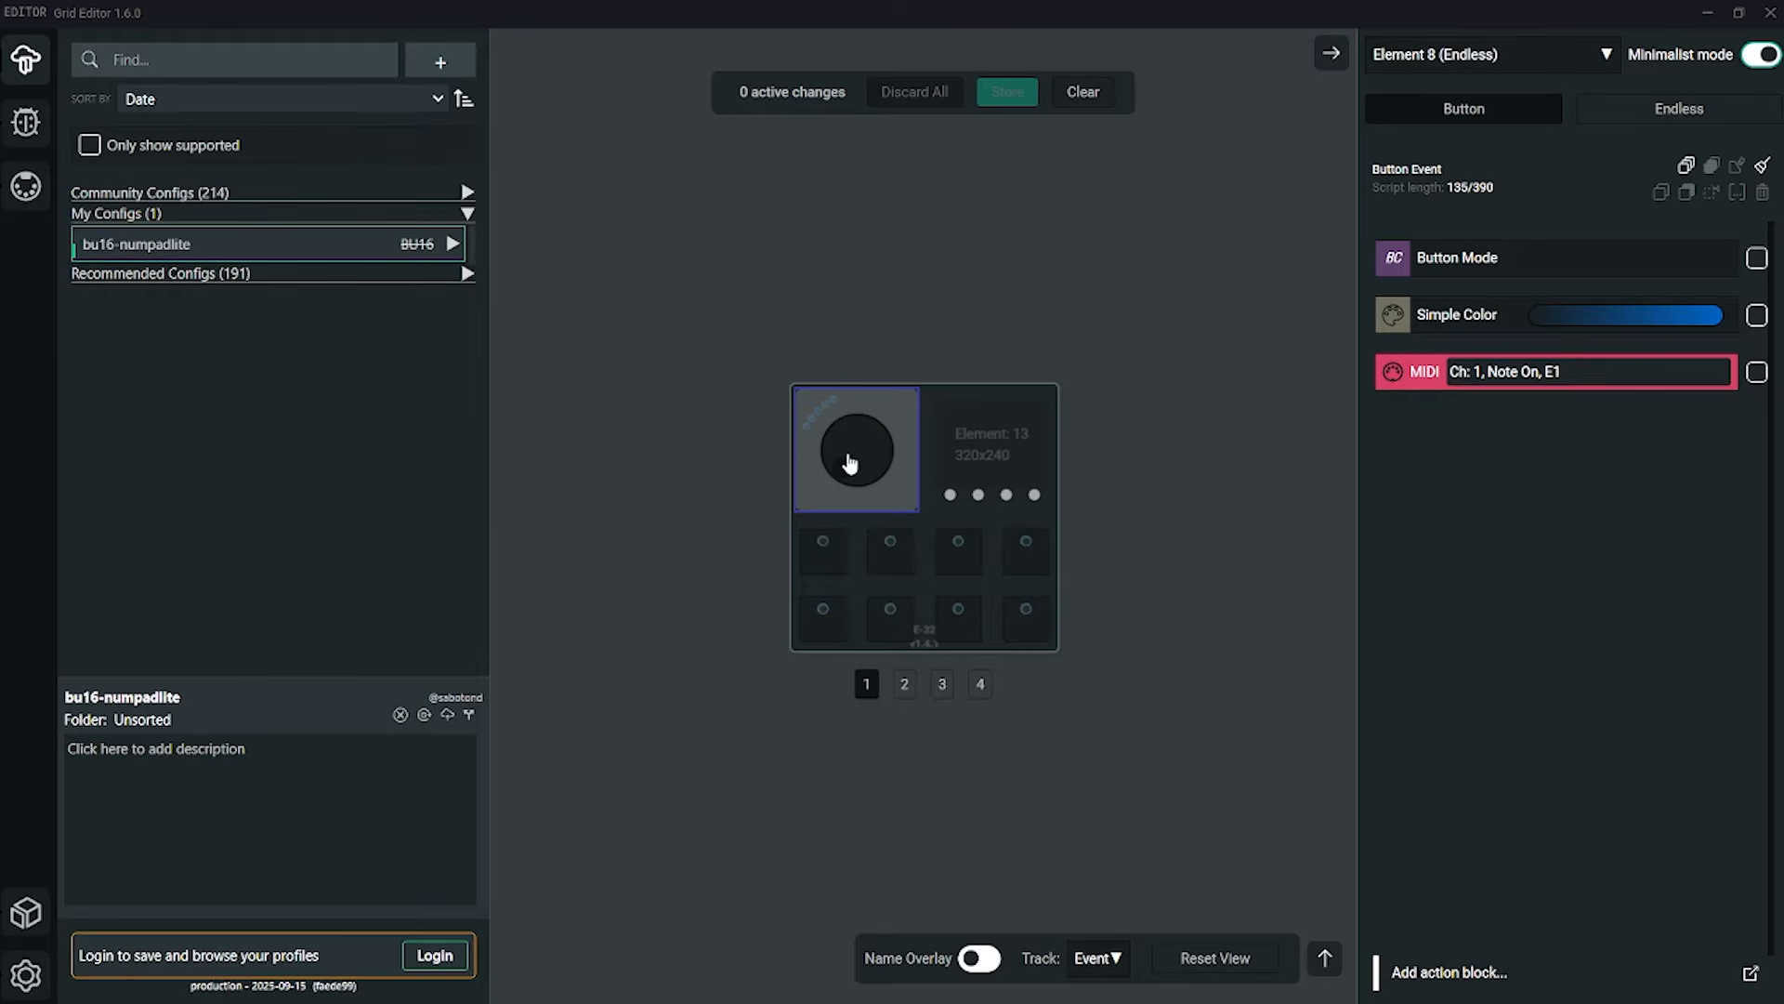
{"action": "left_click", "coordinate": [884, 561]}
{"action": "left_click", "coordinate": [822, 555]}
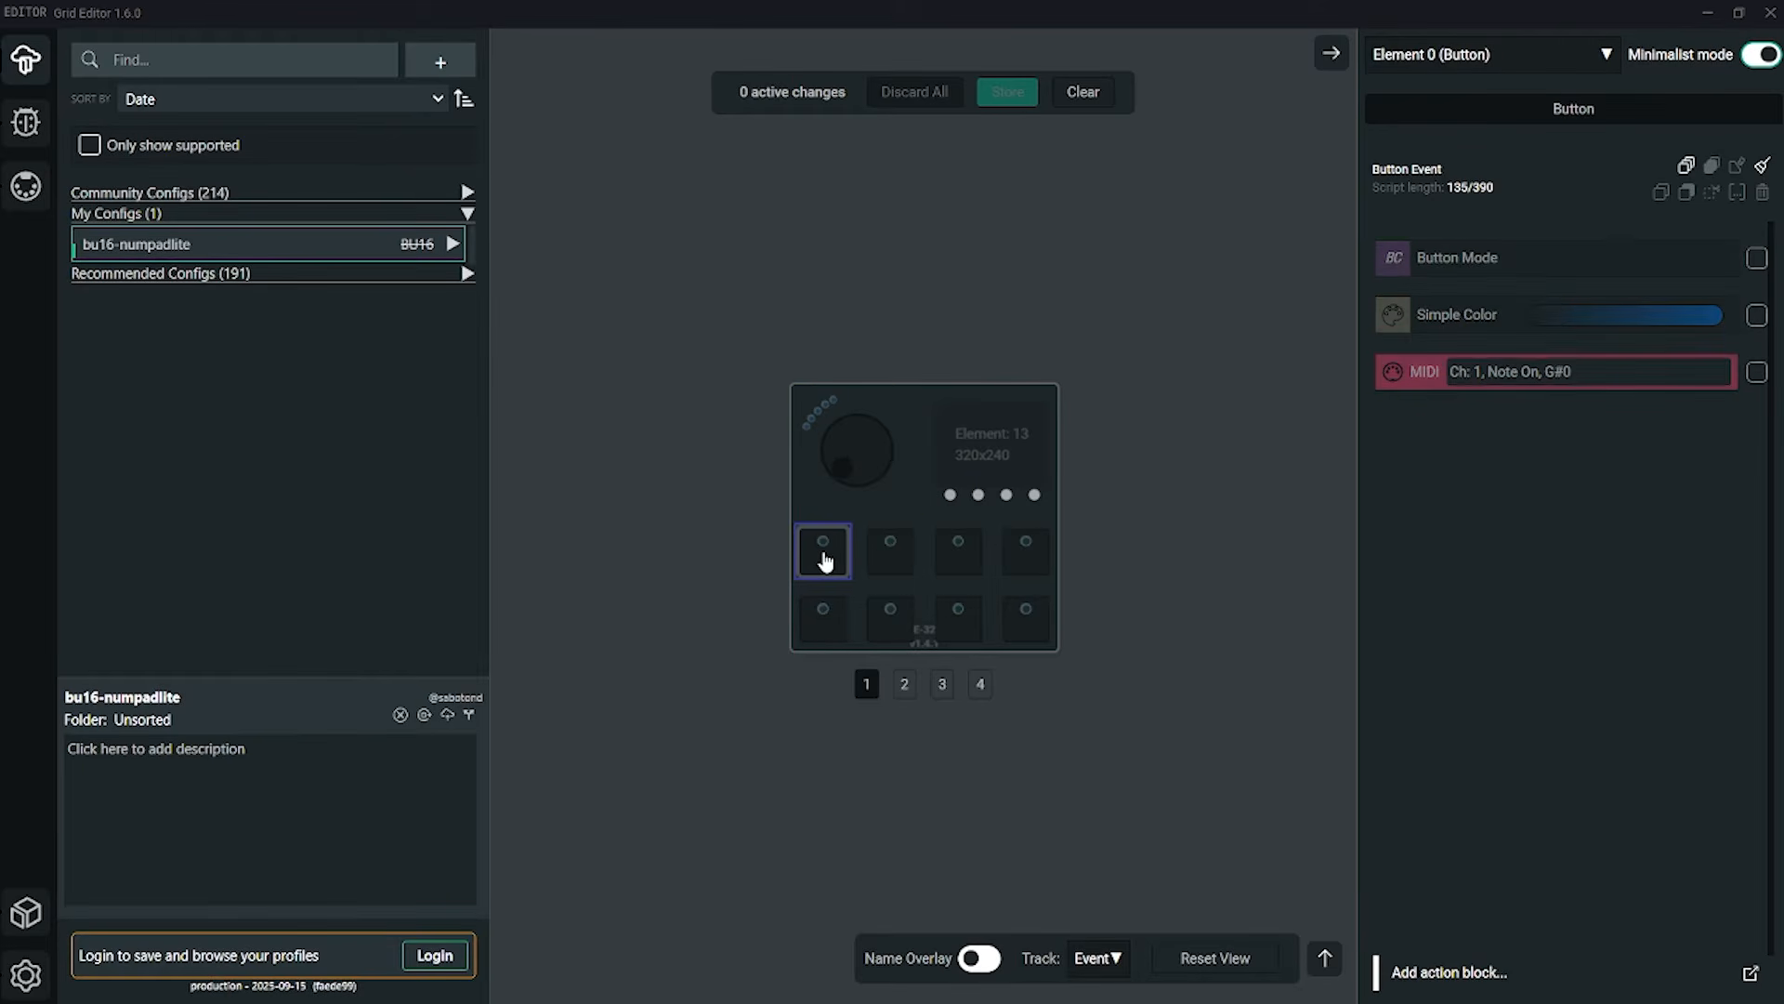
View the knob's Endless event and its Button event.
{"action": "left_click", "coordinate": [871, 452]}
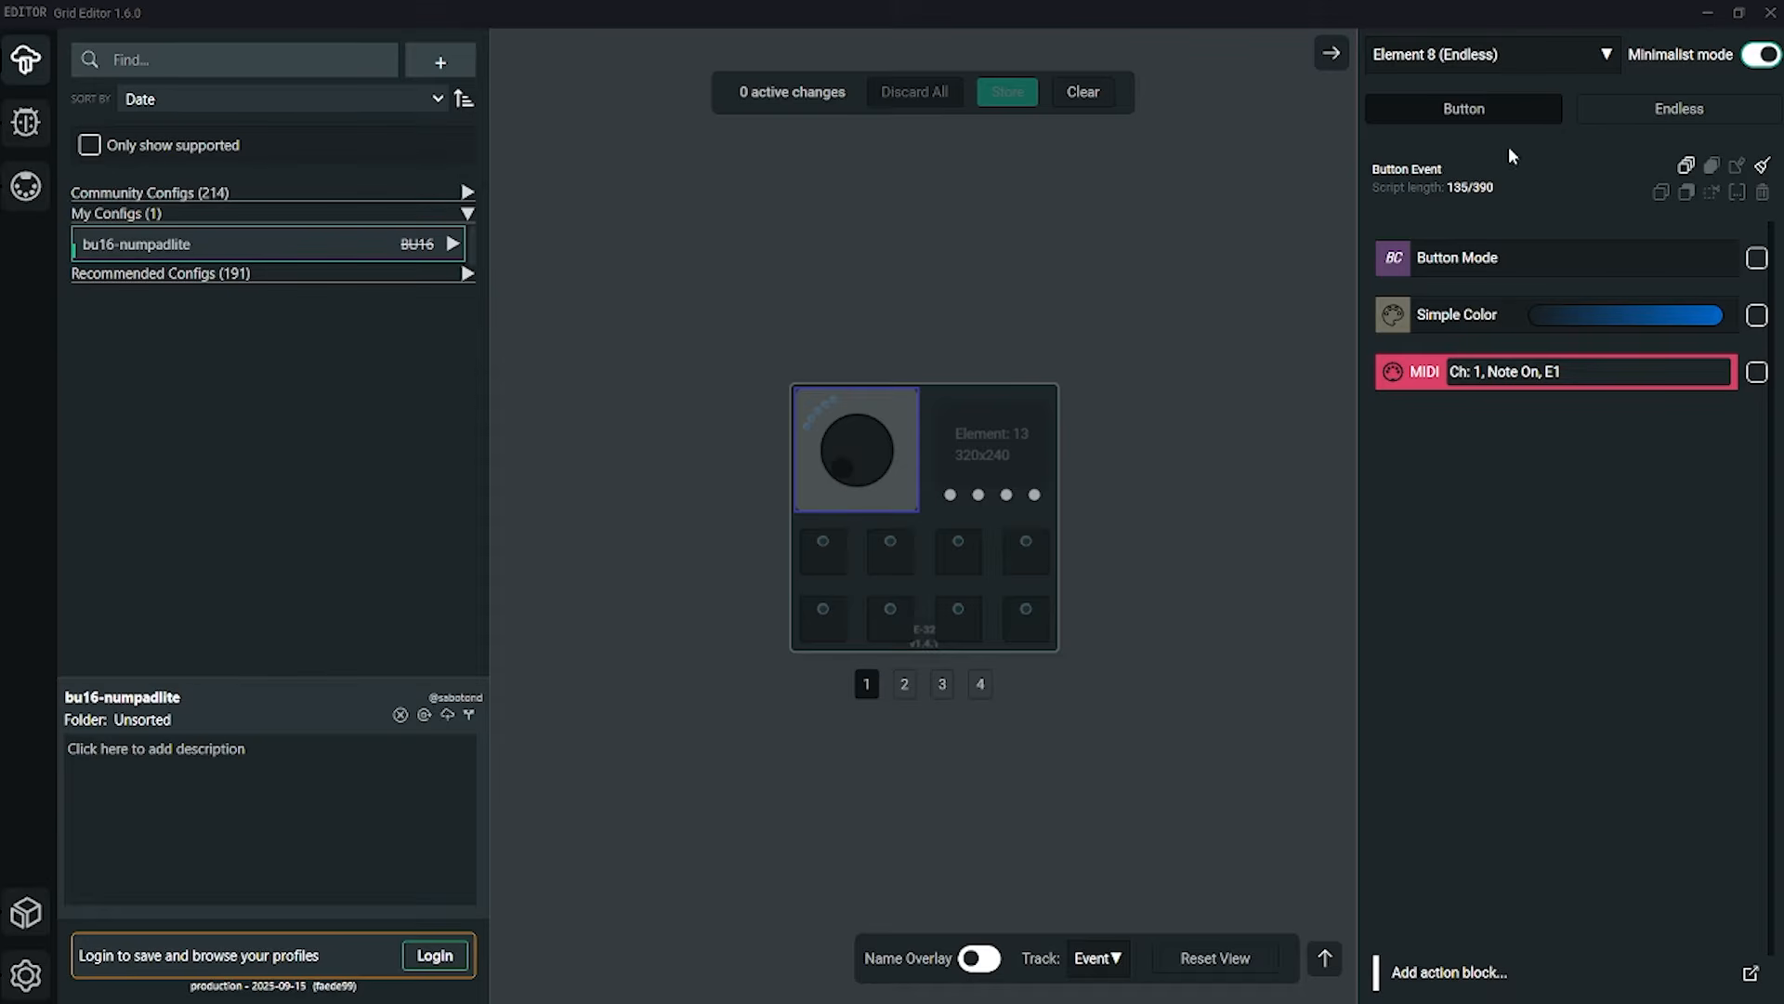
{"action": "left_click", "coordinate": [1617, 117]}
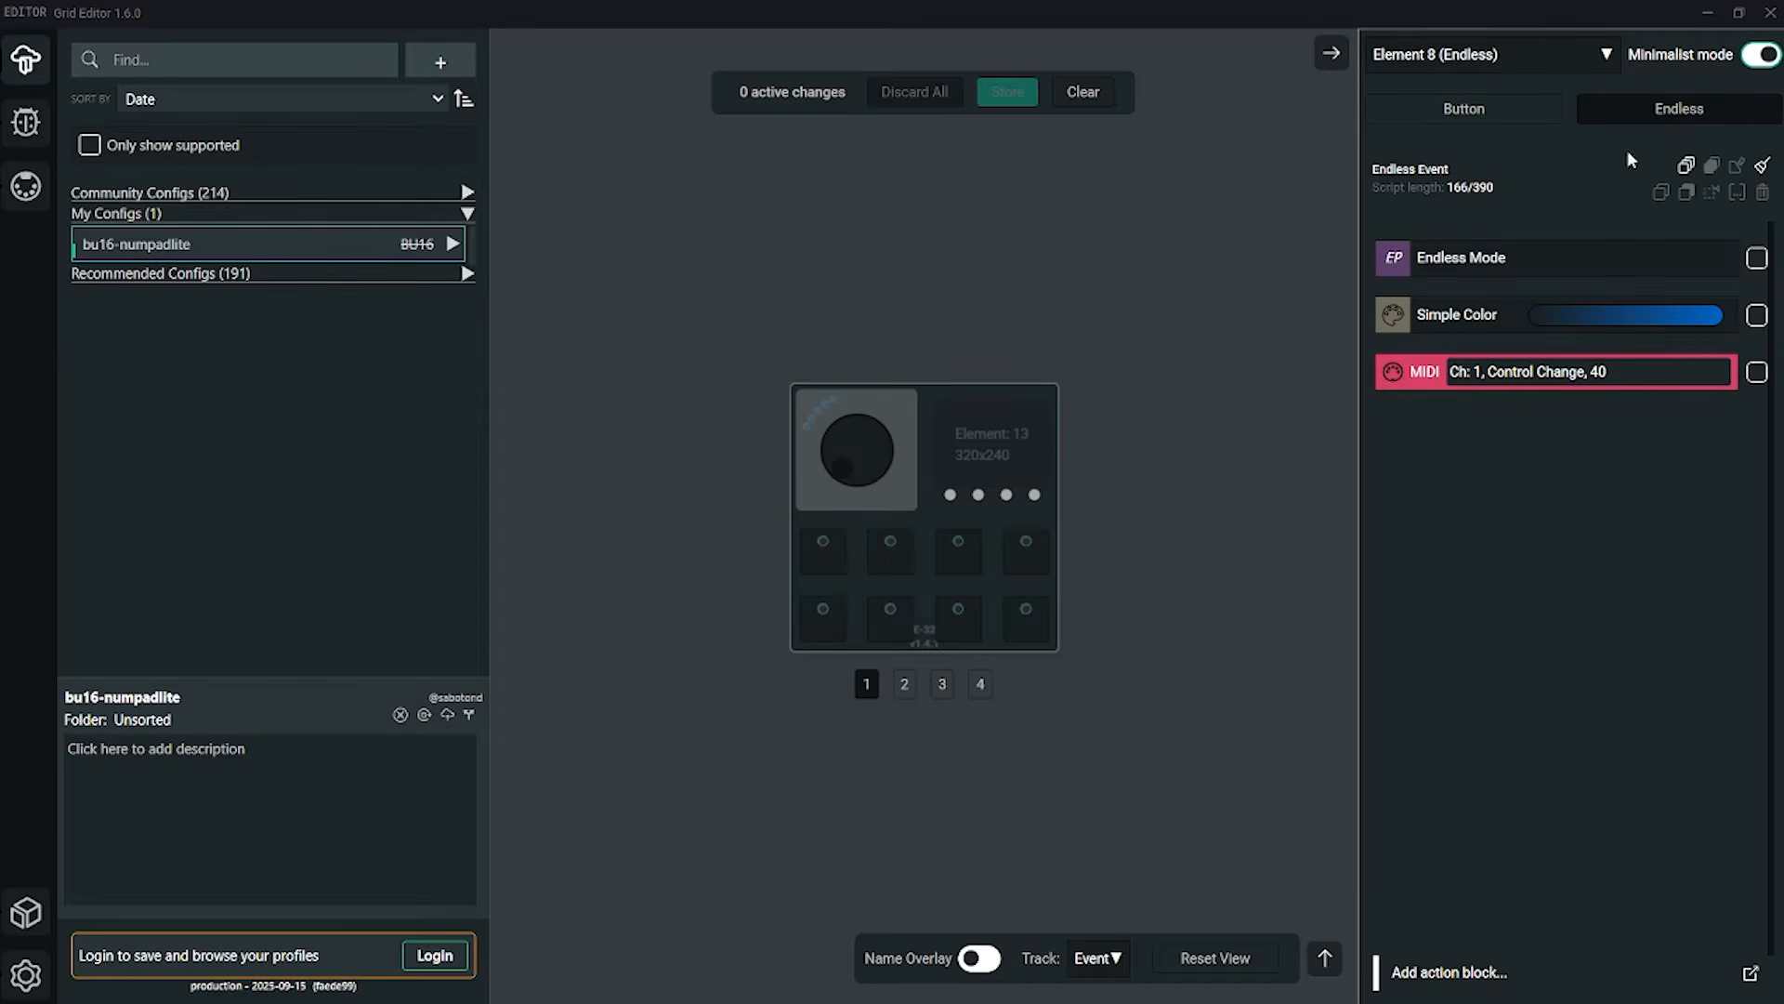
{"action": "left_click", "coordinate": [1466, 117]}
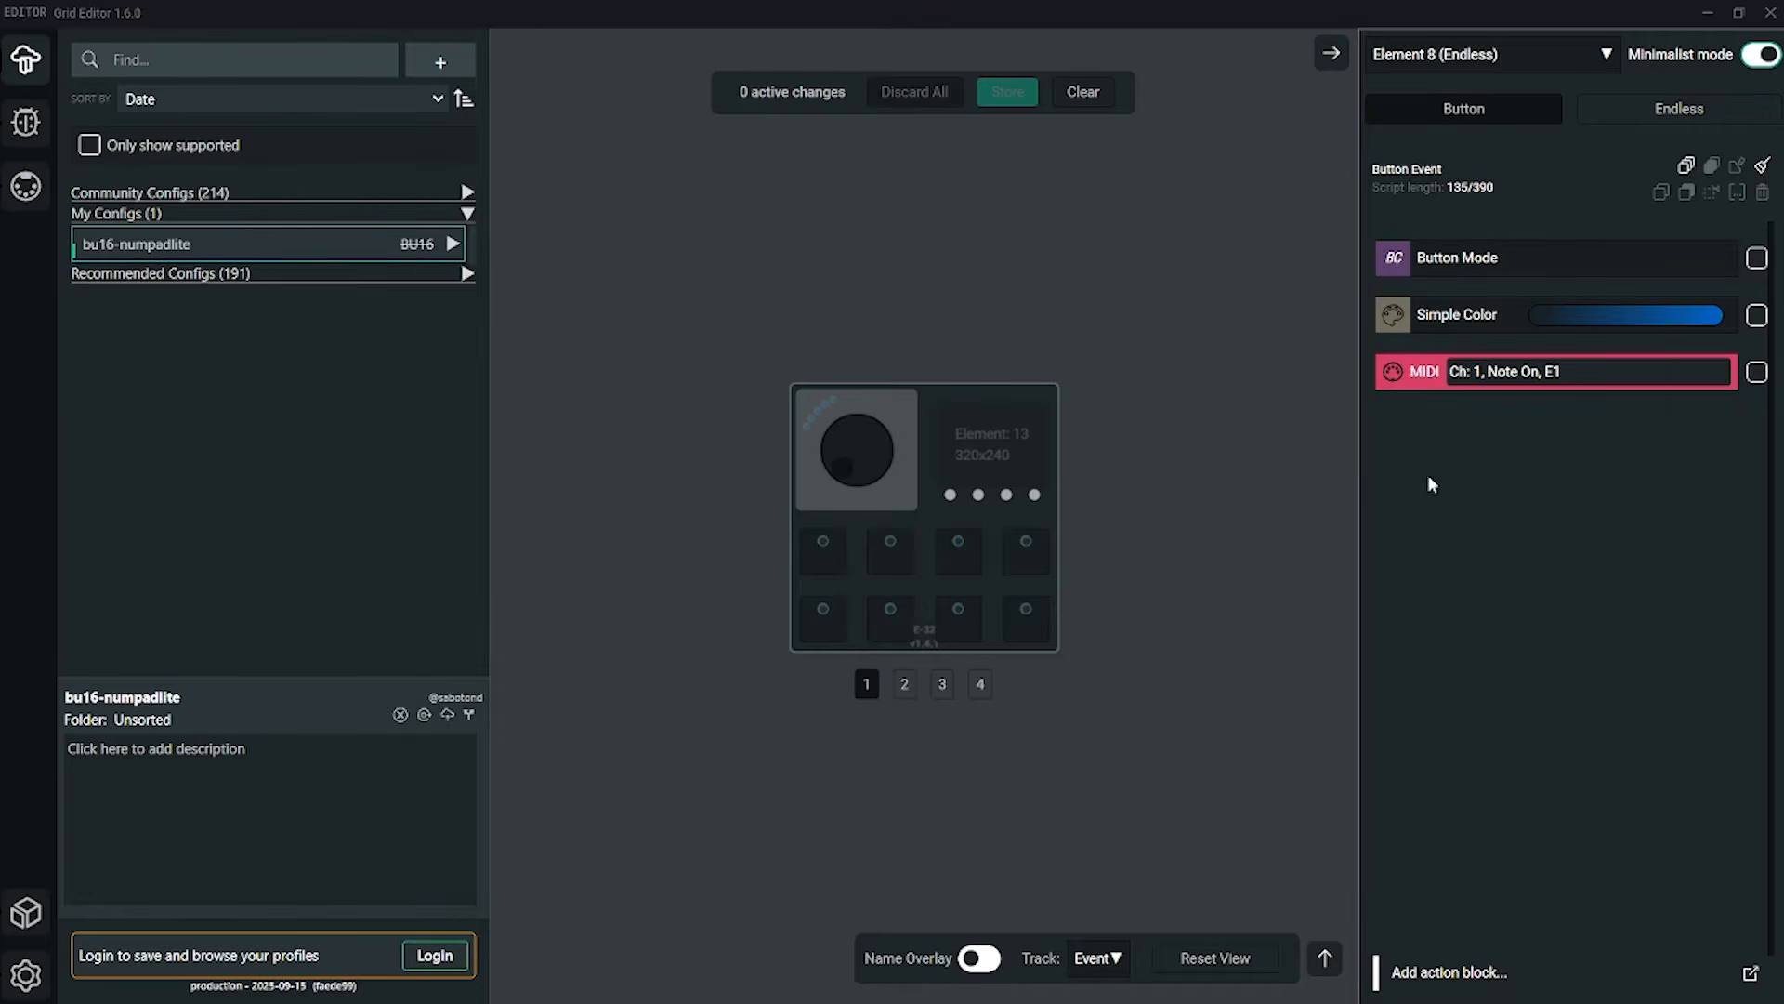
Examine the settings inside the Button Mode, Simple Color and MIDI blocks of Element 0, collapsing them again.
{"action": "left_click", "coordinate": [825, 552]}
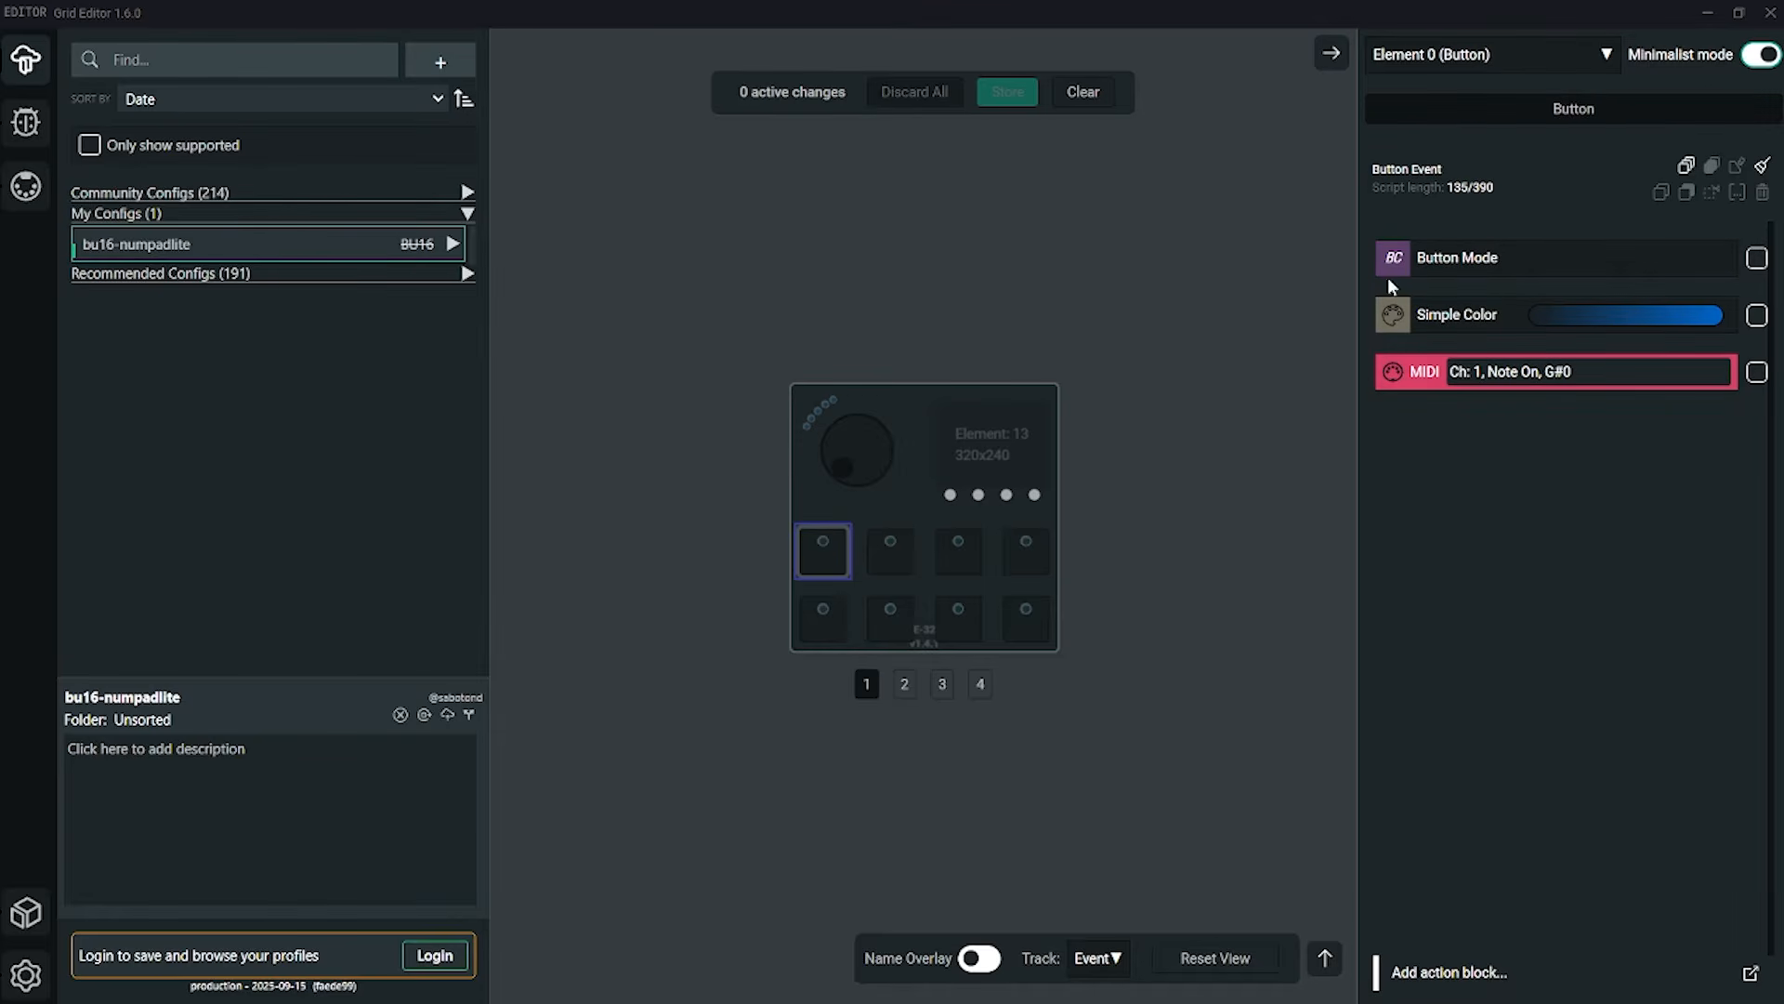
{"action": "left_click", "coordinate": [1404, 270]}
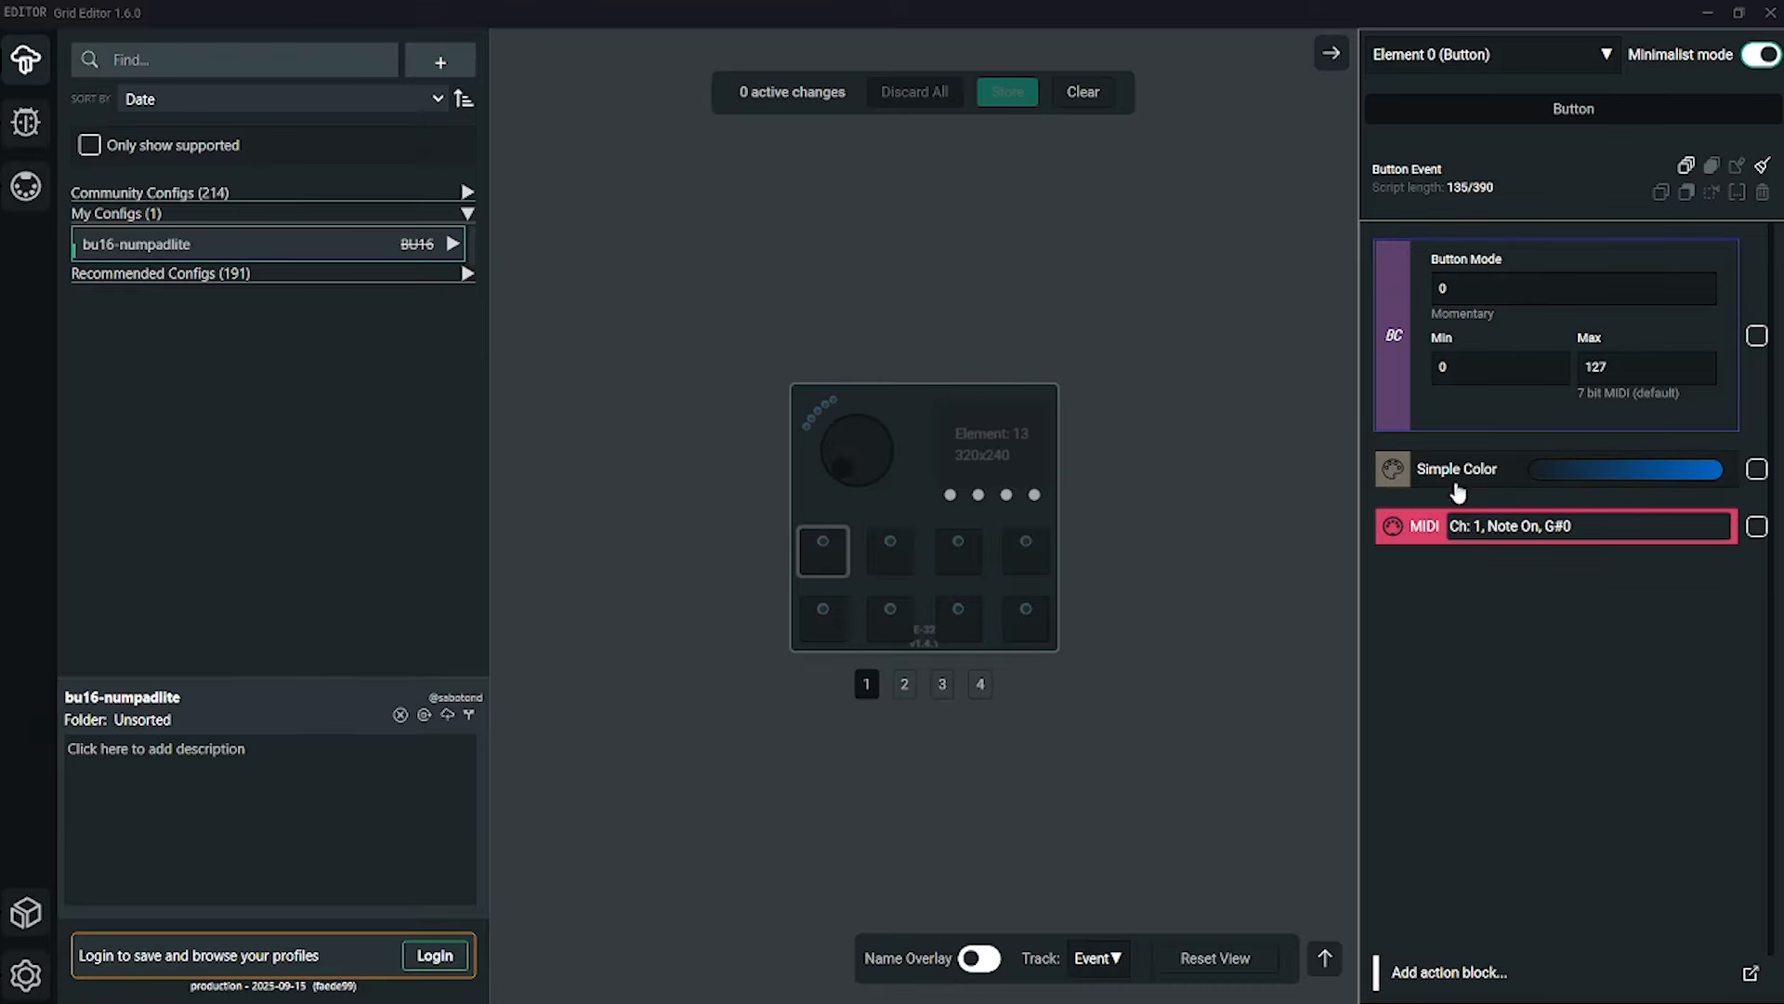
{"action": "left_click", "coordinate": [1412, 468]}
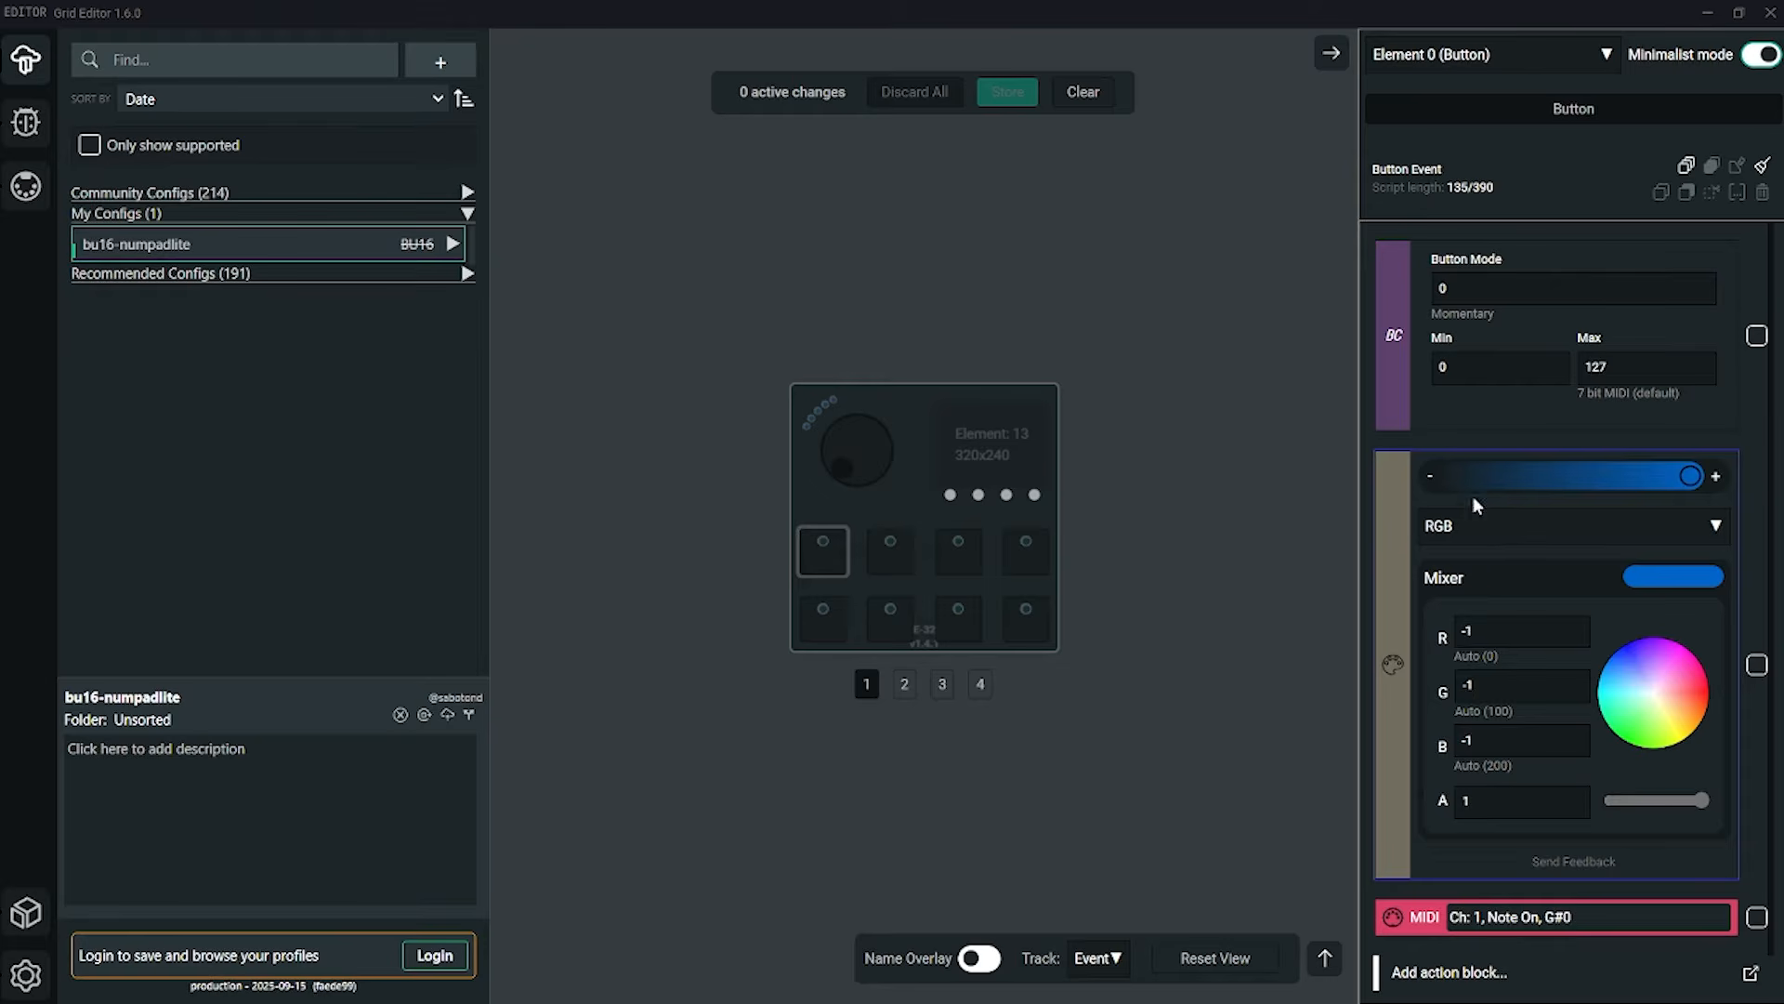
{"action": "left_click", "coordinate": [1393, 554]}
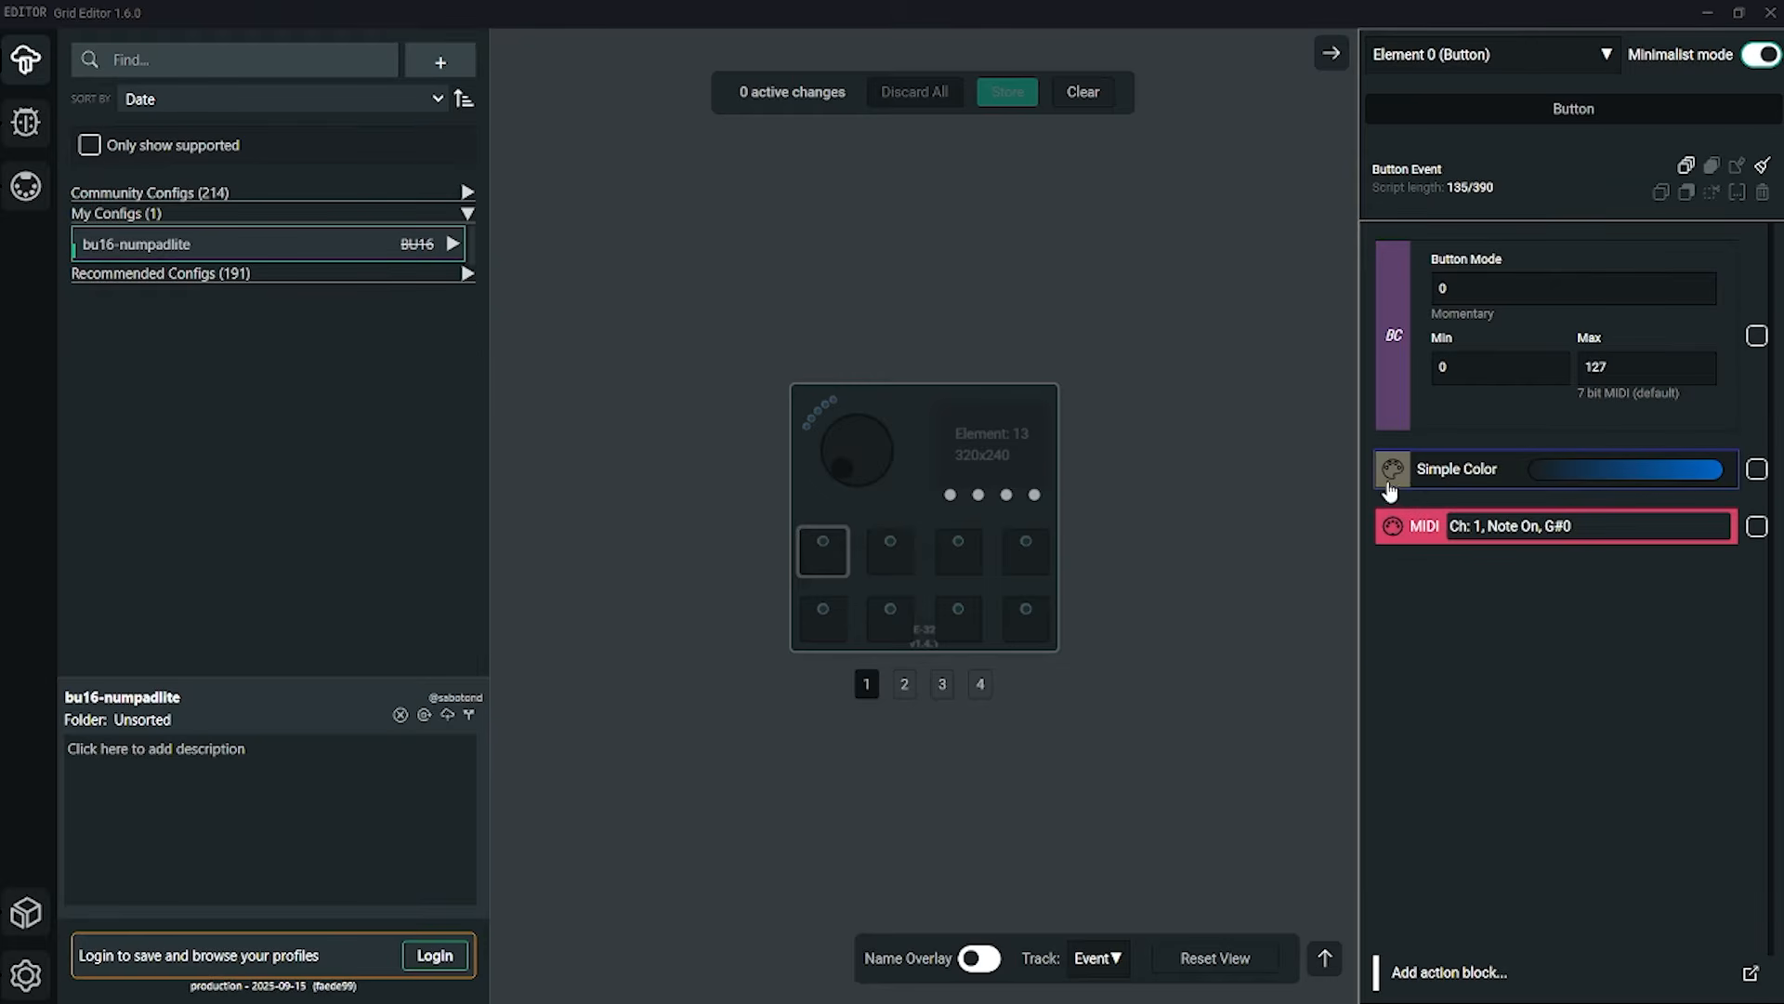
{"action": "left_click", "coordinate": [1420, 539]}
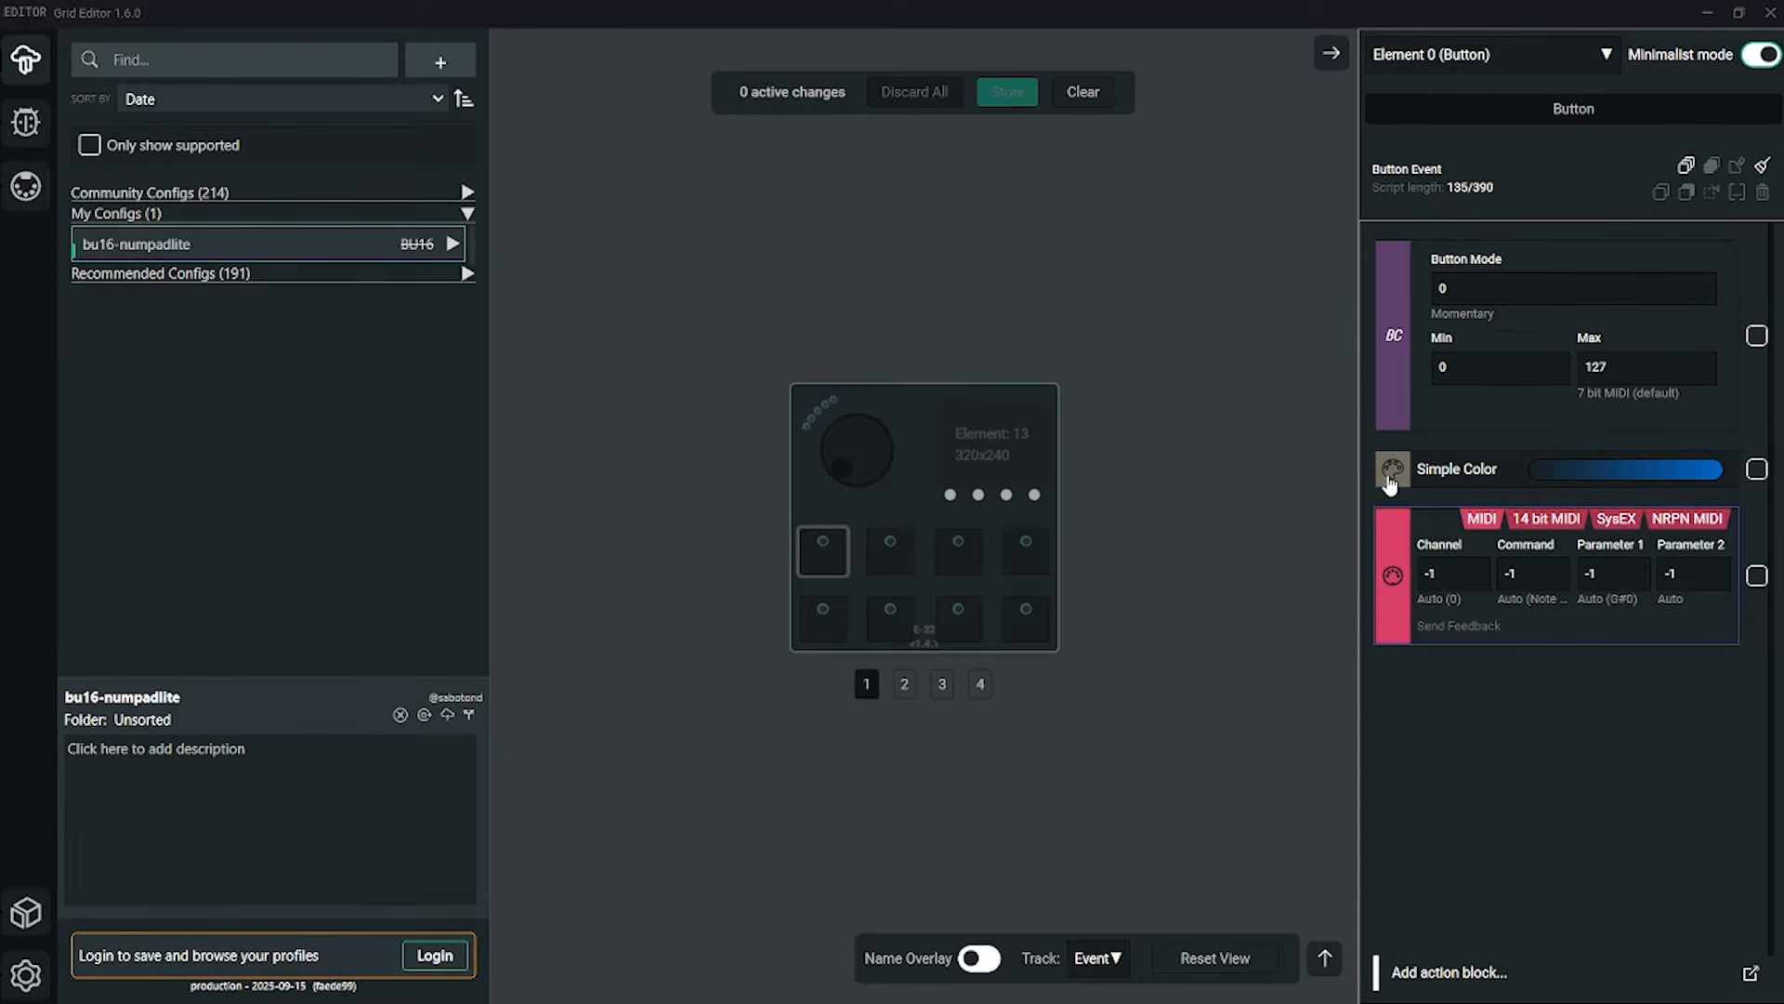
{"action": "left_click", "coordinate": [1401, 548]}
{"action": "left_click", "coordinate": [1392, 294]}
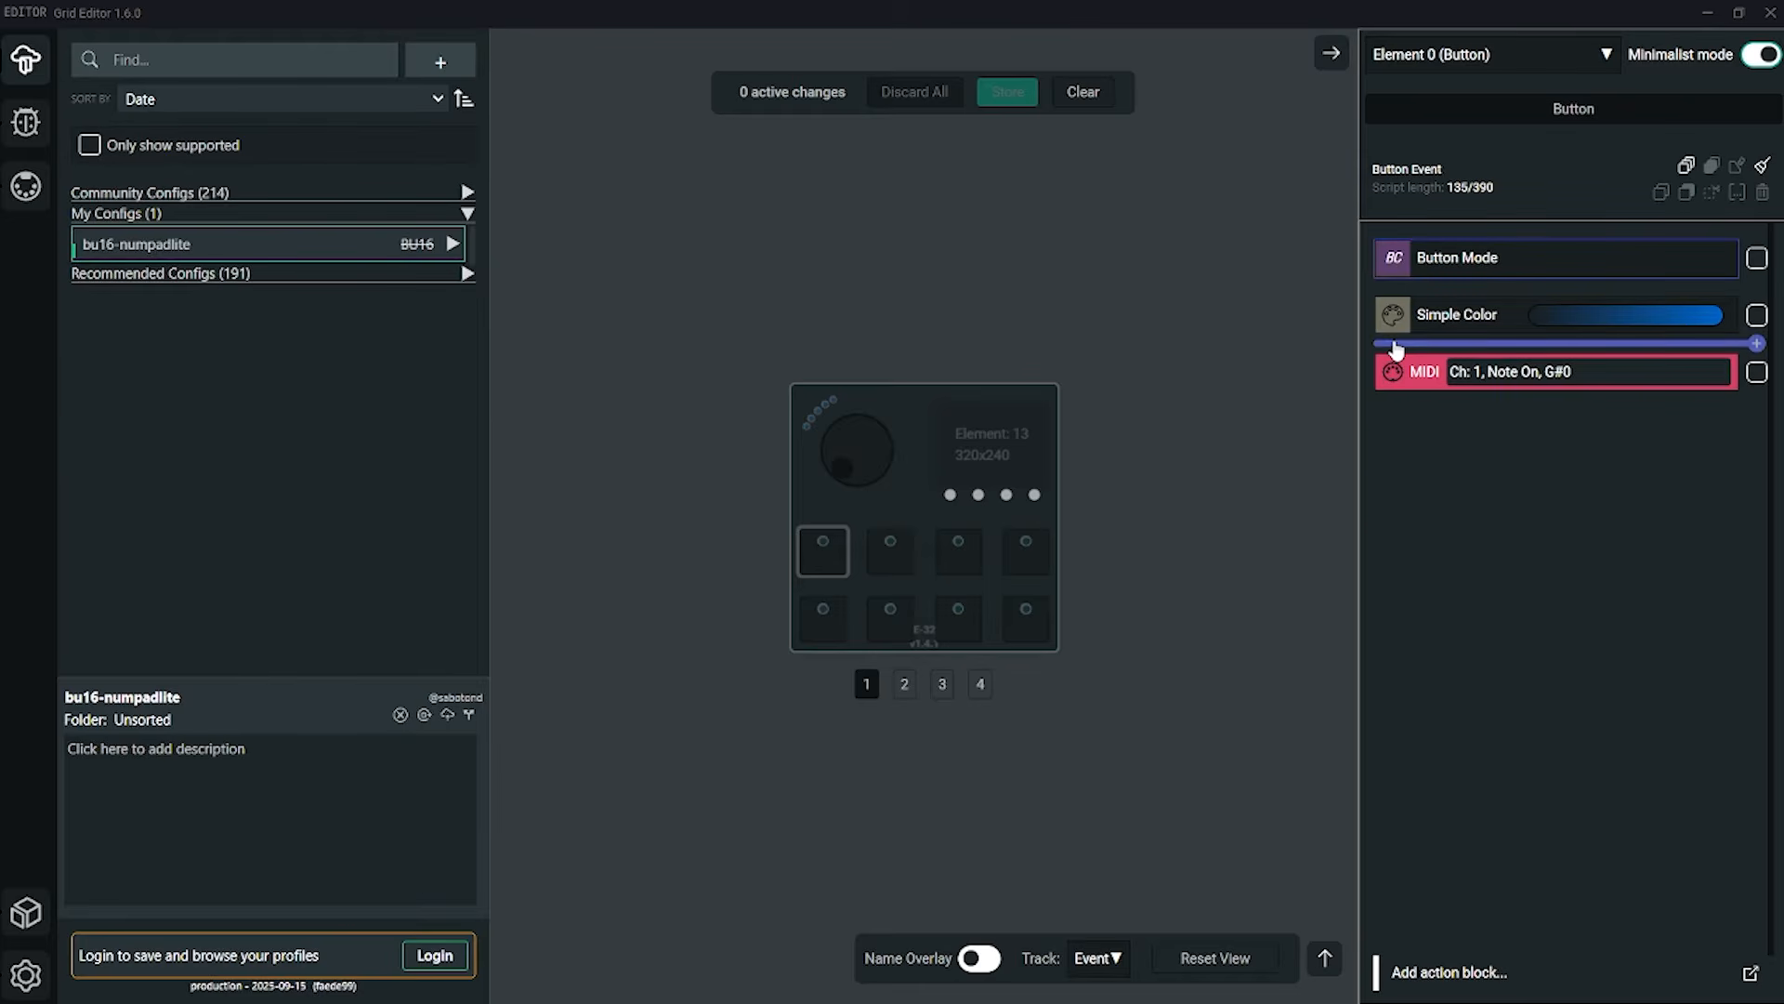
Expand the Button Mode block of Element 0 and set the mode to Toggle.
{"action": "left_click", "coordinate": [1395, 270]}
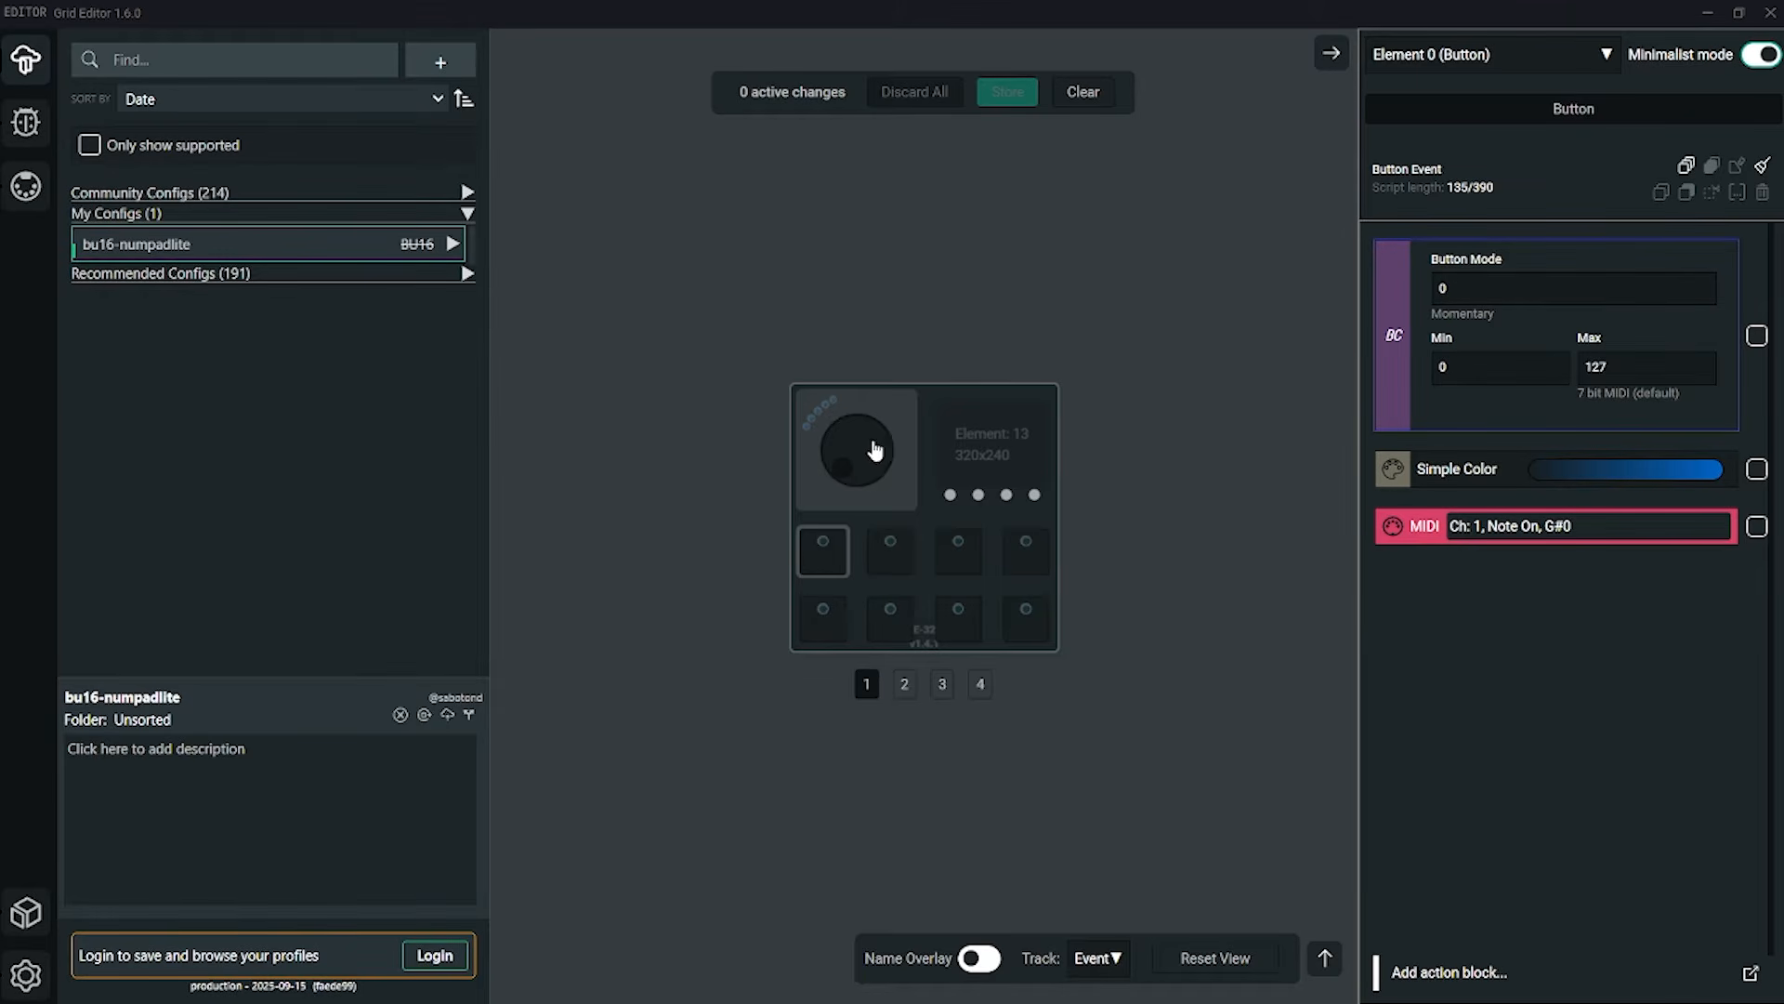
{"action": "left_click", "coordinate": [1493, 287]}
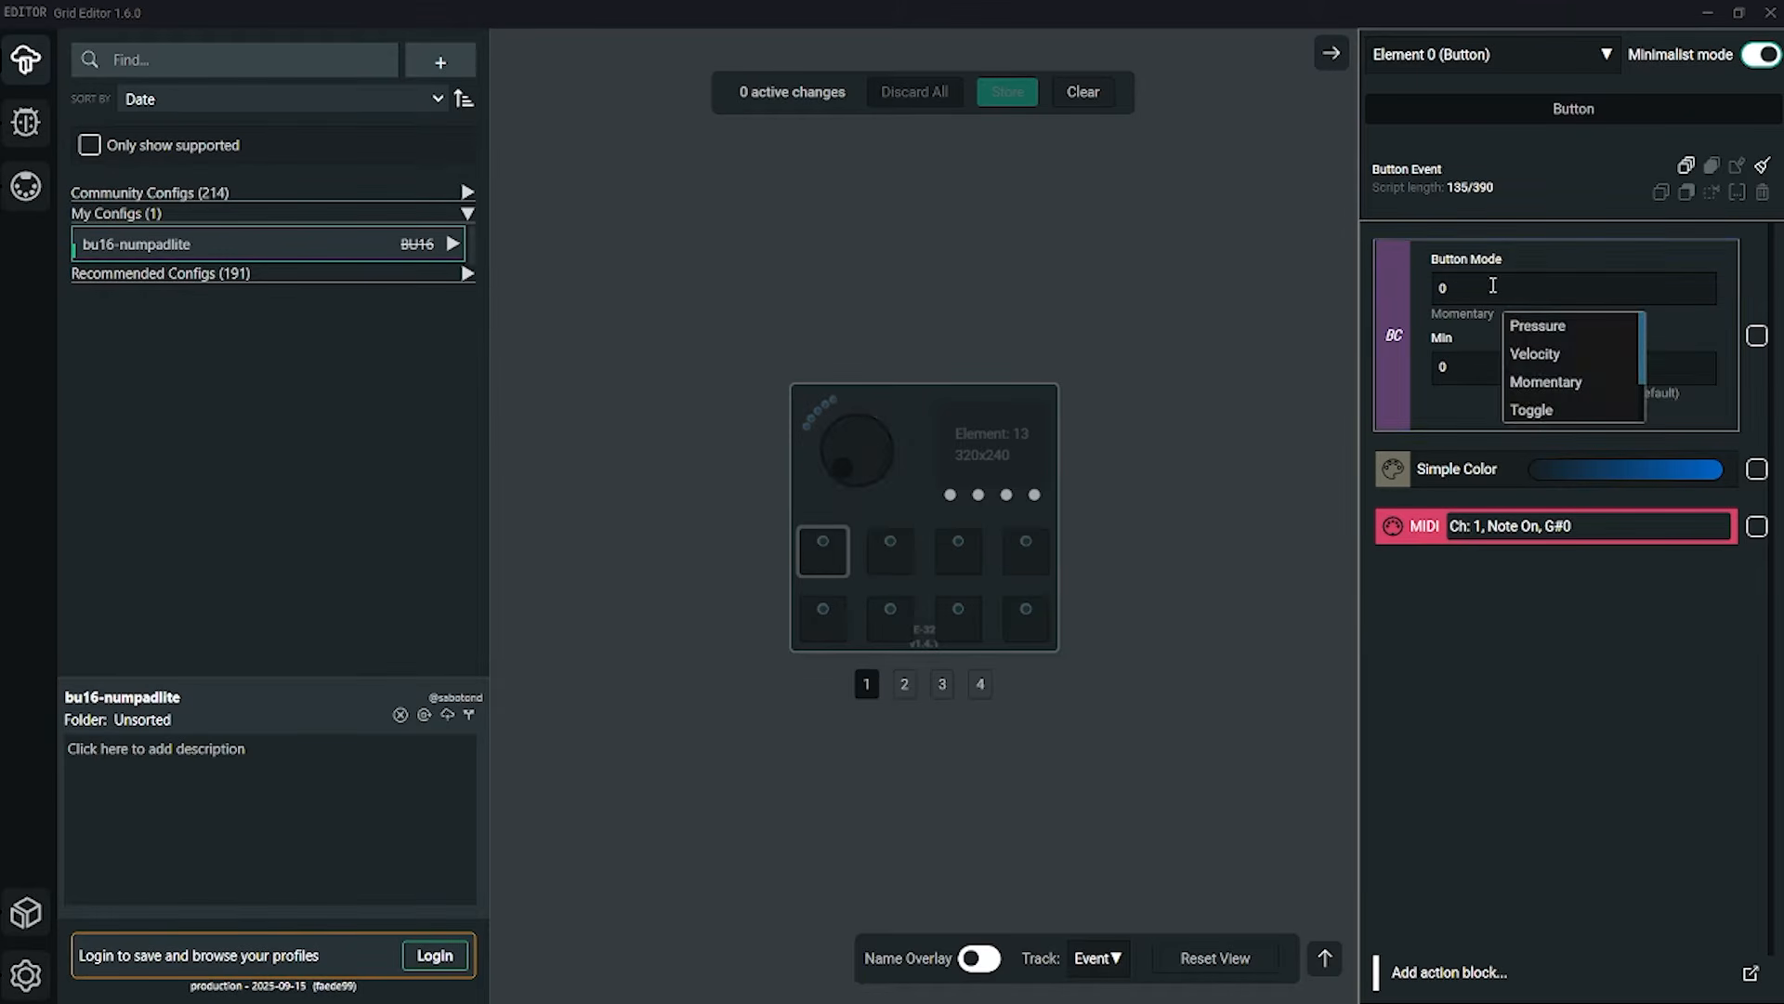
{"action": "left_click", "coordinate": [1229, 287]}
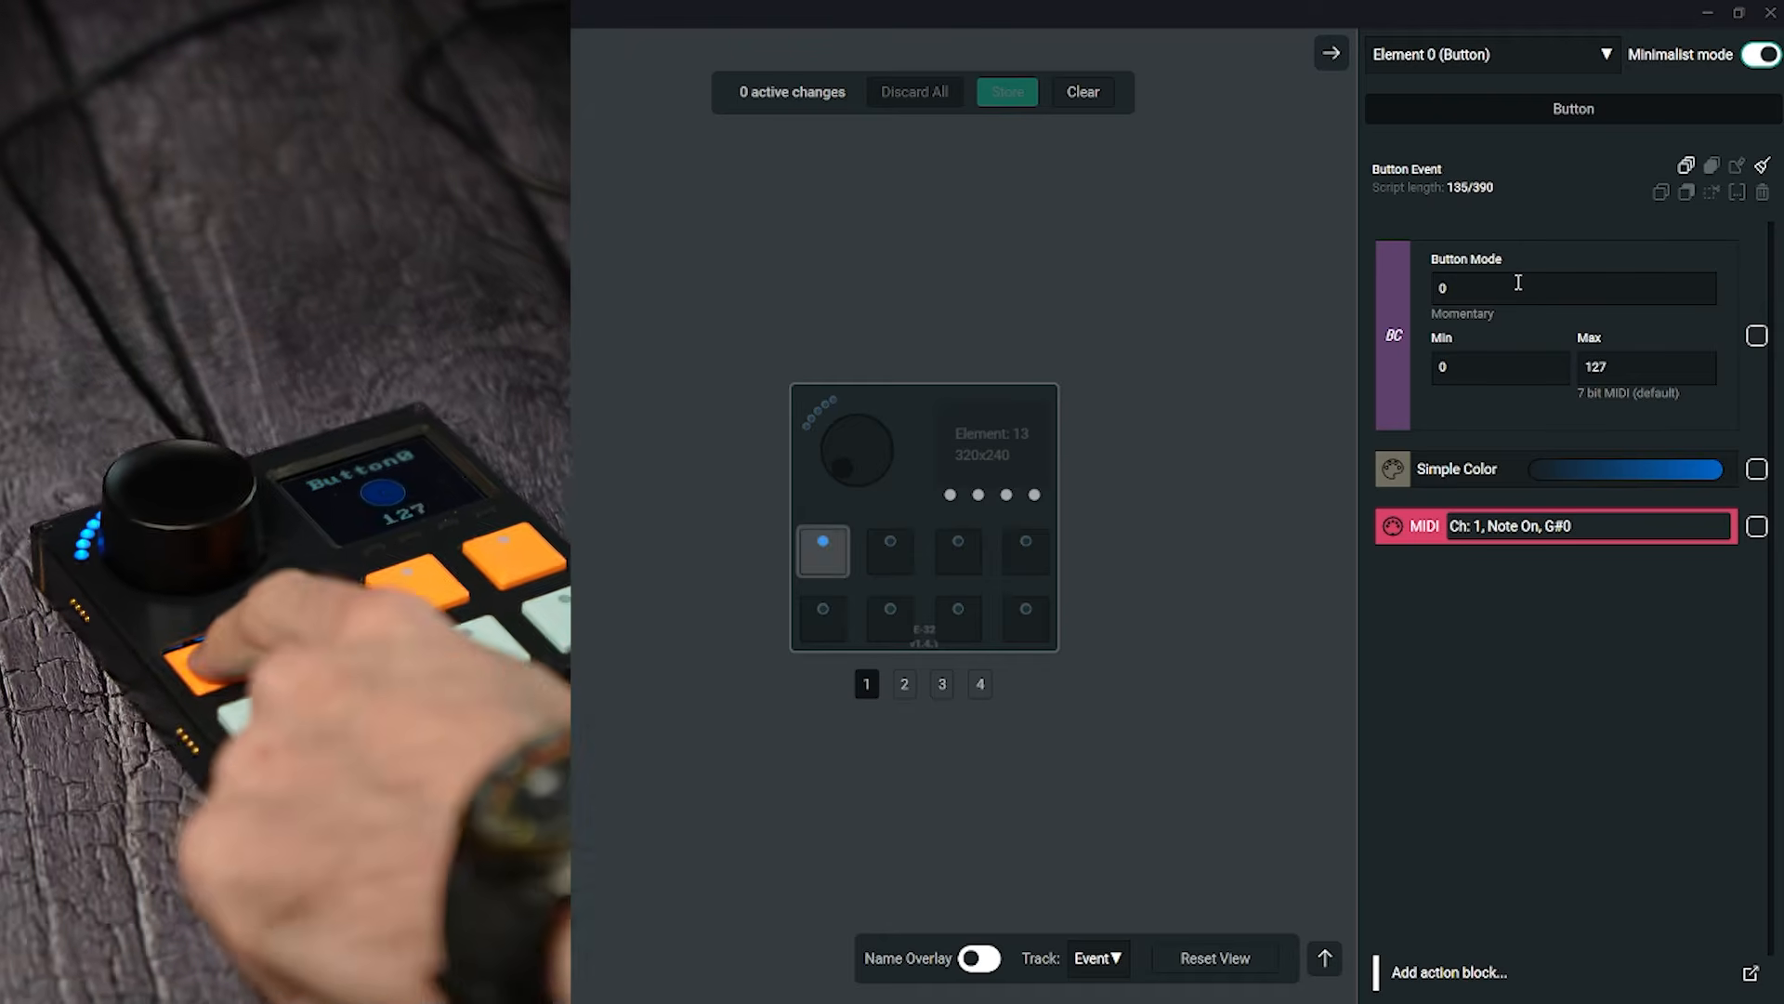
{"action": "left_click", "coordinate": [1519, 282]}
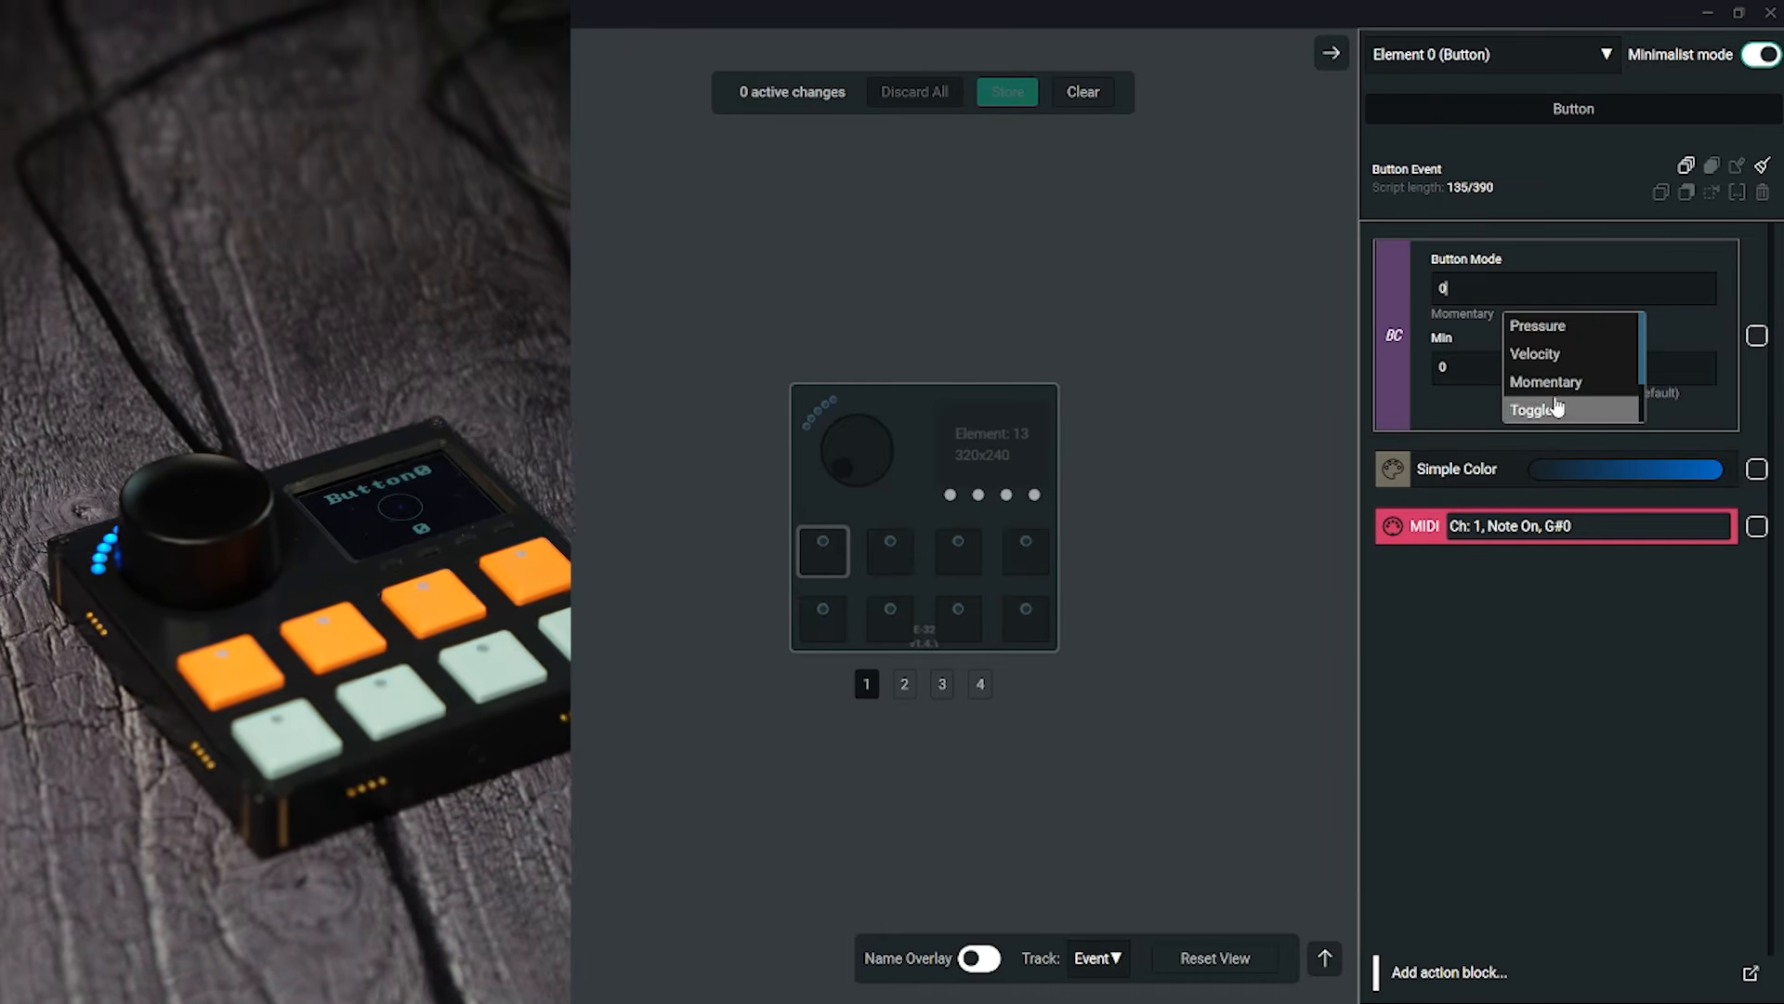
{"action": "left_click", "coordinate": [1558, 406]}
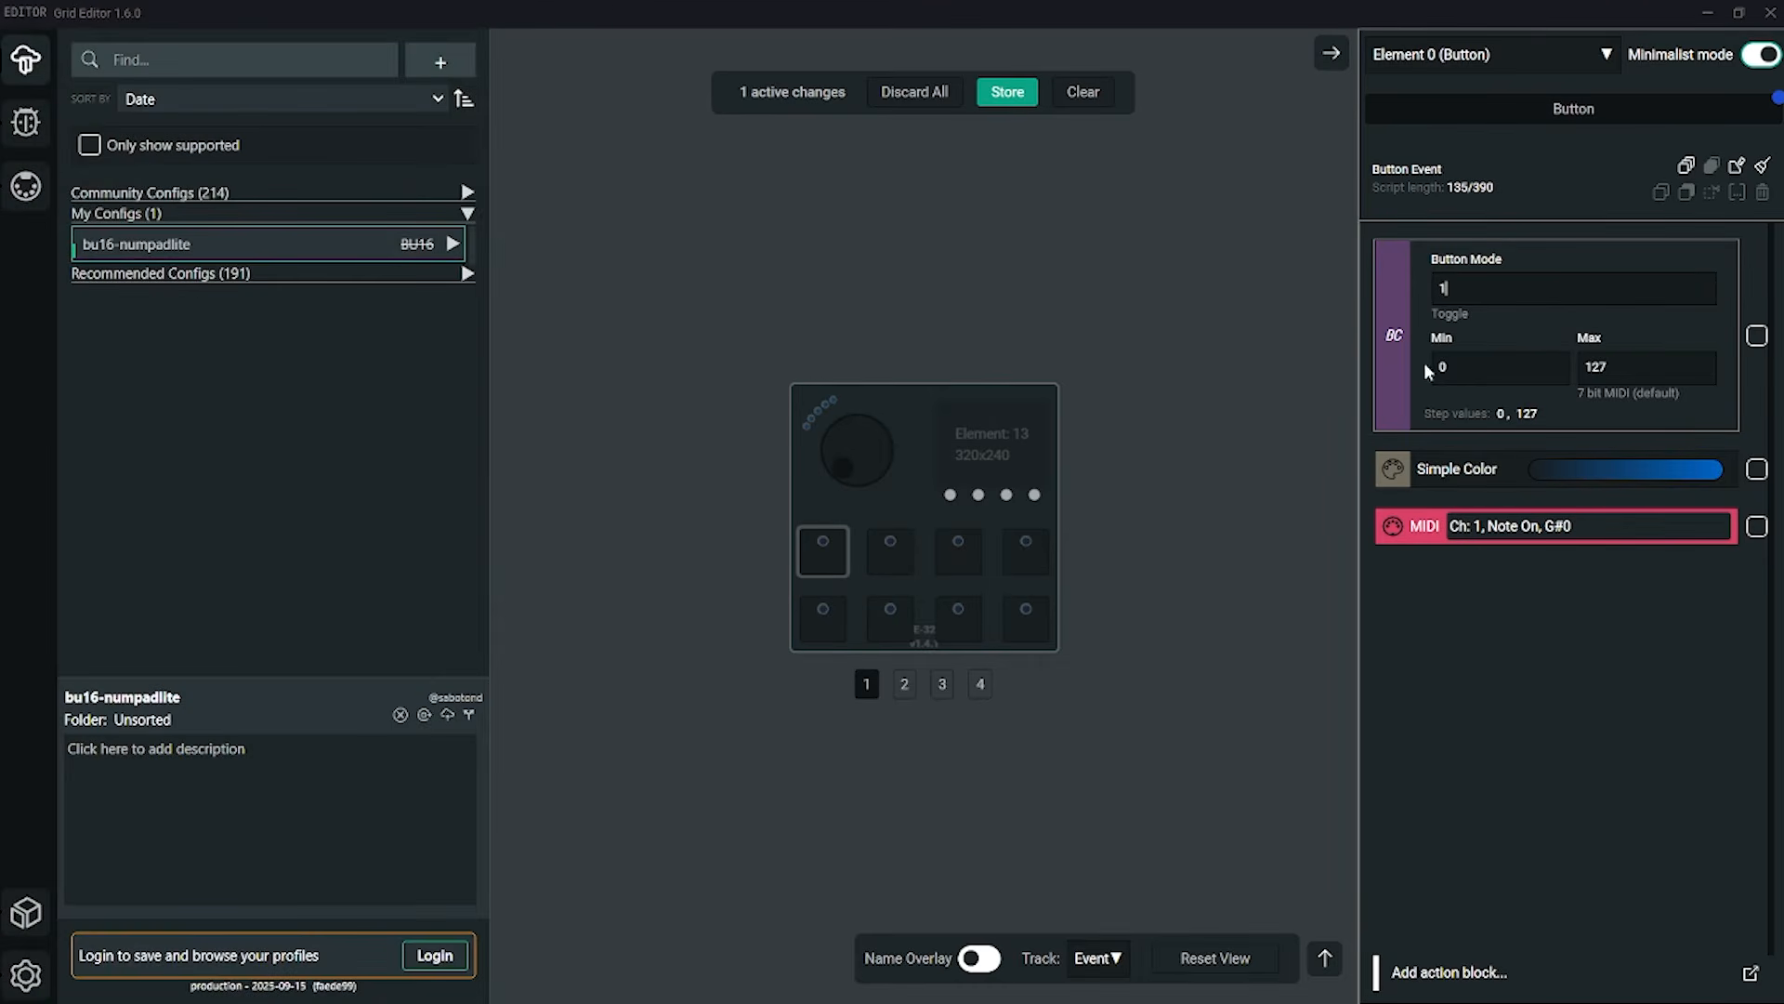
{"action": "left_click", "coordinate": [1287, 336]}
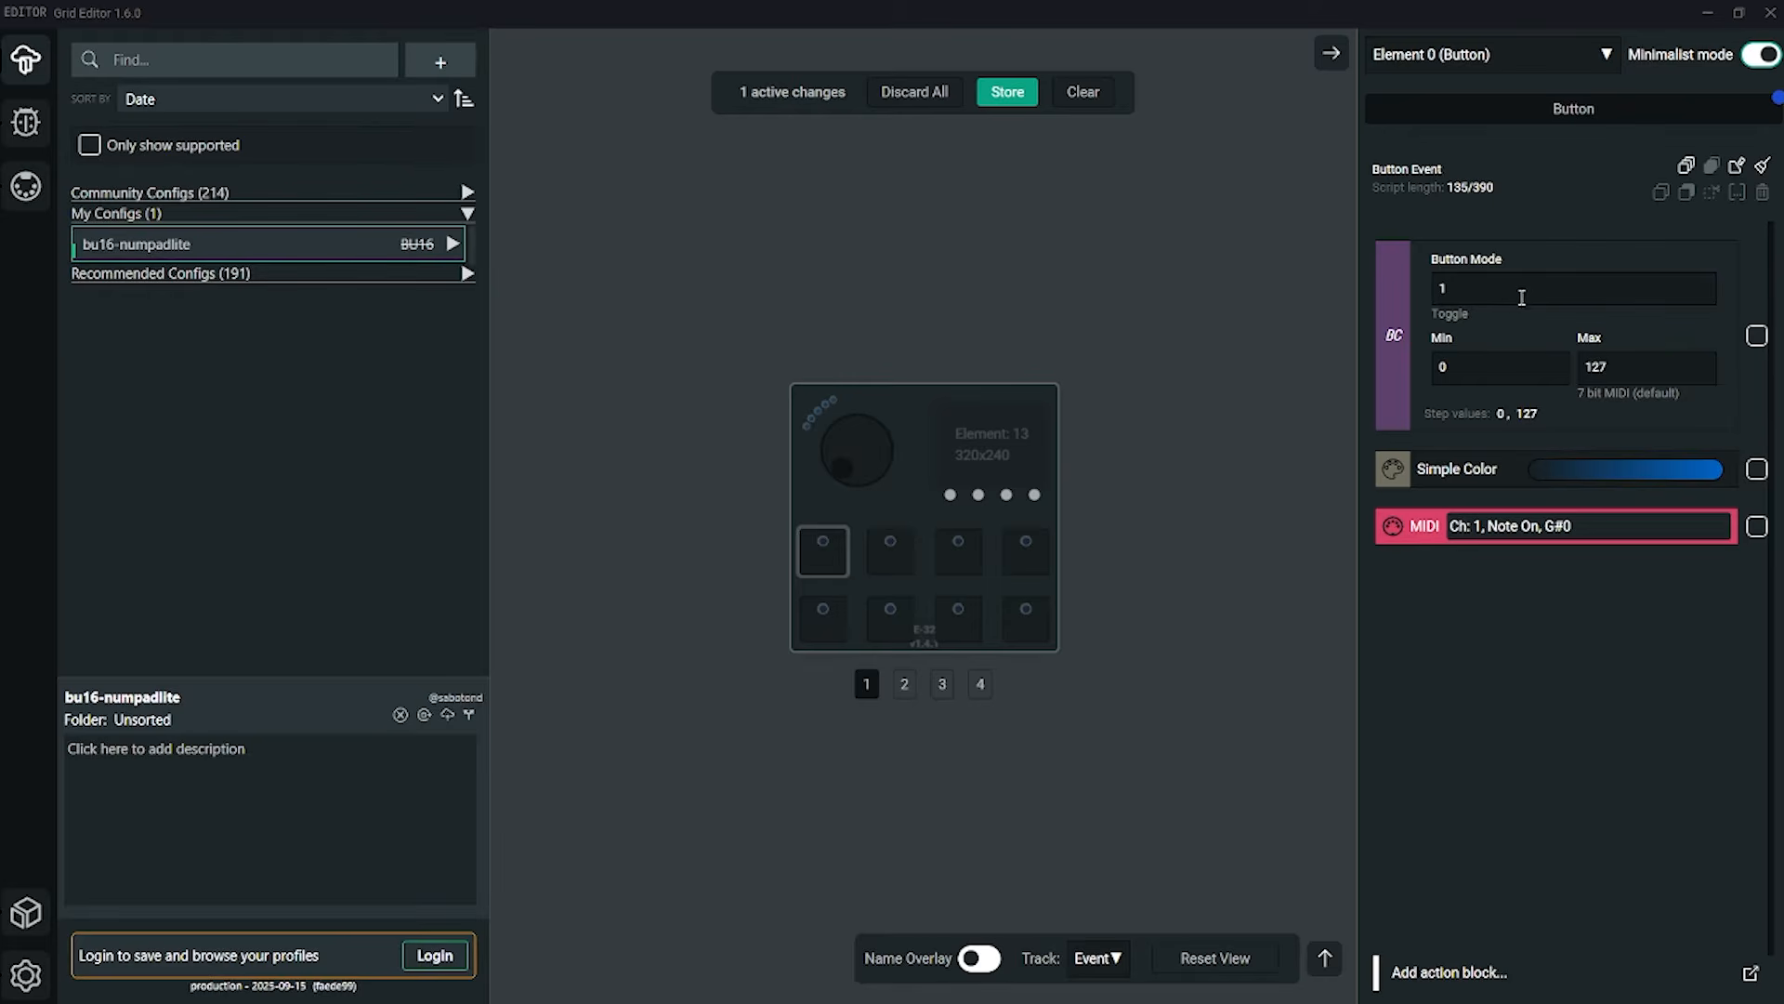
Try the Velocity and Pressure modes in Element 0's Button Mode block.
{"action": "left_click", "coordinate": [1480, 285]}
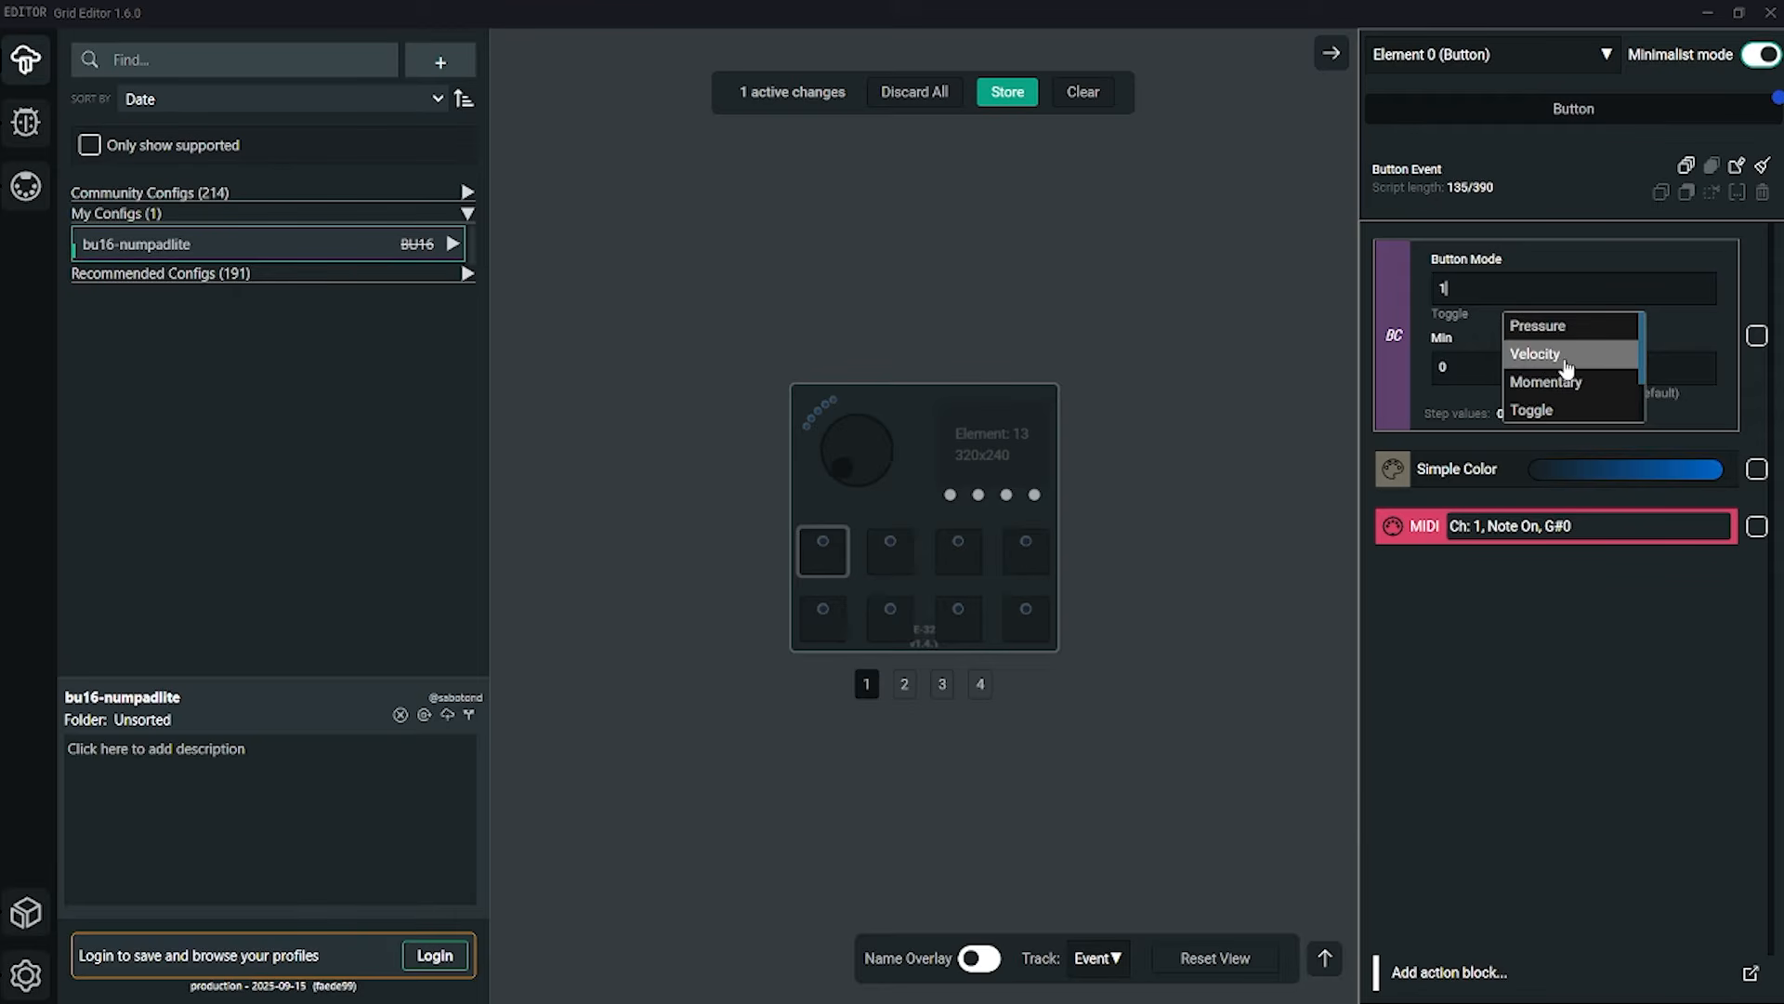
{"action": "left_click", "coordinate": [1567, 359]}
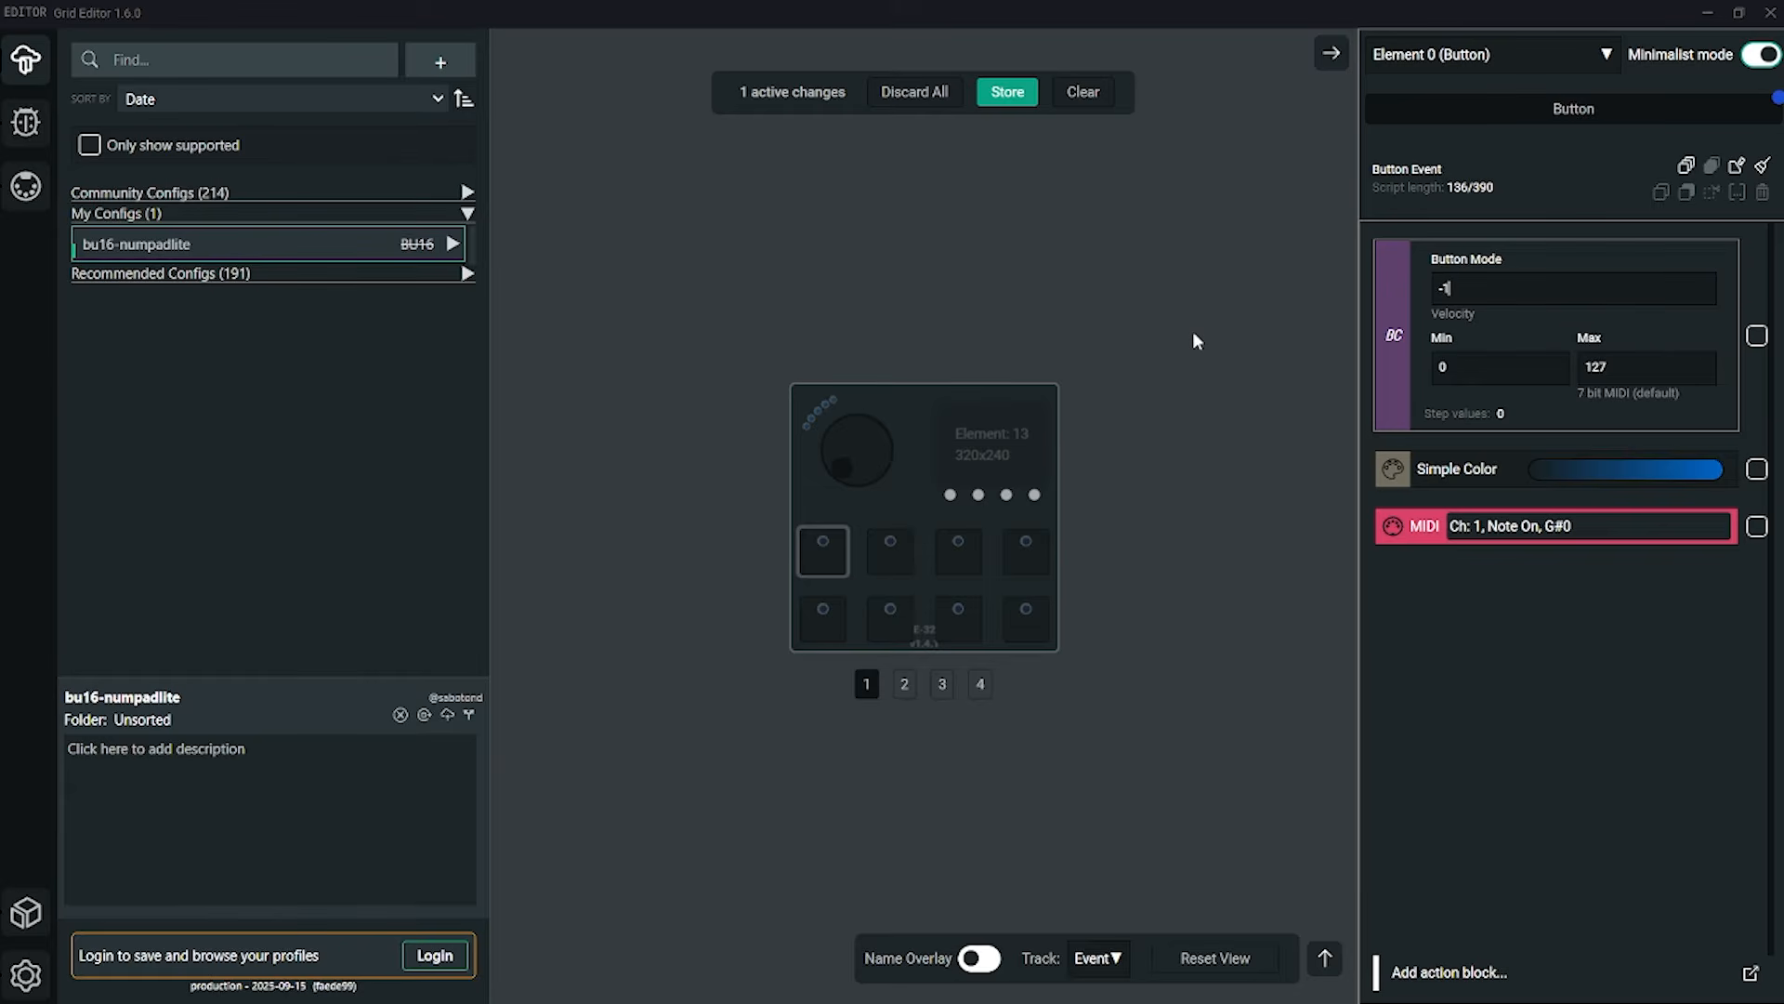
{"action": "left_click", "coordinate": [1540, 302]}
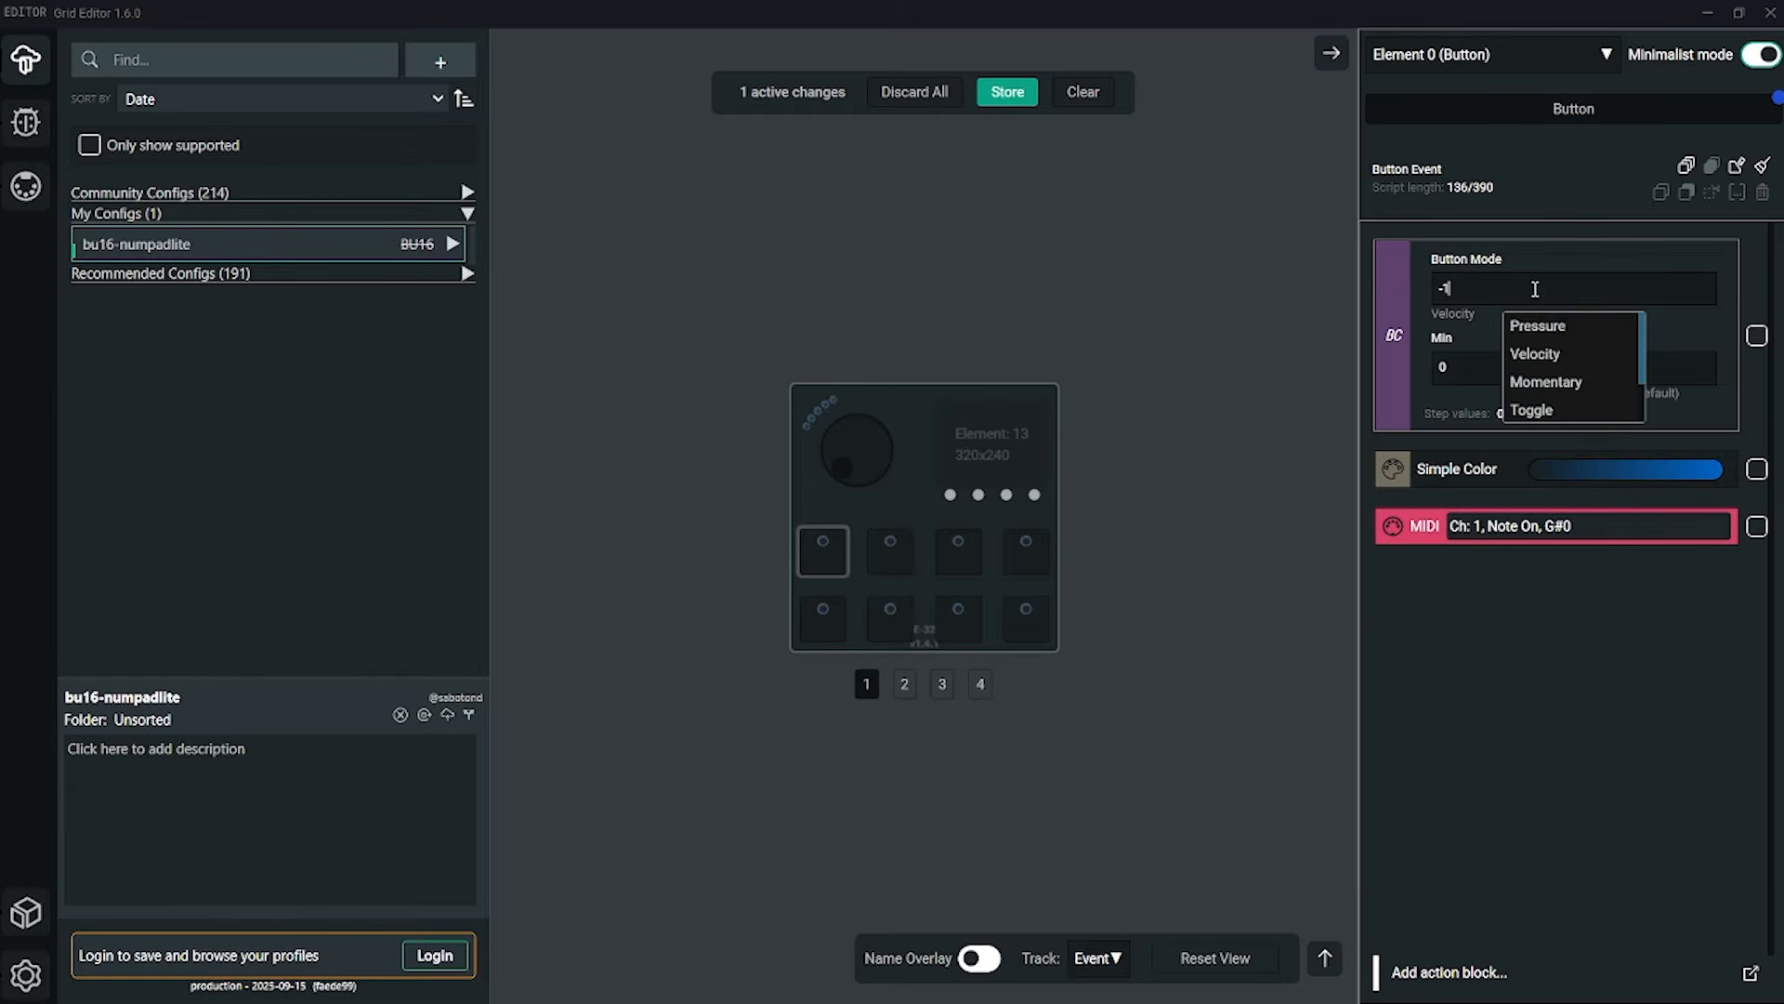
{"action": "left_click", "coordinate": [1565, 327]}
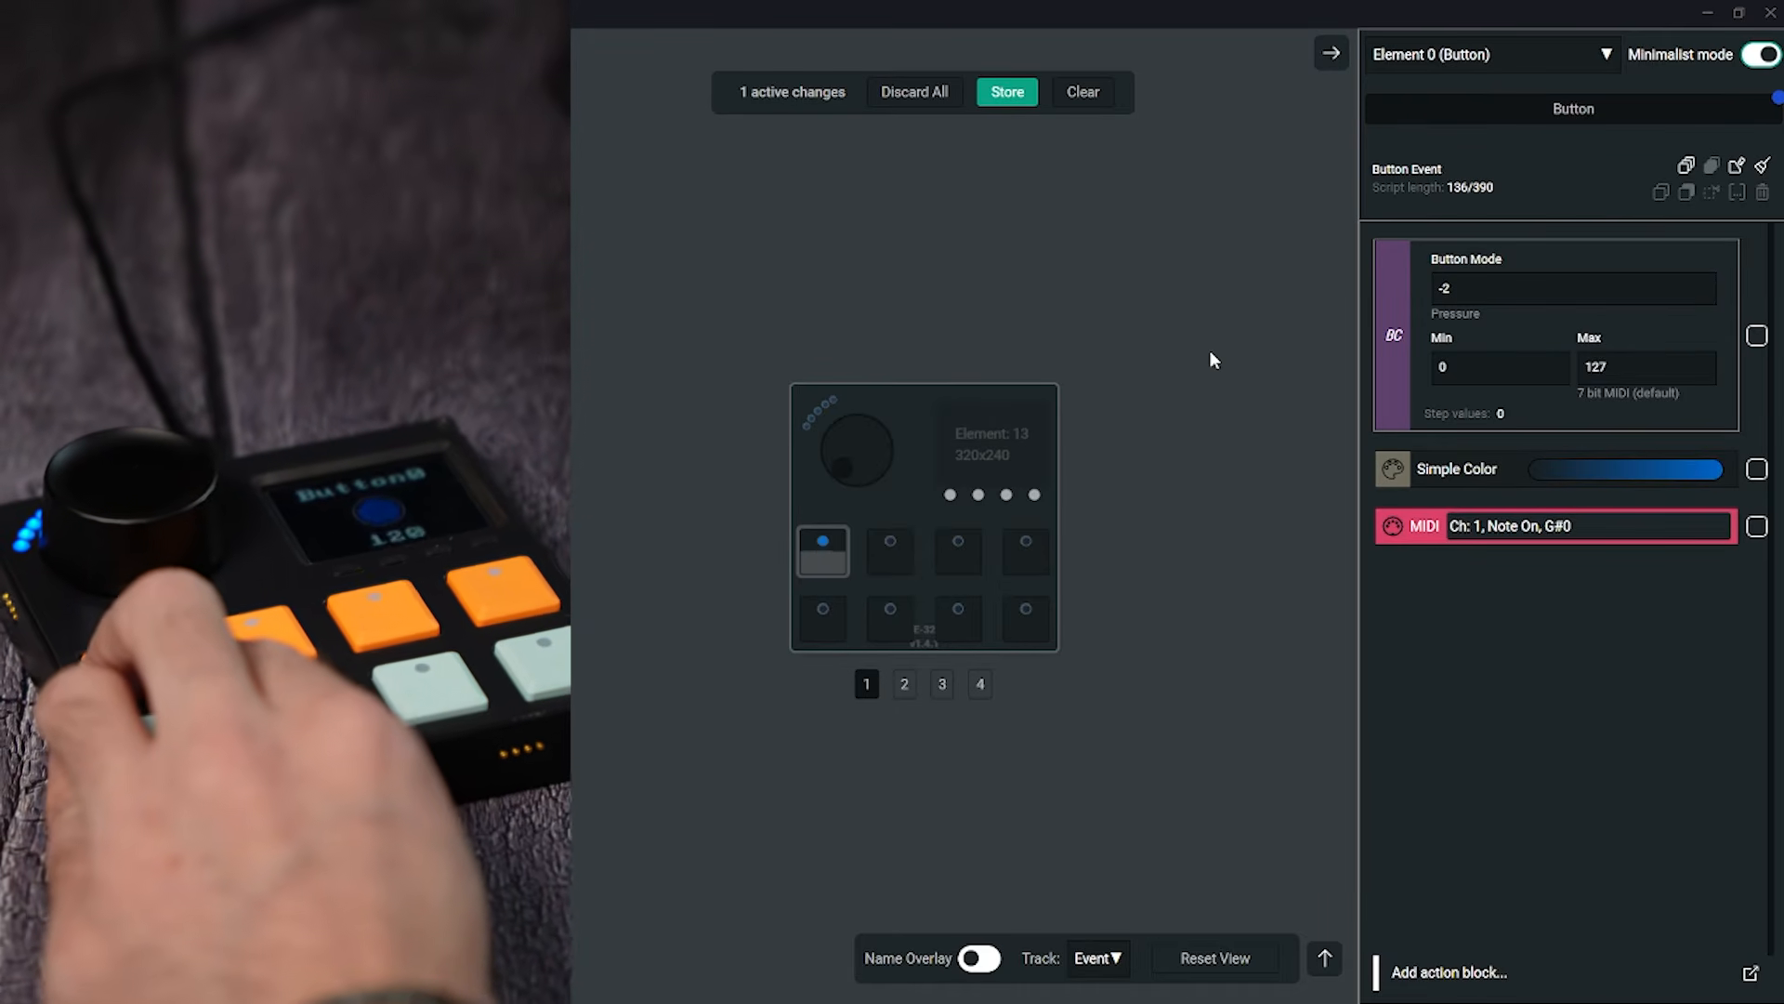
Return Element 0's Button Mode to Momentary and collapse its block.
{"action": "left_click", "coordinate": [1505, 289]}
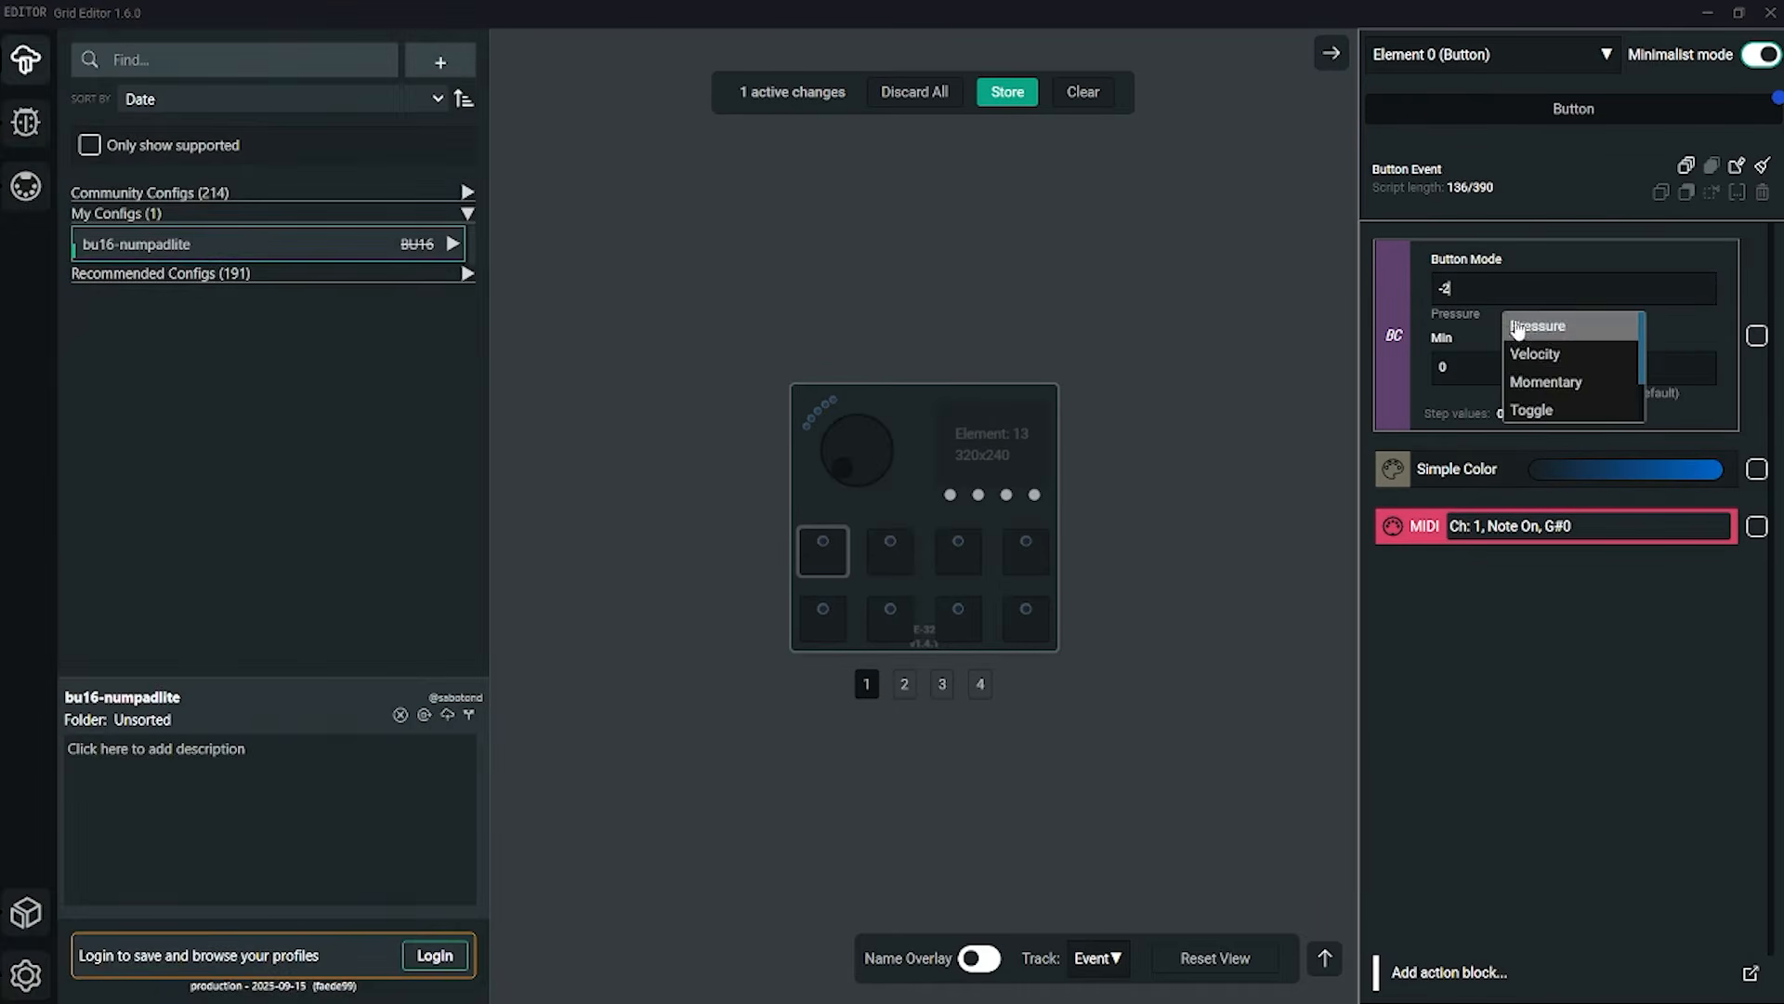
{"action": "left_click", "coordinate": [1540, 382]}
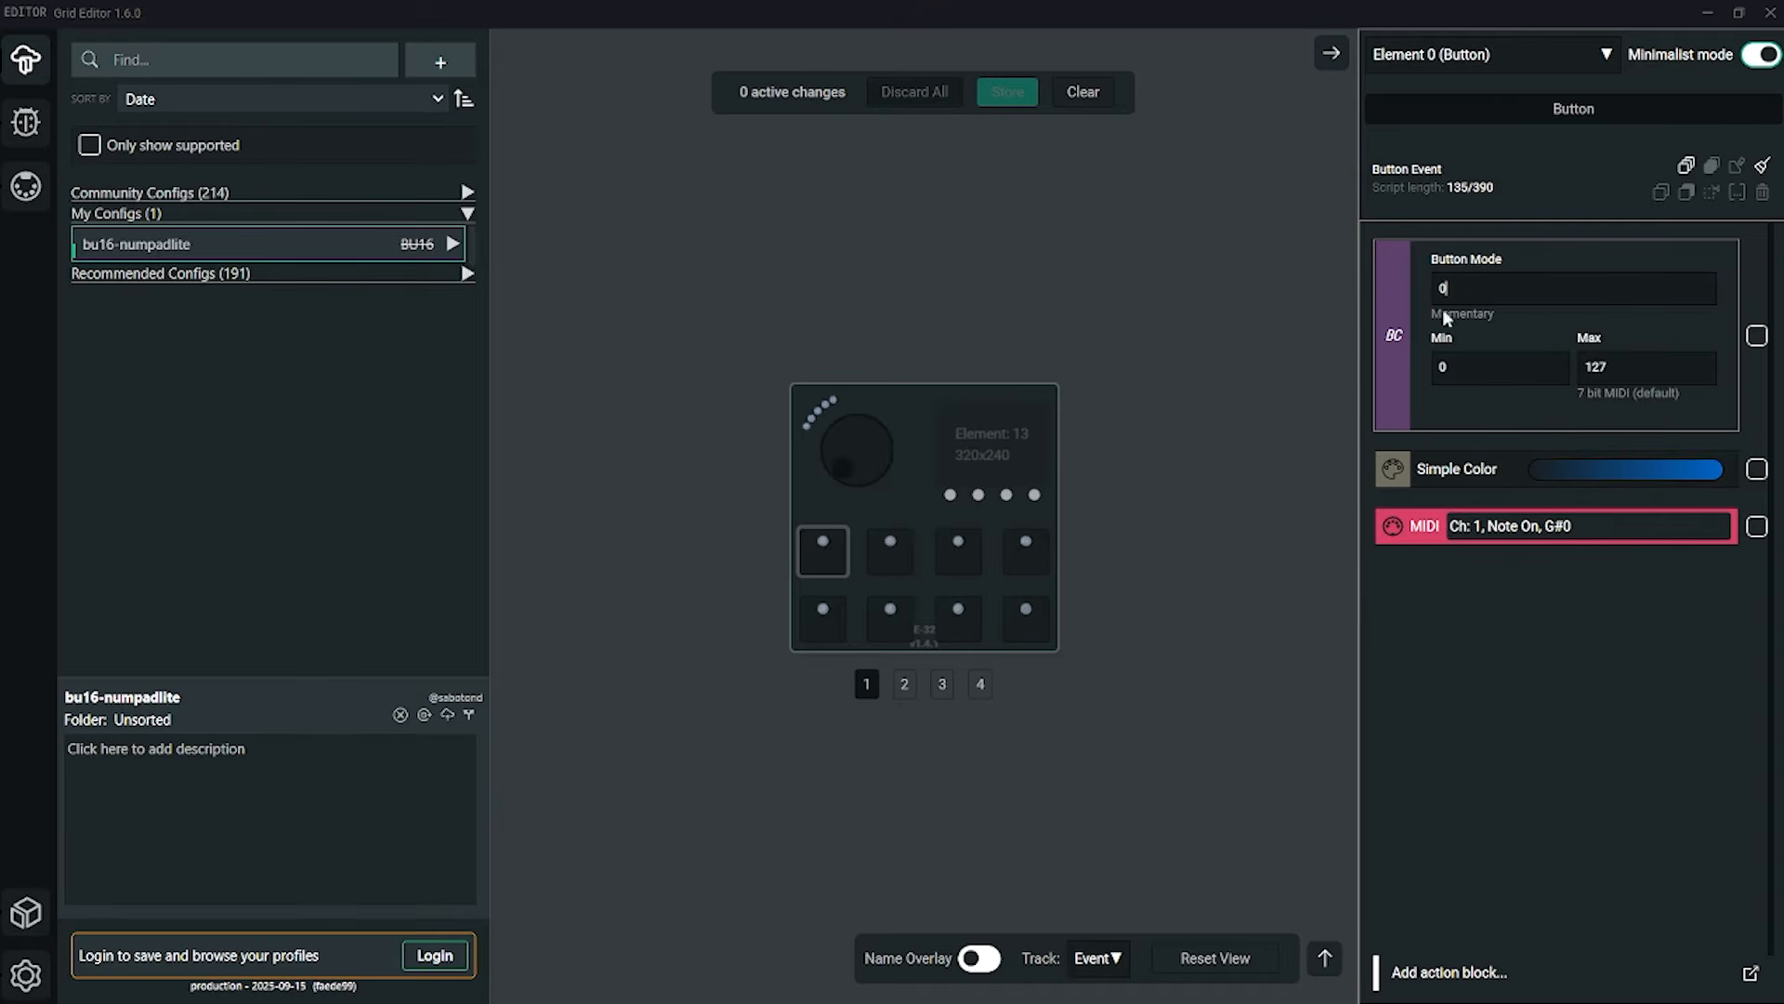
{"action": "left_click", "coordinate": [1384, 303]}
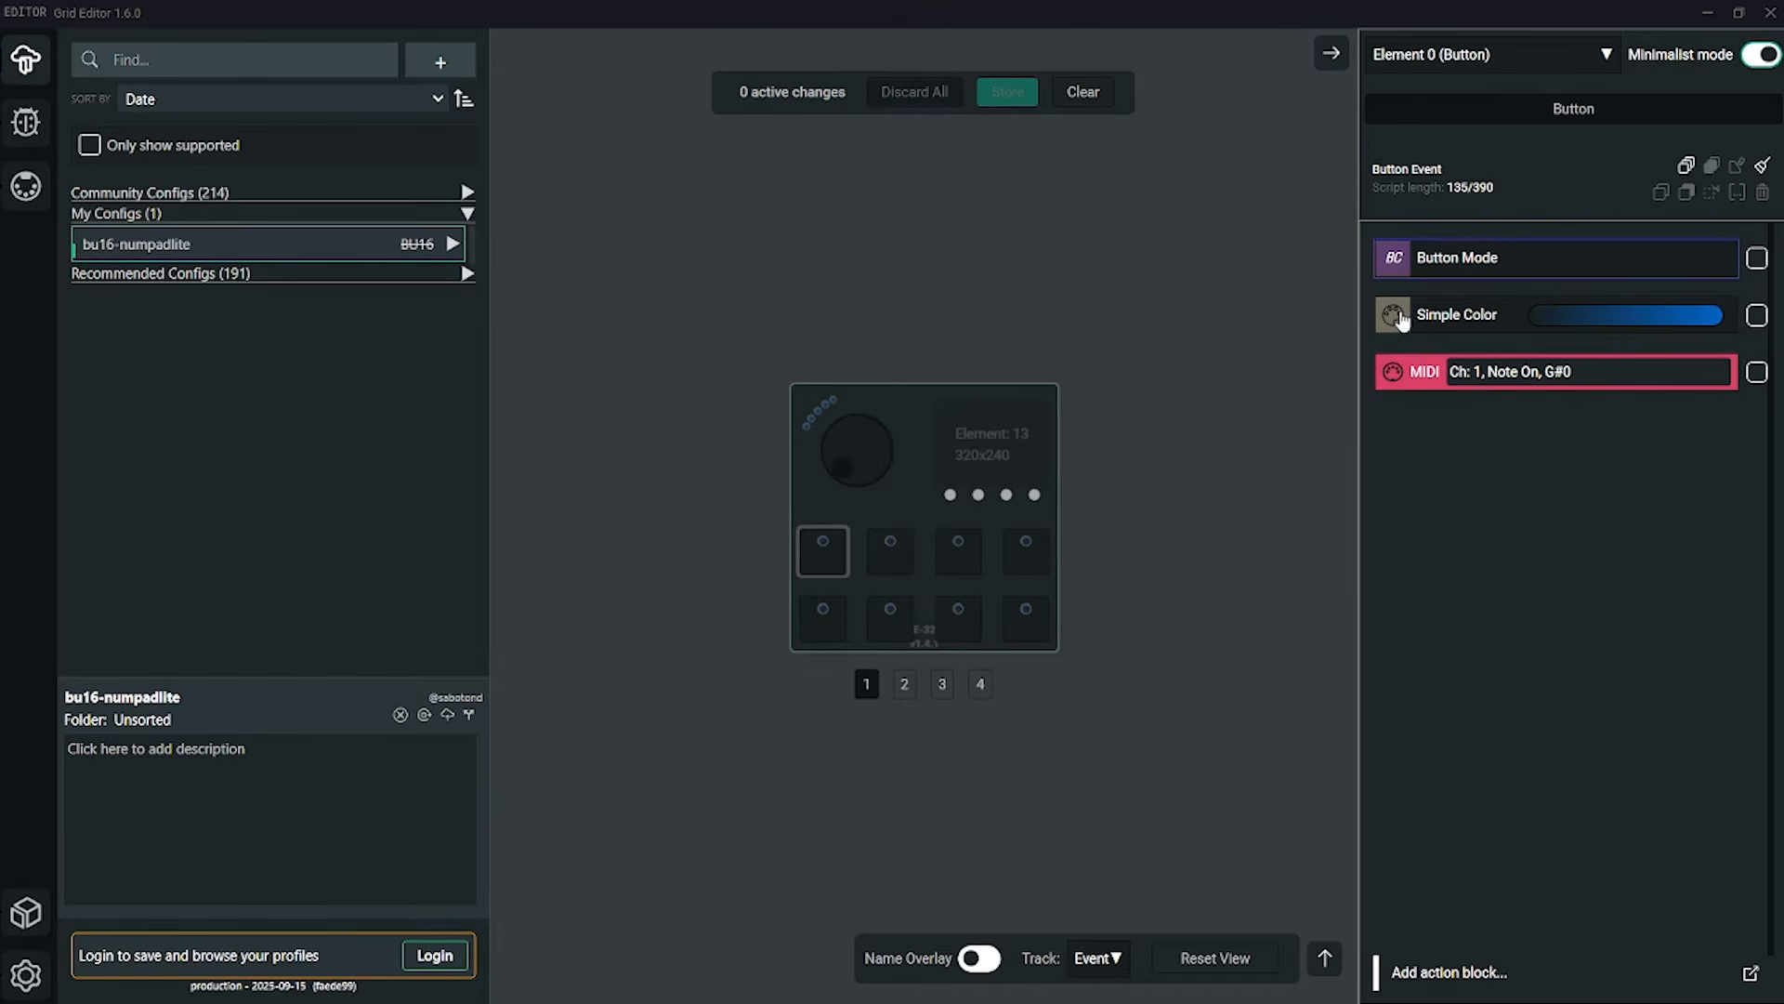
Expand Element 0's Simple Color block and pick a red with R 255, G 34 and B 0.
{"action": "left_click", "coordinate": [1394, 315]}
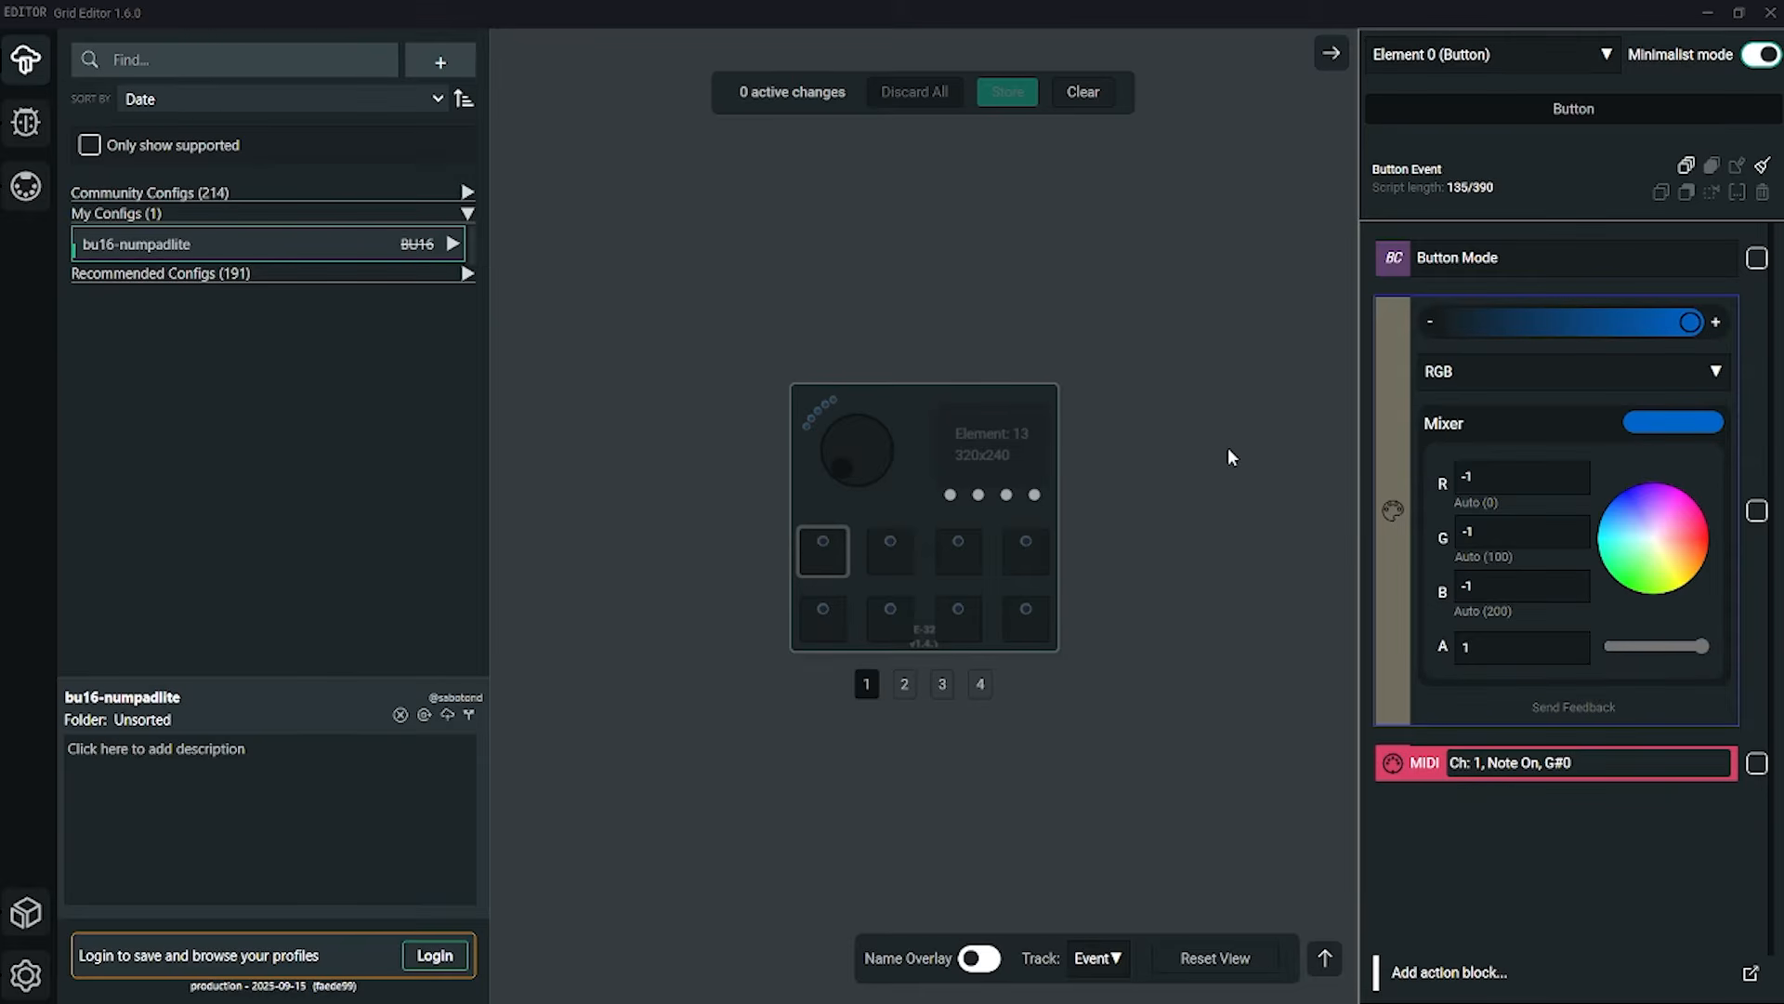
{"action": "left_click", "coordinate": [1765, 58]}
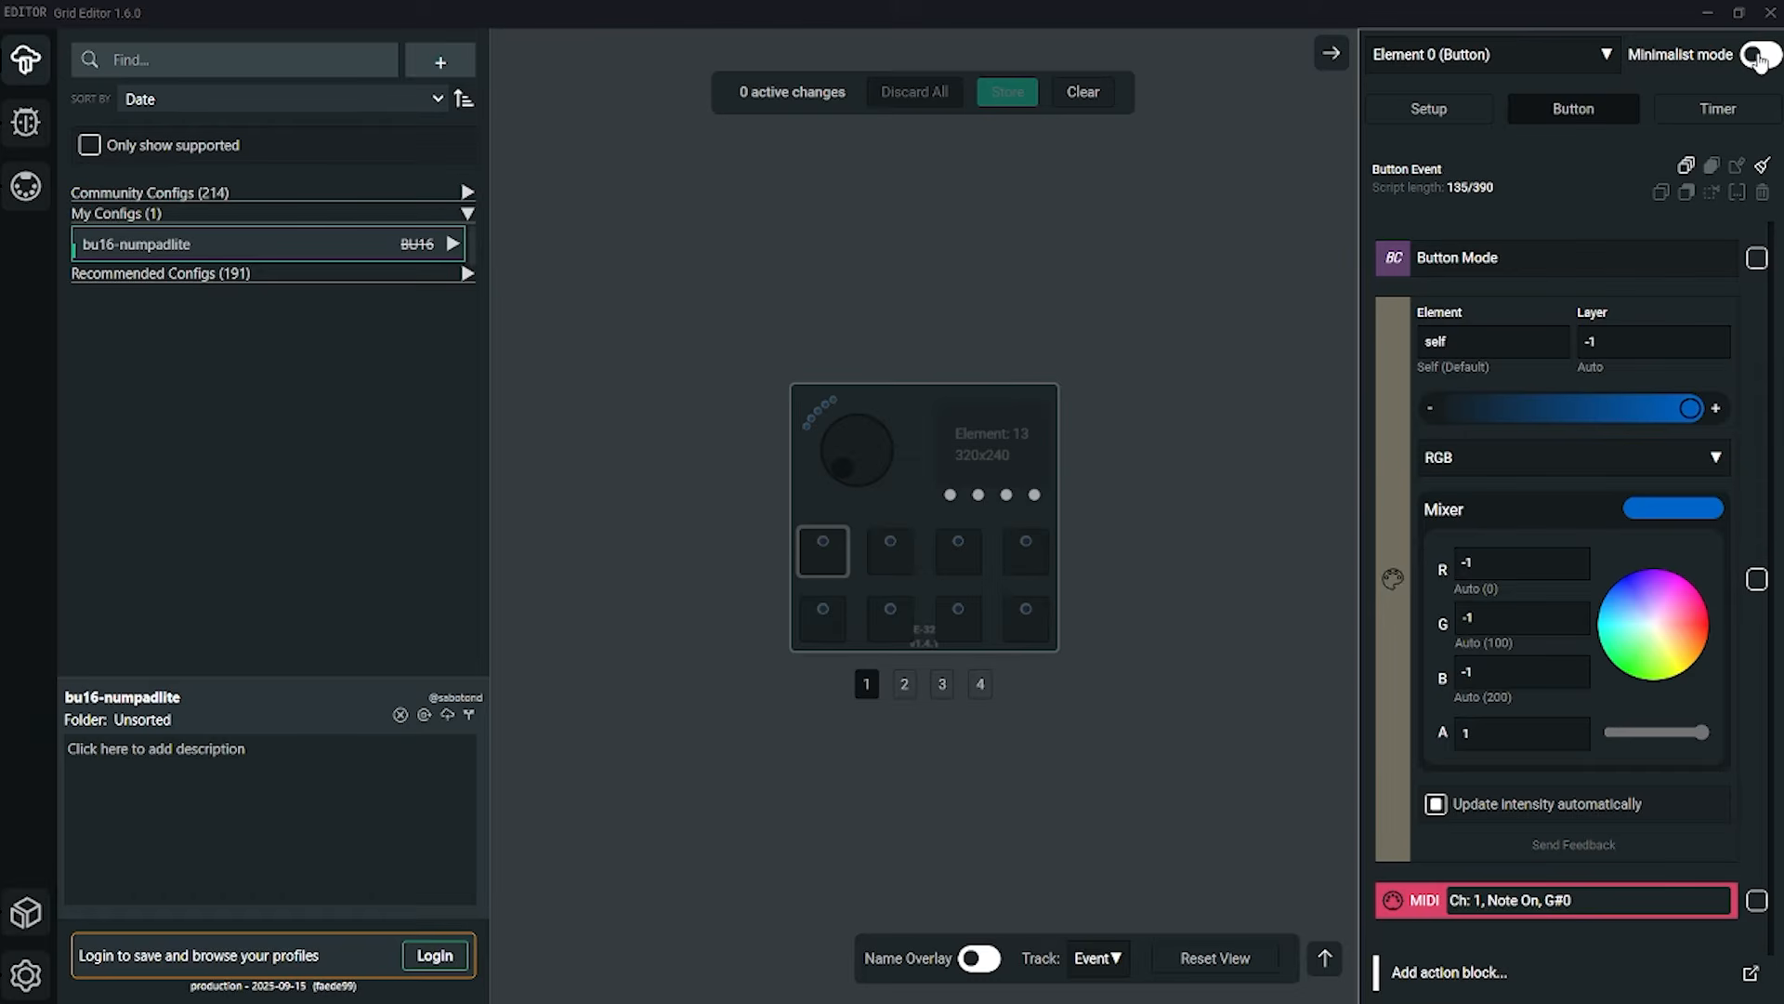
{"action": "left_click", "coordinate": [1759, 56]}
{"action": "left_click_drag", "start_coordinate": [1666, 538], "coordinate": [1720, 522]}
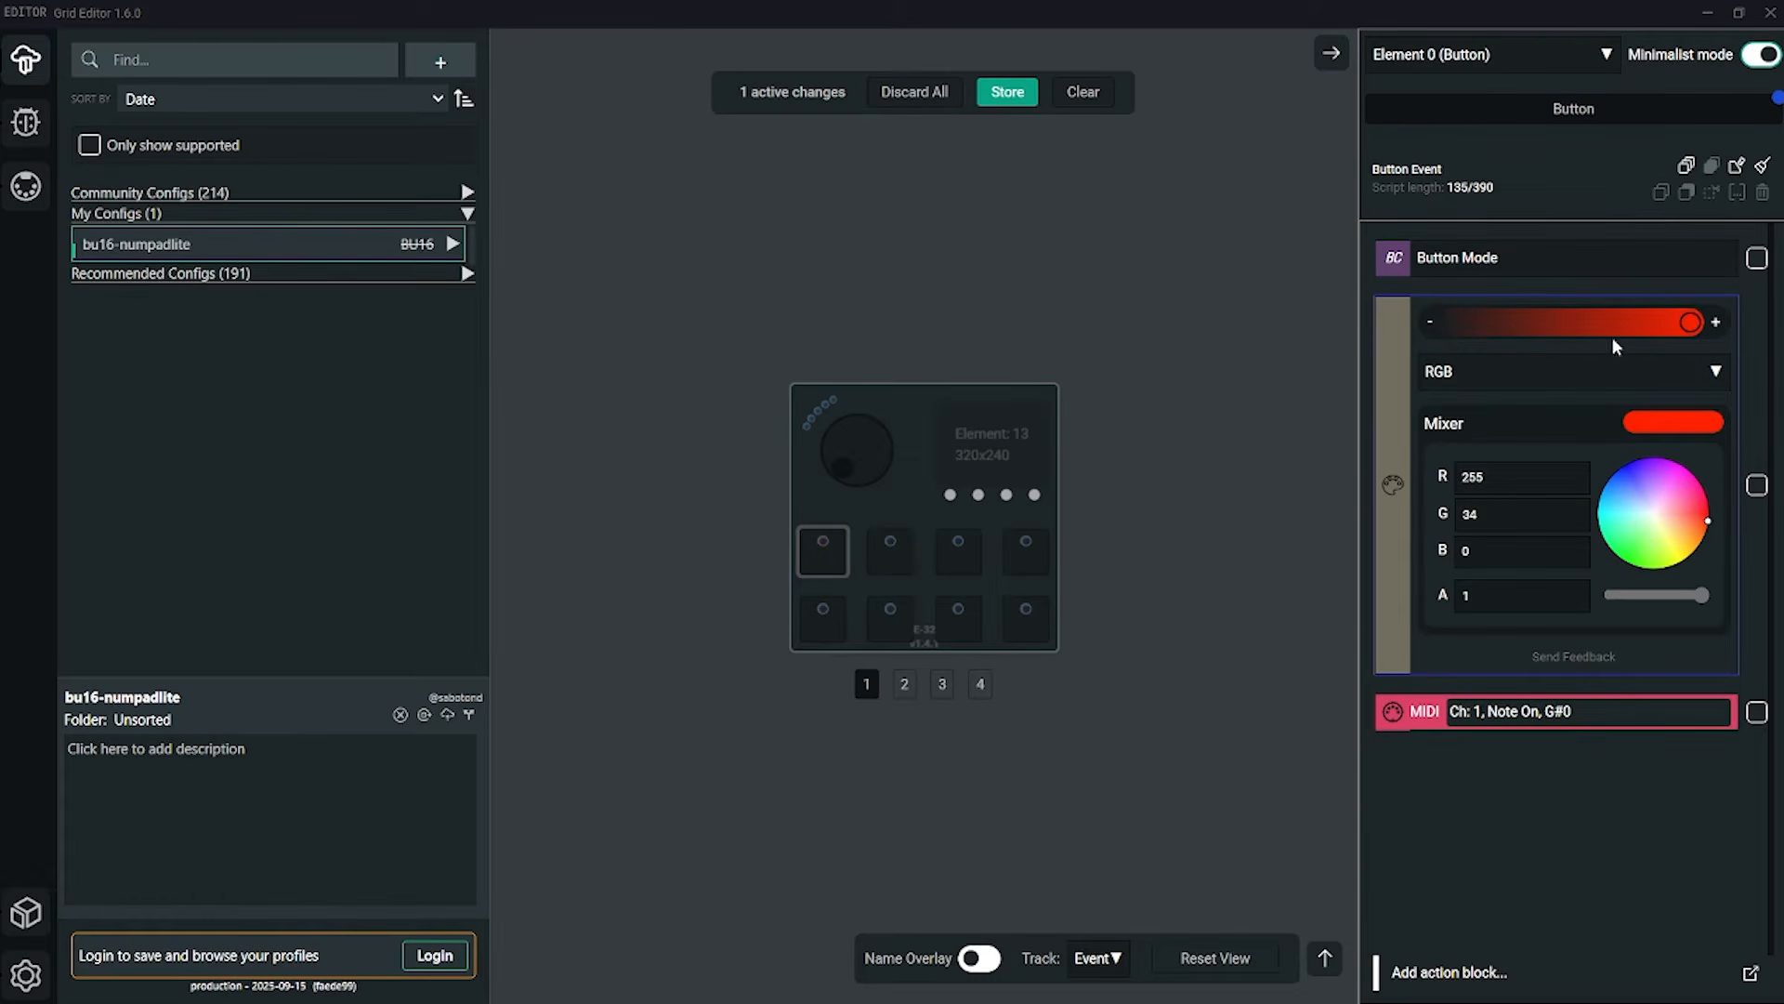
Add two colour stops to Element 0's Simple Color gradient, one green and one blue with R 0, G 132 and B 255.
{"action": "left_click", "coordinate": [1716, 323]}
{"action": "left_click_drag", "start_coordinate": [1654, 544], "coordinate": [1626, 573]}
{"action": "left_click", "coordinate": [1717, 325]}
{"action": "left_click_drag", "start_coordinate": [1643, 504], "coordinate": [1591, 478]}
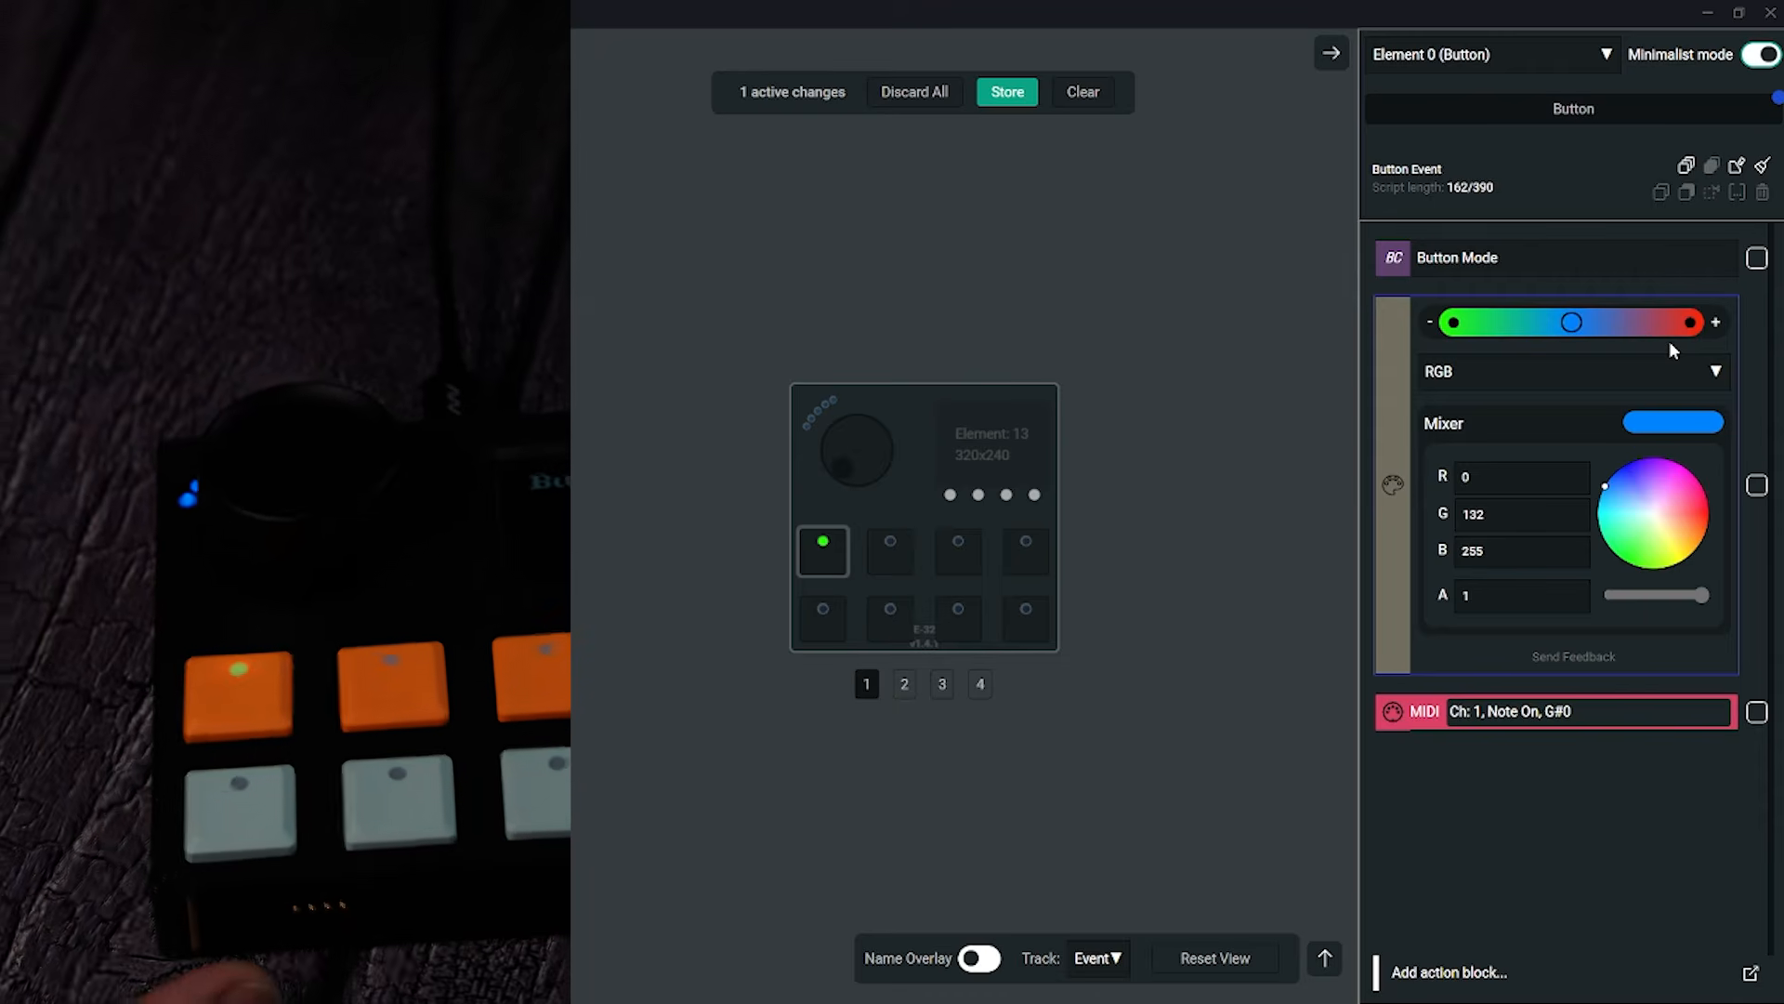
Expand Element 0's Button Mode block and set the mode to 3-step.
{"action": "left_click", "coordinate": [1505, 261]}
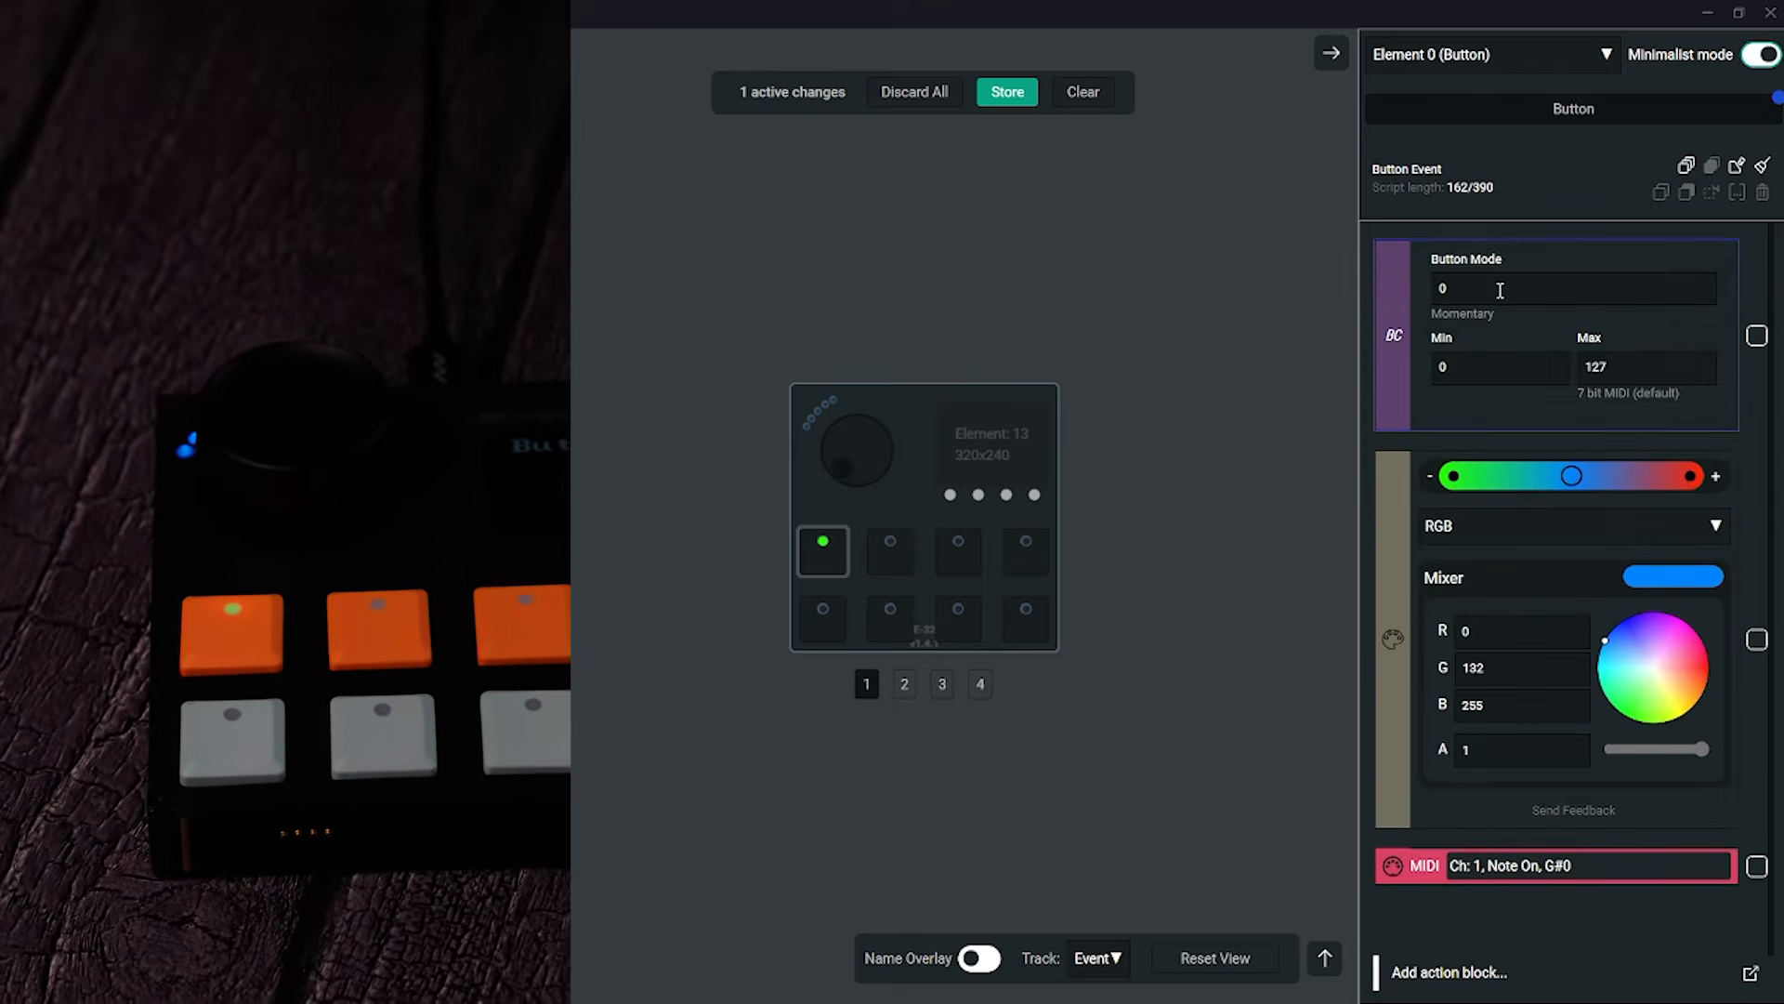
{"action": "left_click", "coordinate": [1500, 289]}
{"action": "scroll", "coordinate": [1571, 363], "scroll_direction": "down", "scroll_amount": 2}
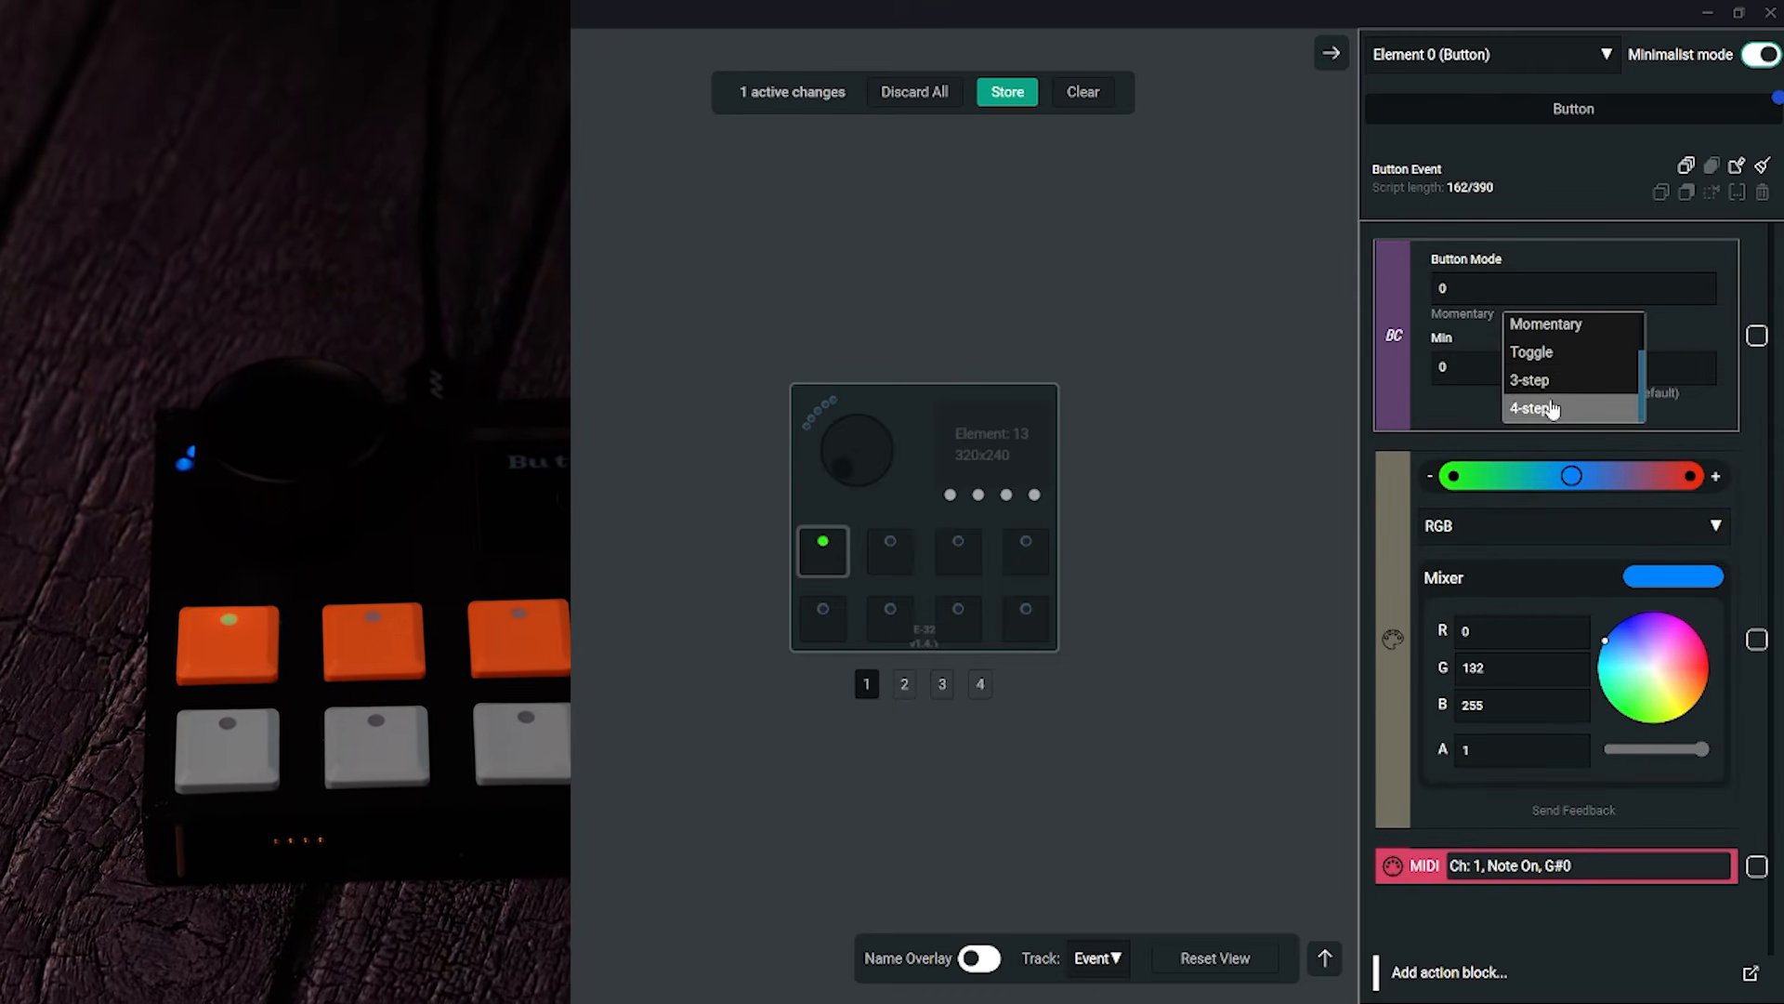
{"action": "left_click", "coordinate": [1557, 382]}
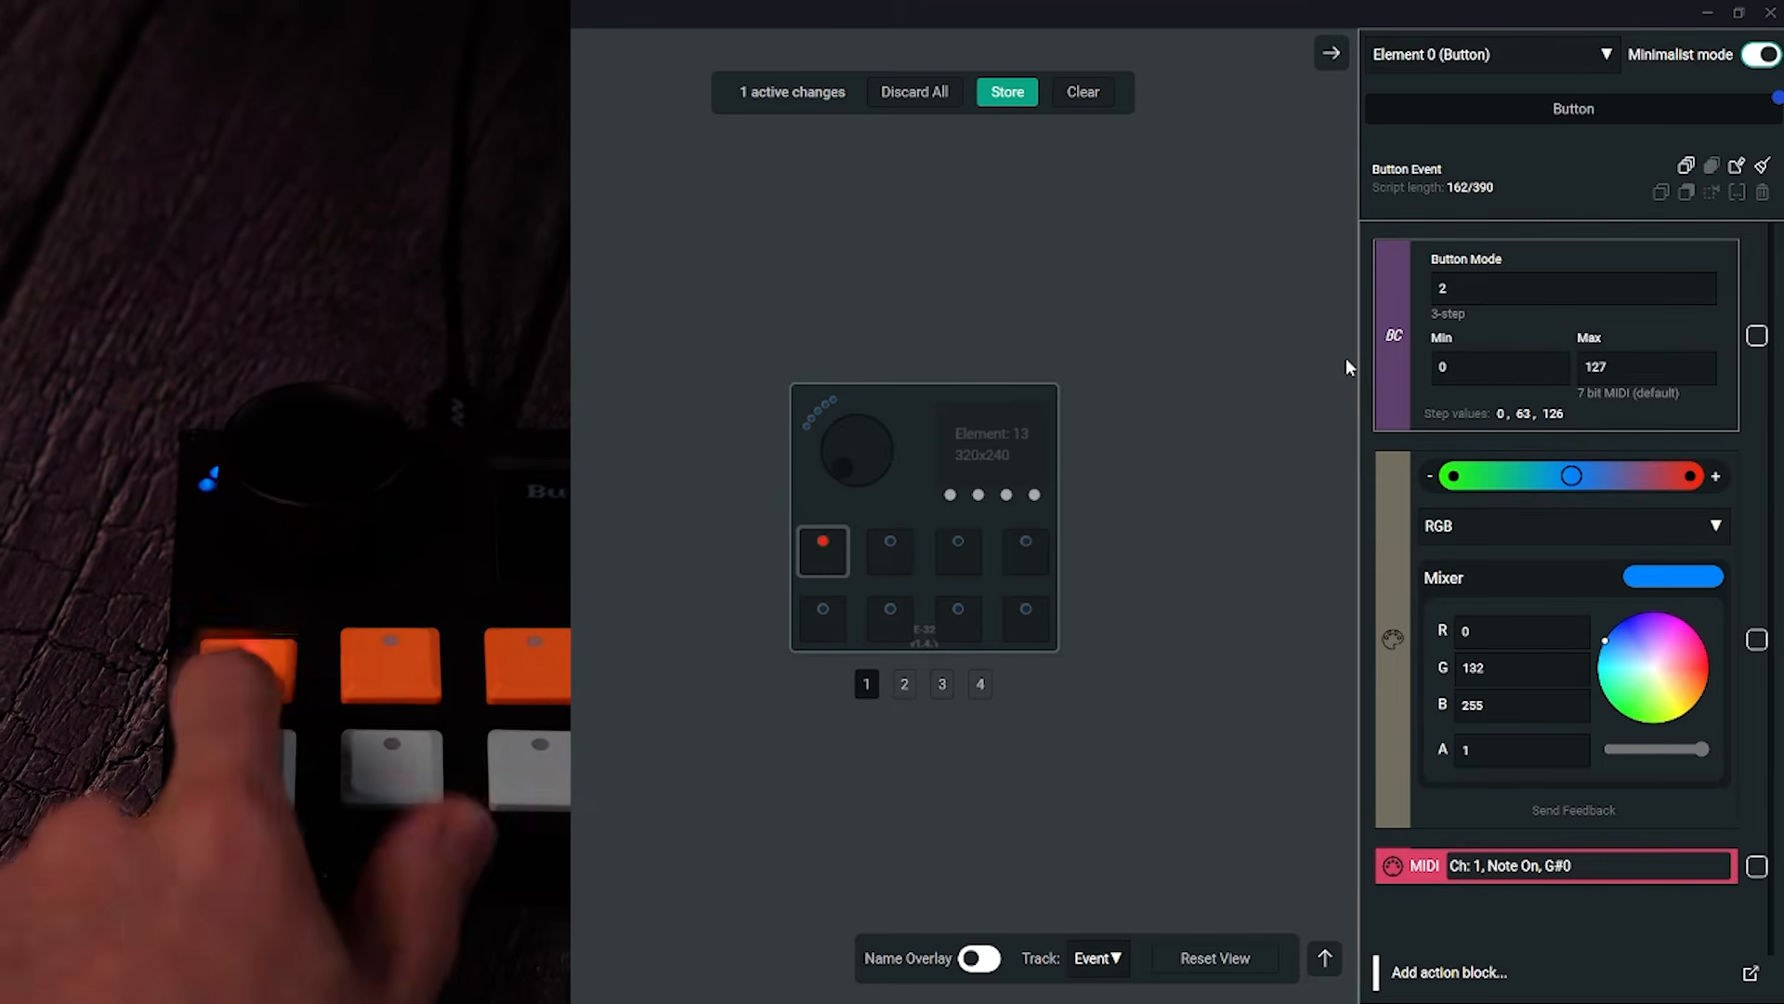
Return Element 0's Button Mode to Momentary, collapse its block and reset the Simple Color block to default.
{"action": "left_click", "coordinate": [1525, 287]}
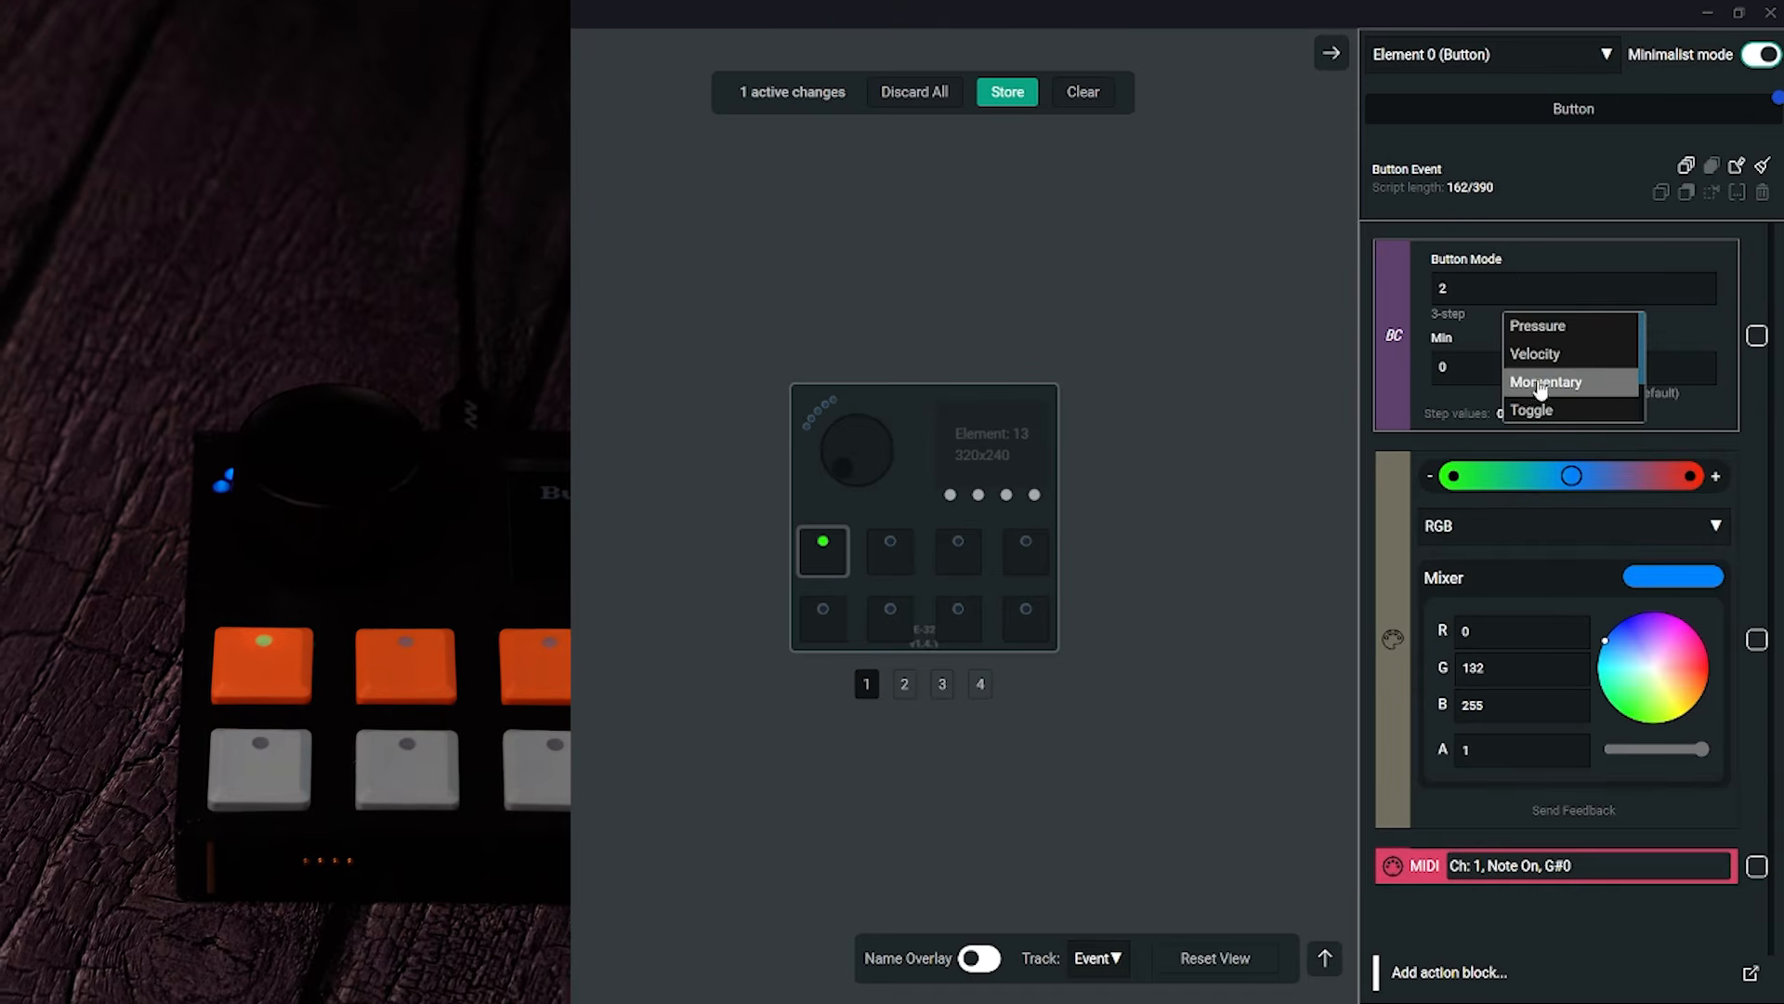
{"action": "left_click", "coordinate": [1543, 382]}
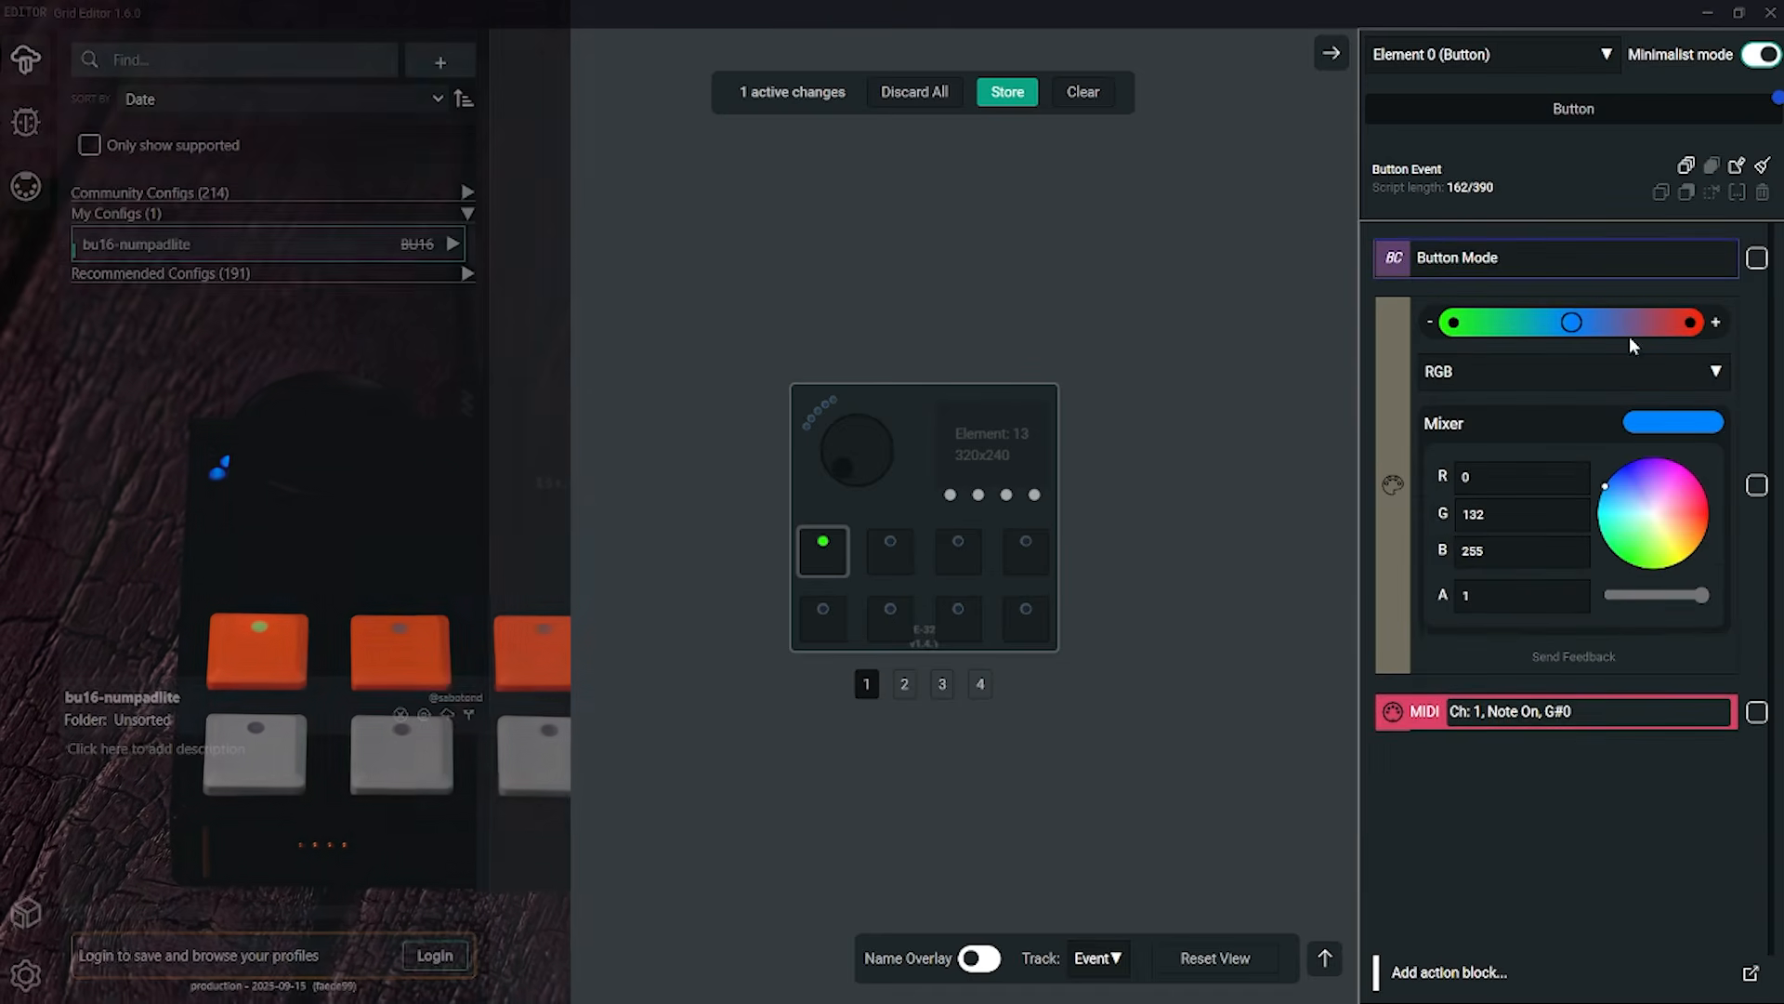
{"action": "right_click", "coordinate": [1400, 362]}
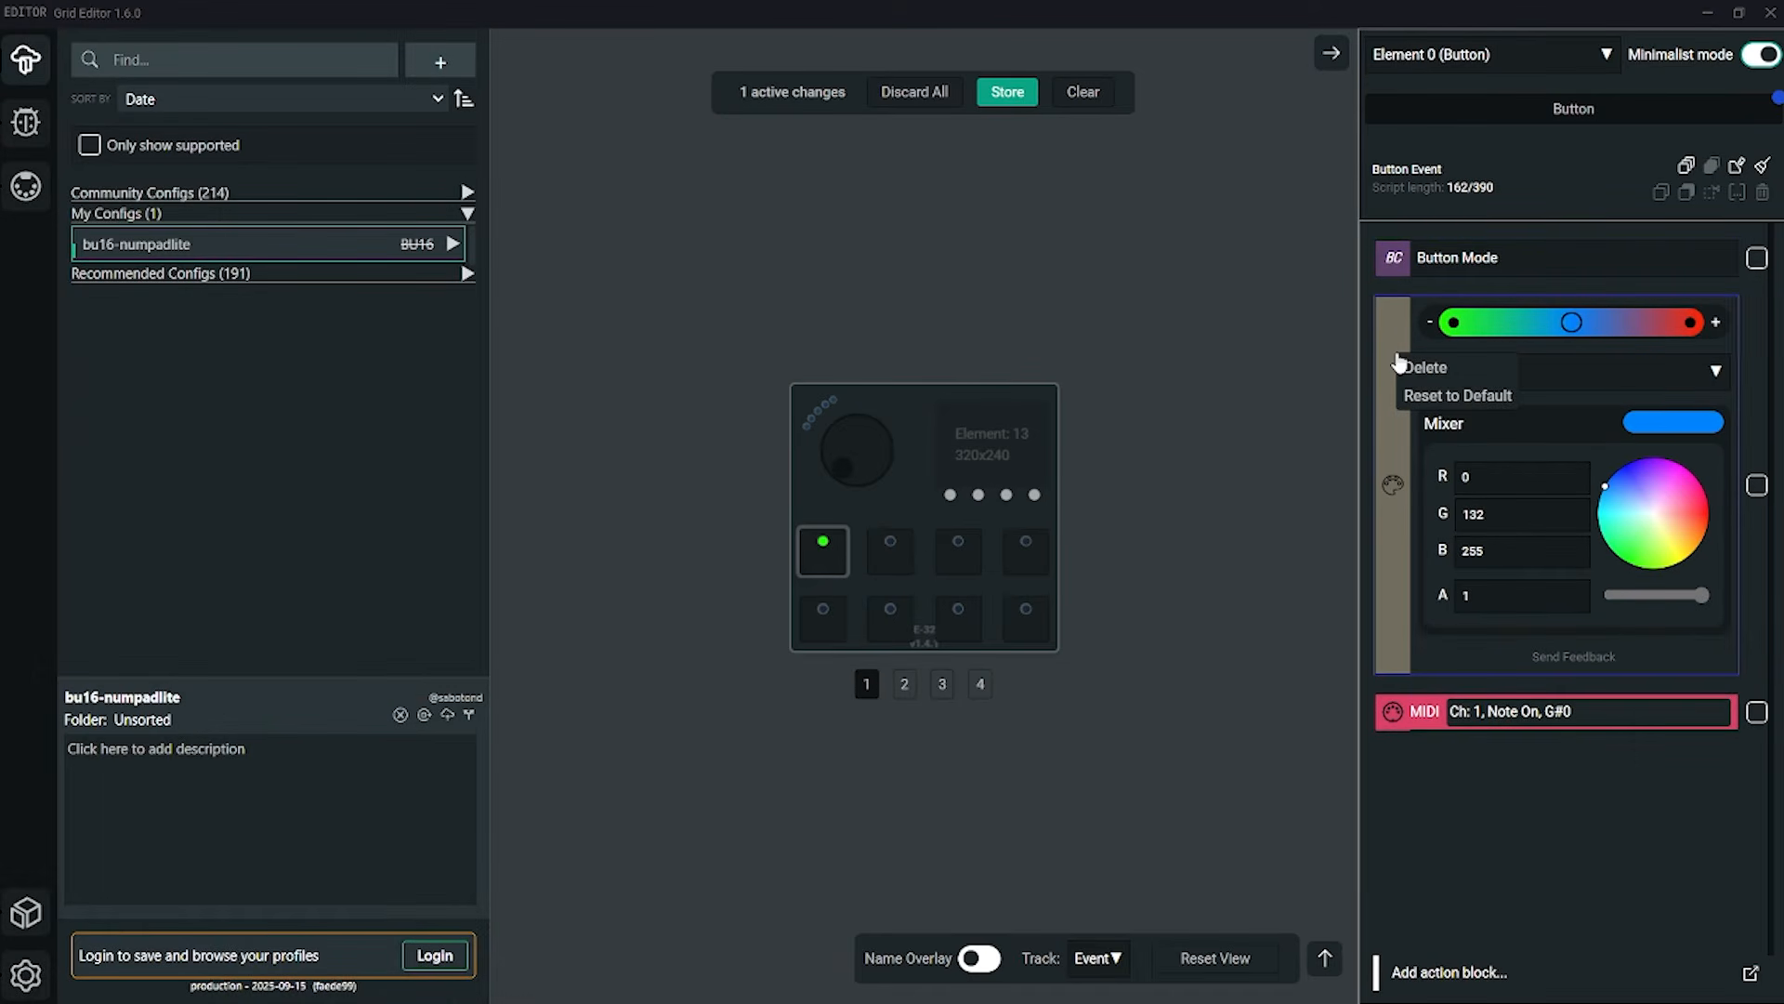
{"action": "left_click", "coordinate": [1464, 397]}
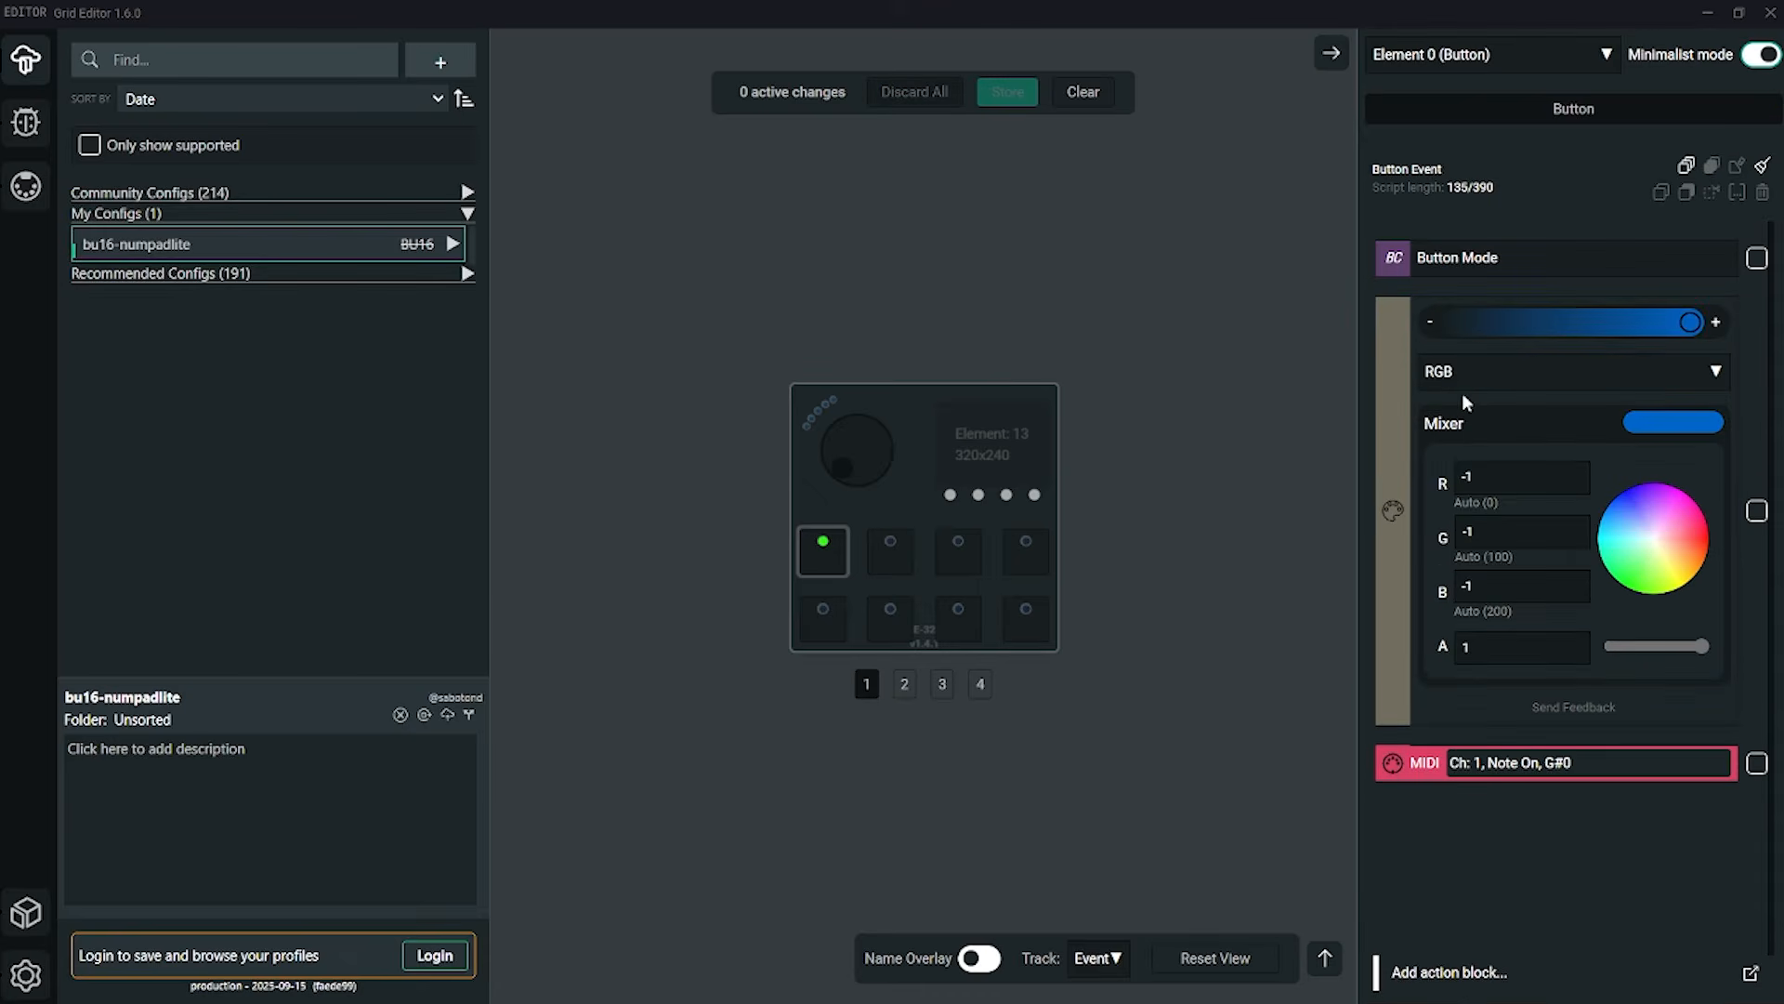
Pick an orange with R 255, G 164 and B 128 in Simple Color, then switch to the Classic picker and choose a green.
{"action": "mouse_move", "coordinate": [1662, 543]}
{"action": "left_mouse_down"}
{"action": "mouse_move", "coordinate": [1650, 511]}
{"action": "mouse_move", "coordinate": [1686, 525]}
{"action": "left_mouse_up"}
{"action": "left_click", "coordinate": [1682, 520]}
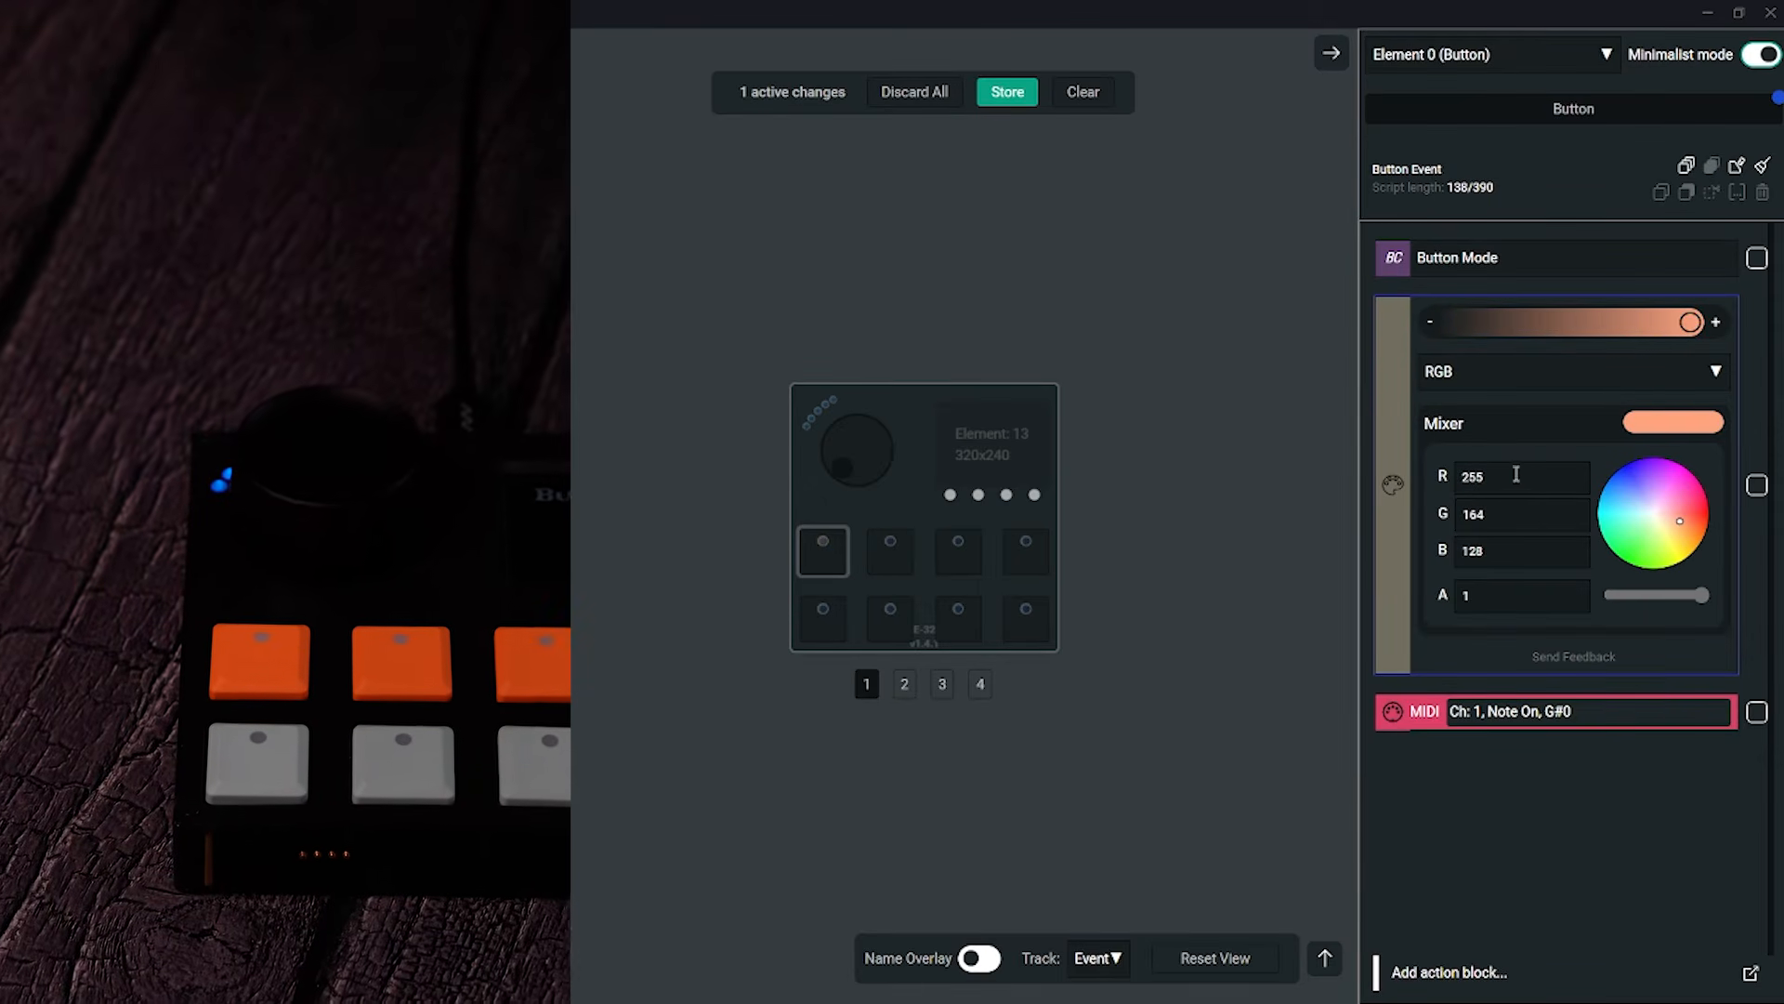
{"action": "left_click", "coordinate": [1549, 375]}
{"action": "left_click", "coordinate": [1504, 450]}
{"action": "left_click", "coordinate": [1634, 525]}
Switch the Simple Color picker to HSL and try several colours from it.
{"action": "left_click", "coordinate": [1597, 376]}
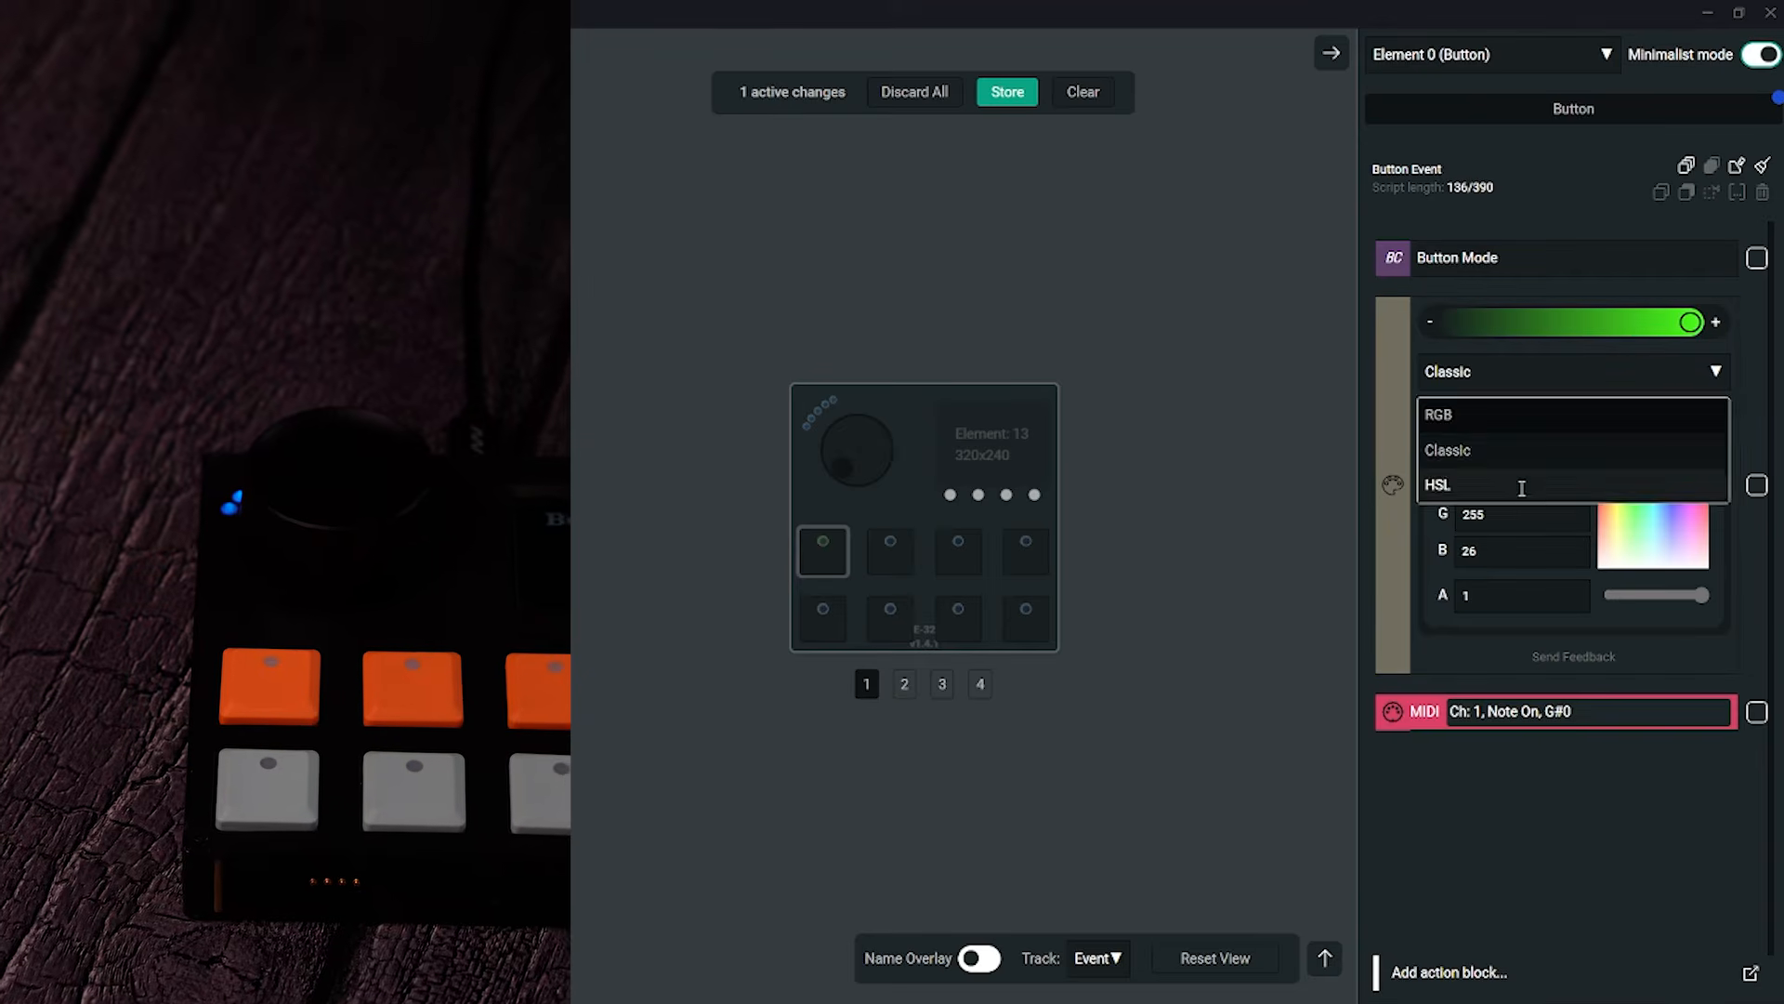
{"action": "left_click", "coordinate": [1522, 488]}
{"action": "left_click", "coordinate": [1639, 489]}
{"action": "left_click", "coordinate": [1679, 516]}
{"action": "left_click_drag", "start_coordinate": [1663, 515], "coordinate": [1703, 540]}
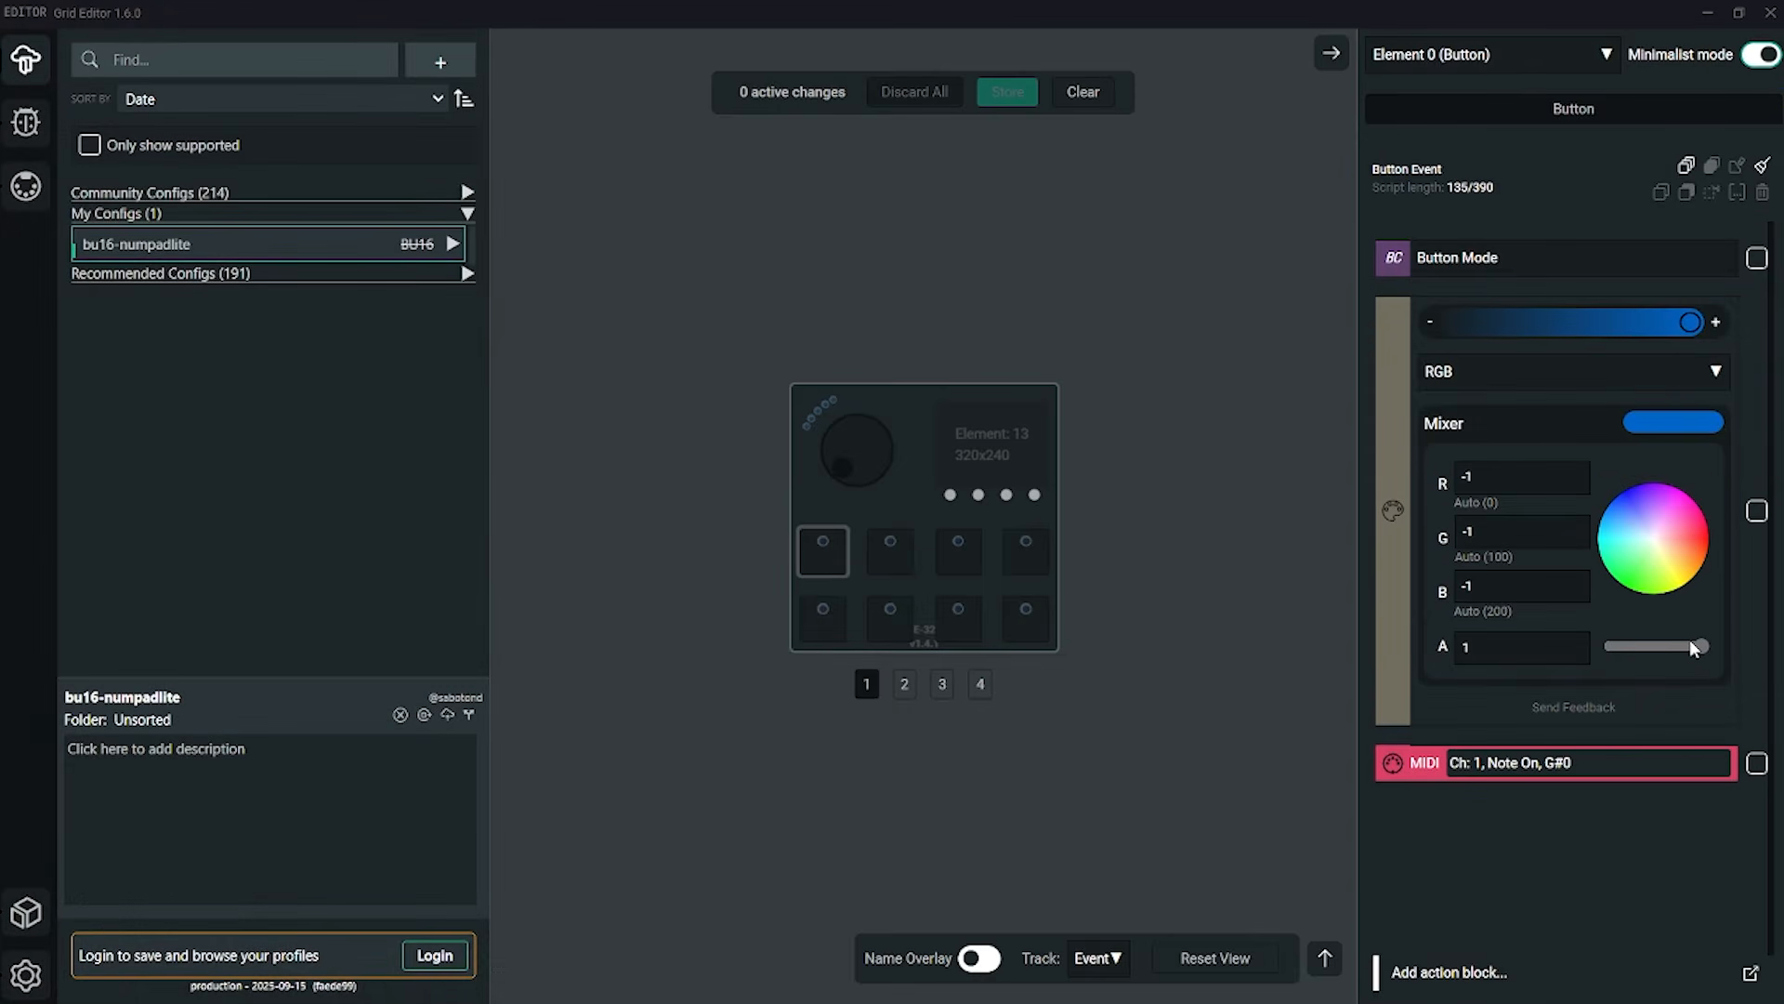
Try an alpha of 0 in Element 0's Simple Color block and restore it to 1.
{"action": "left_click_drag", "start_coordinate": [1700, 648], "coordinate": [1589, 645]}
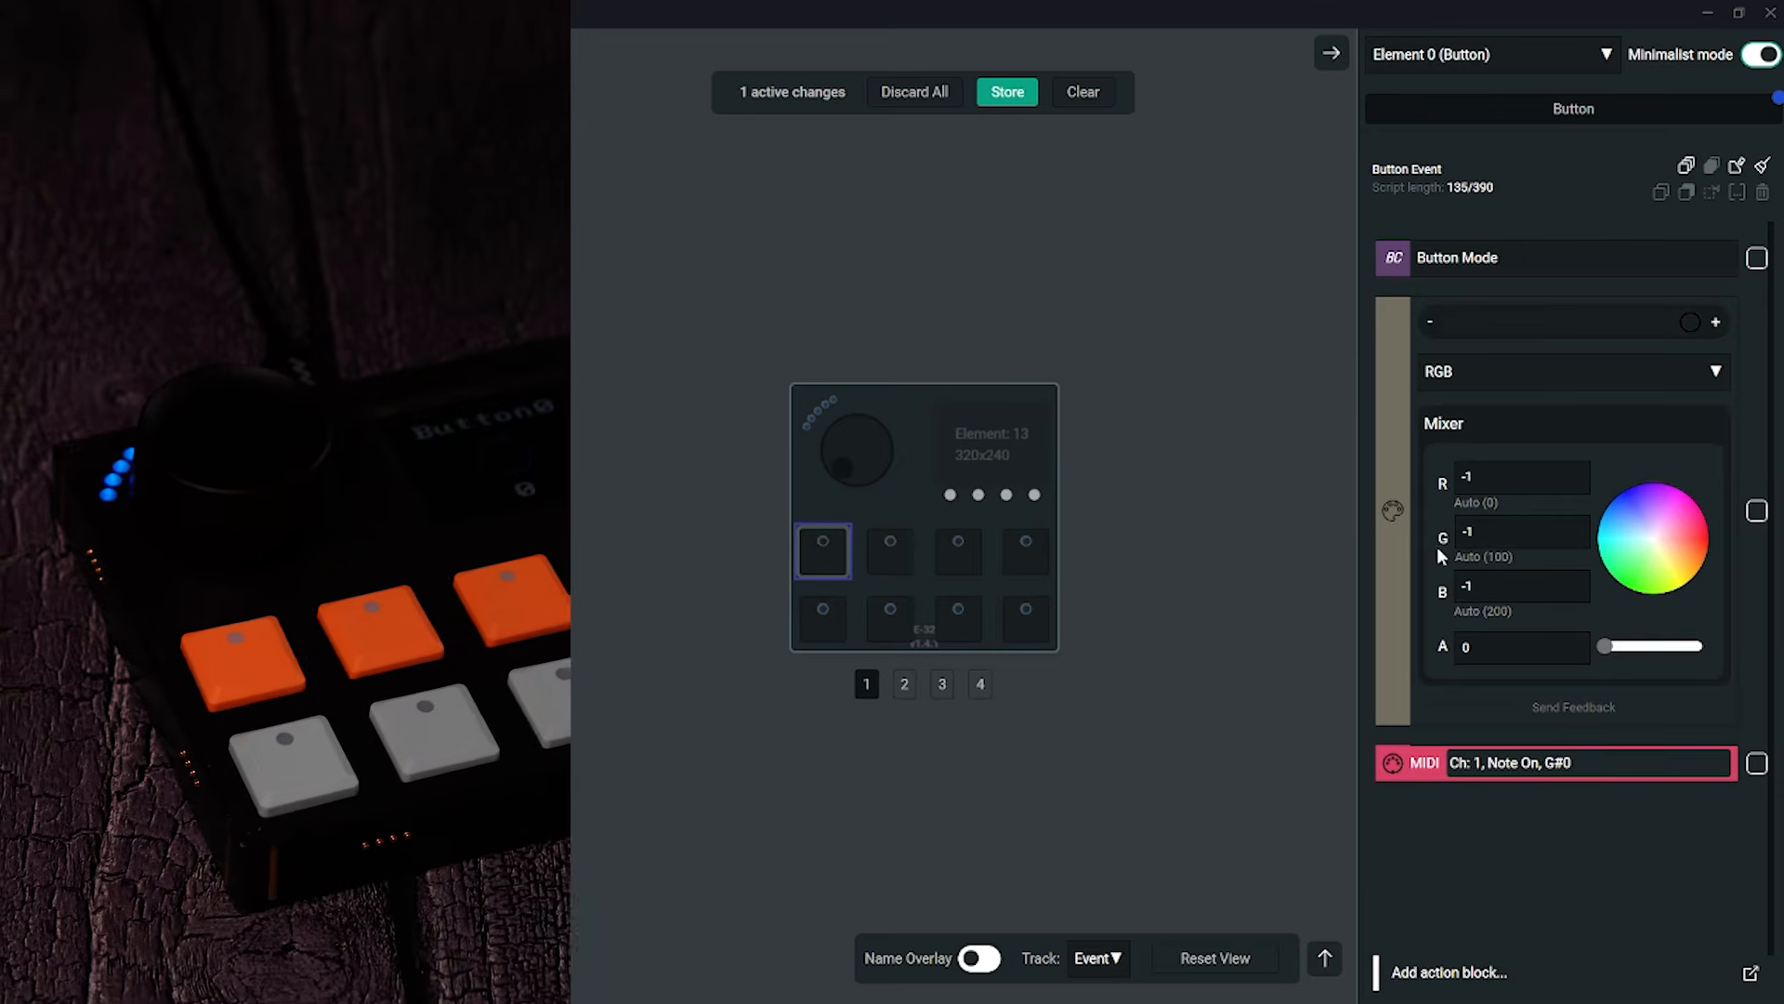
{"action": "left_click_drag", "start_coordinate": [1618, 645], "coordinate": [1720, 643]}
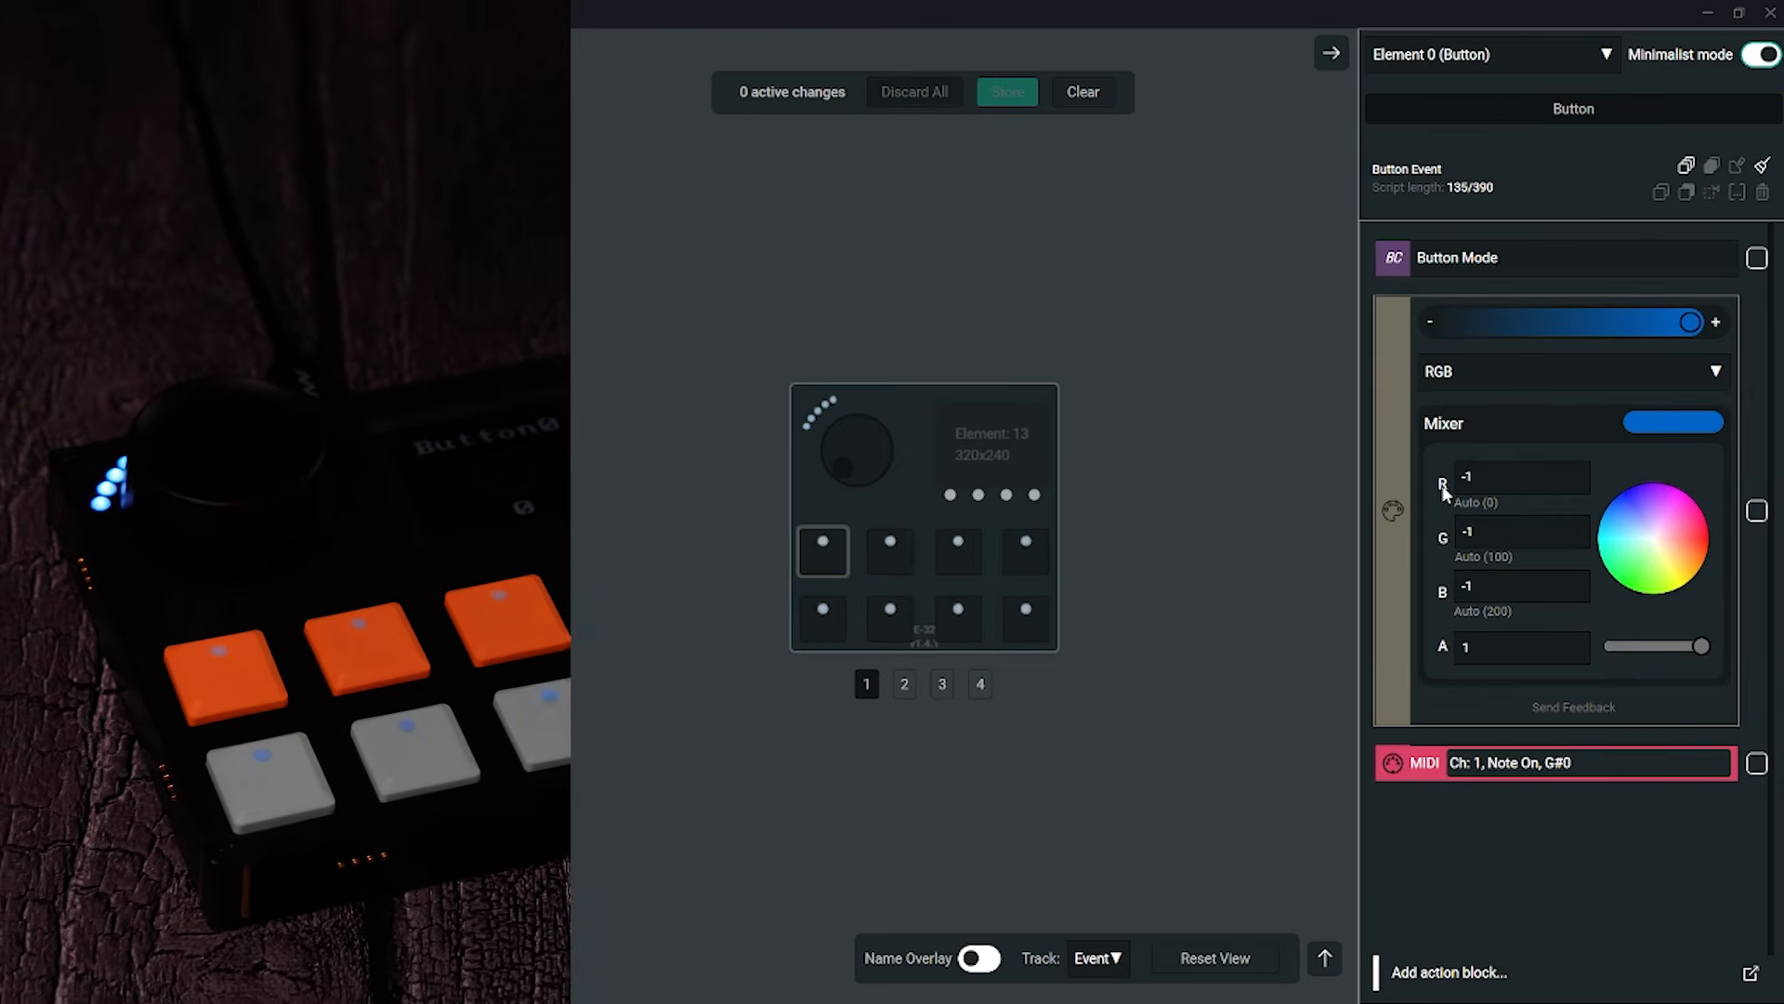
Add a second colour stop to the Simple Color gradient and set the alpha of its maximum-value stop to 0.
{"action": "left_click", "coordinate": [1717, 326]}
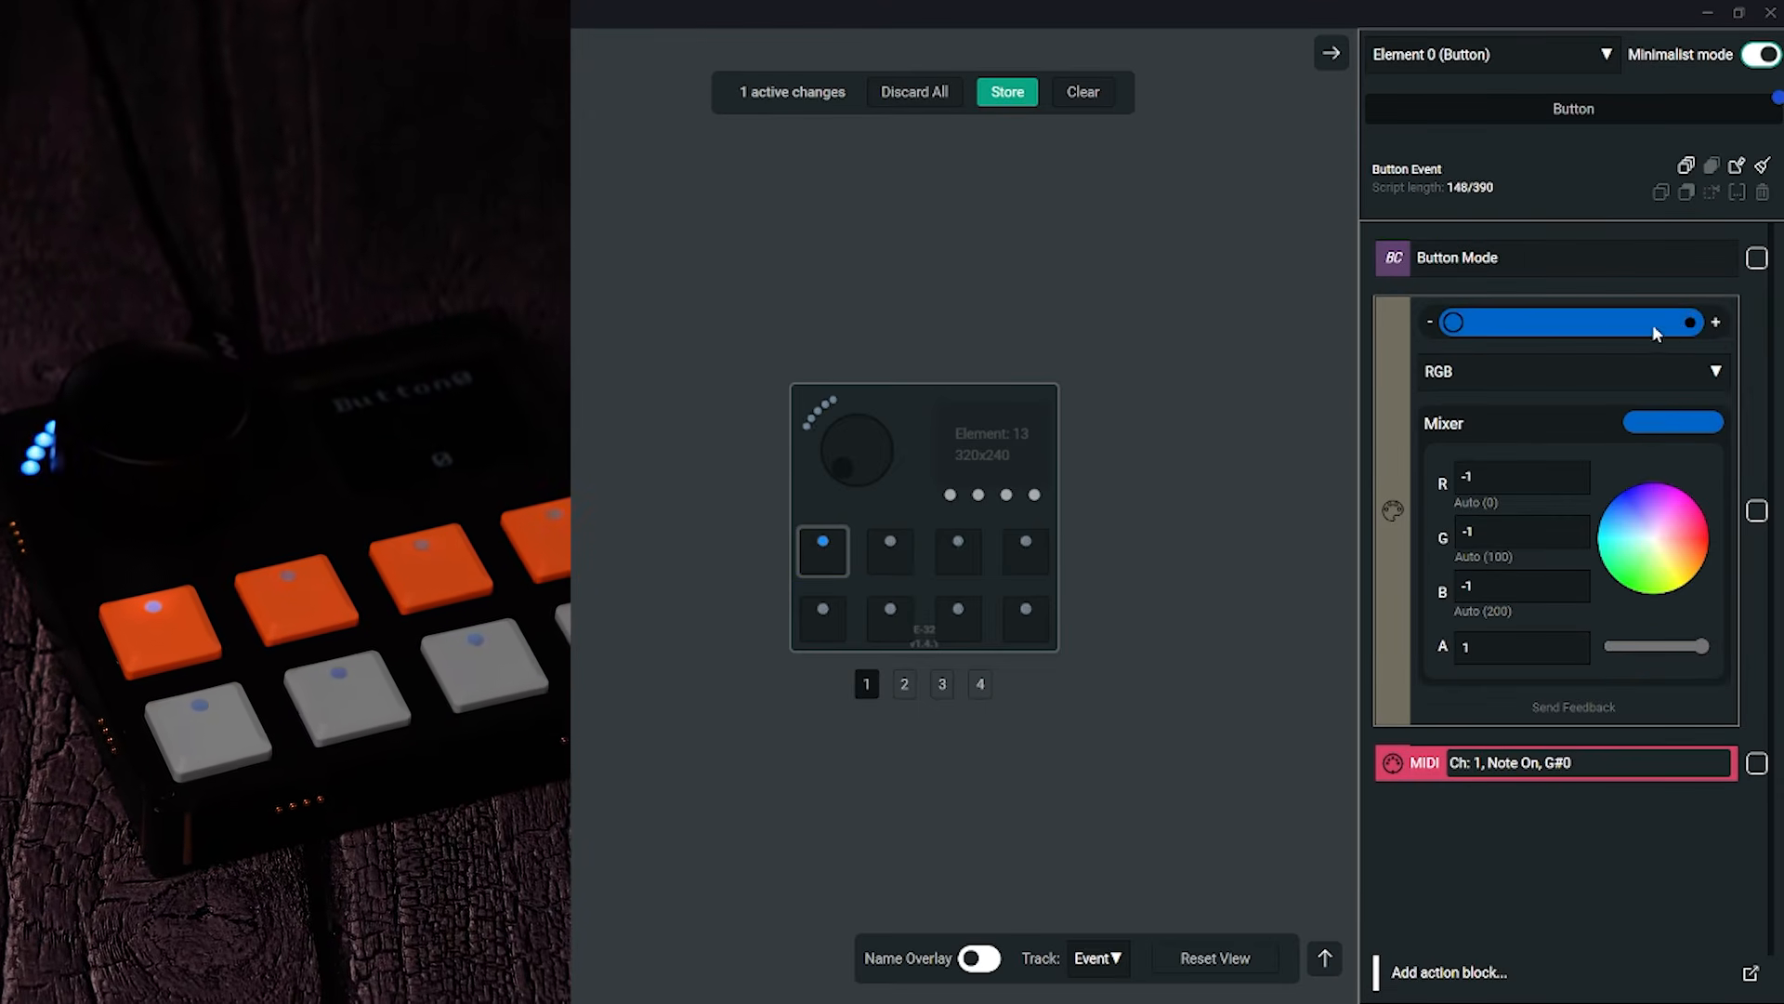
{"action": "left_click", "coordinate": [1690, 325]}
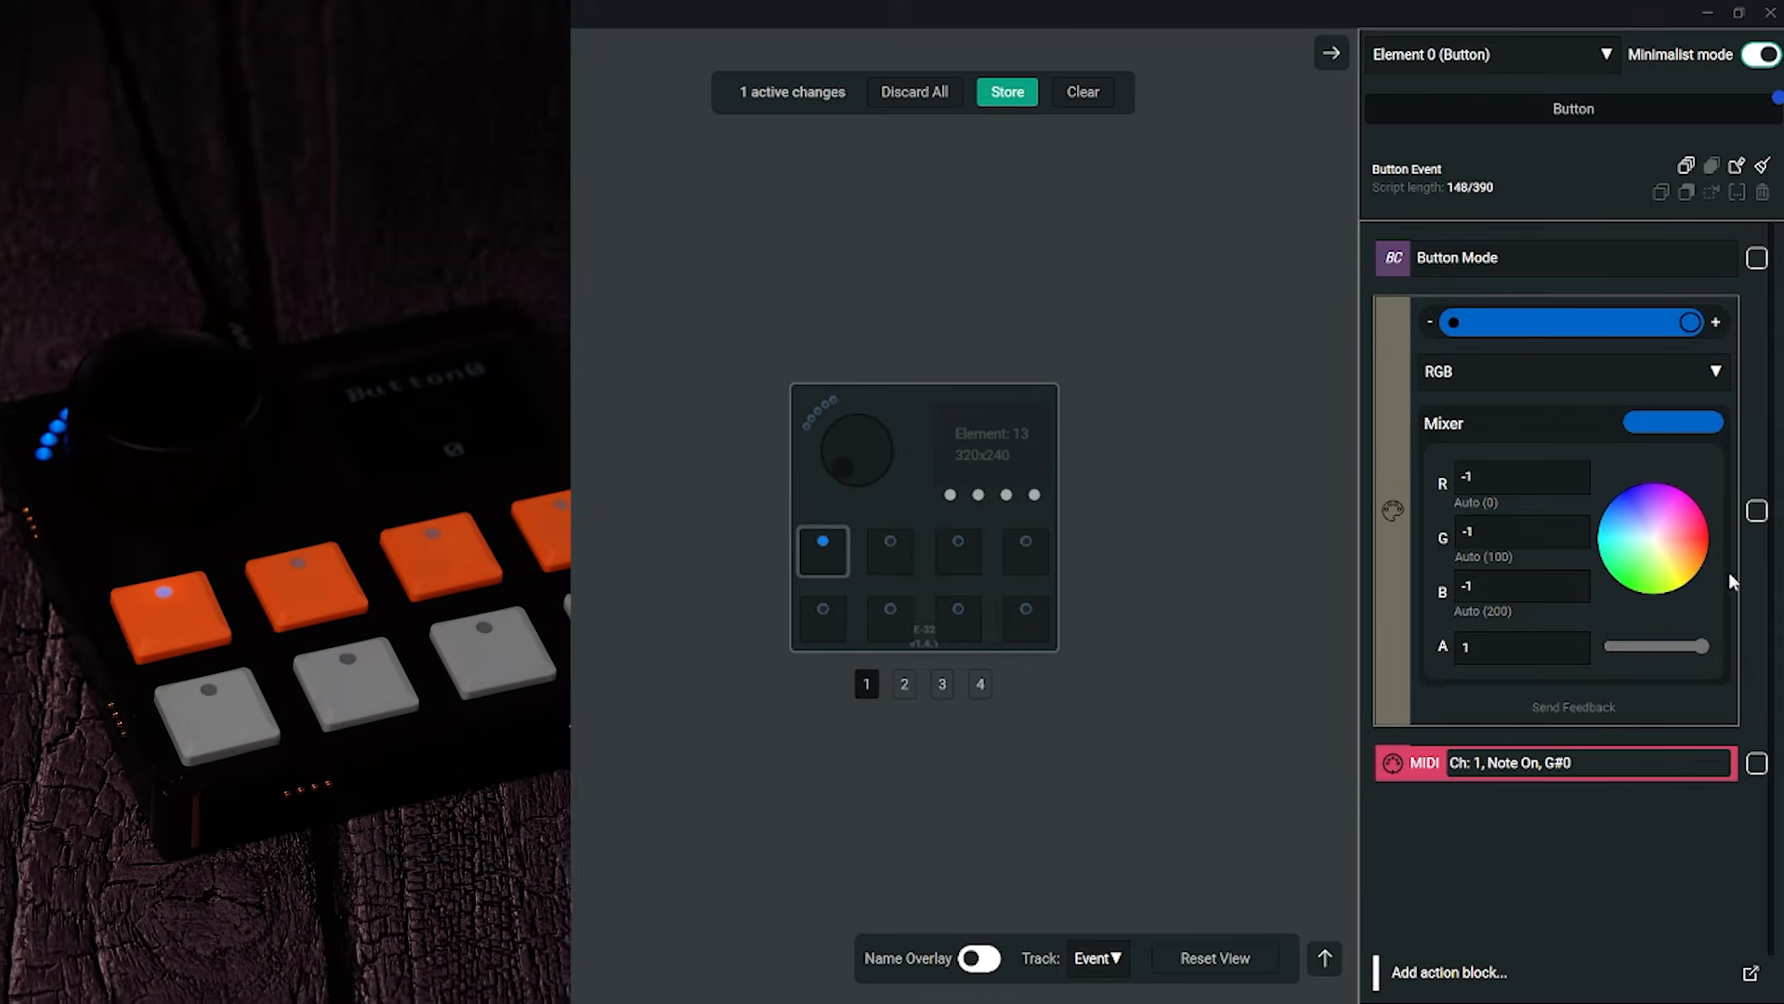
{"action": "left_click_drag", "start_coordinate": [1702, 645], "coordinate": [1604, 646]}
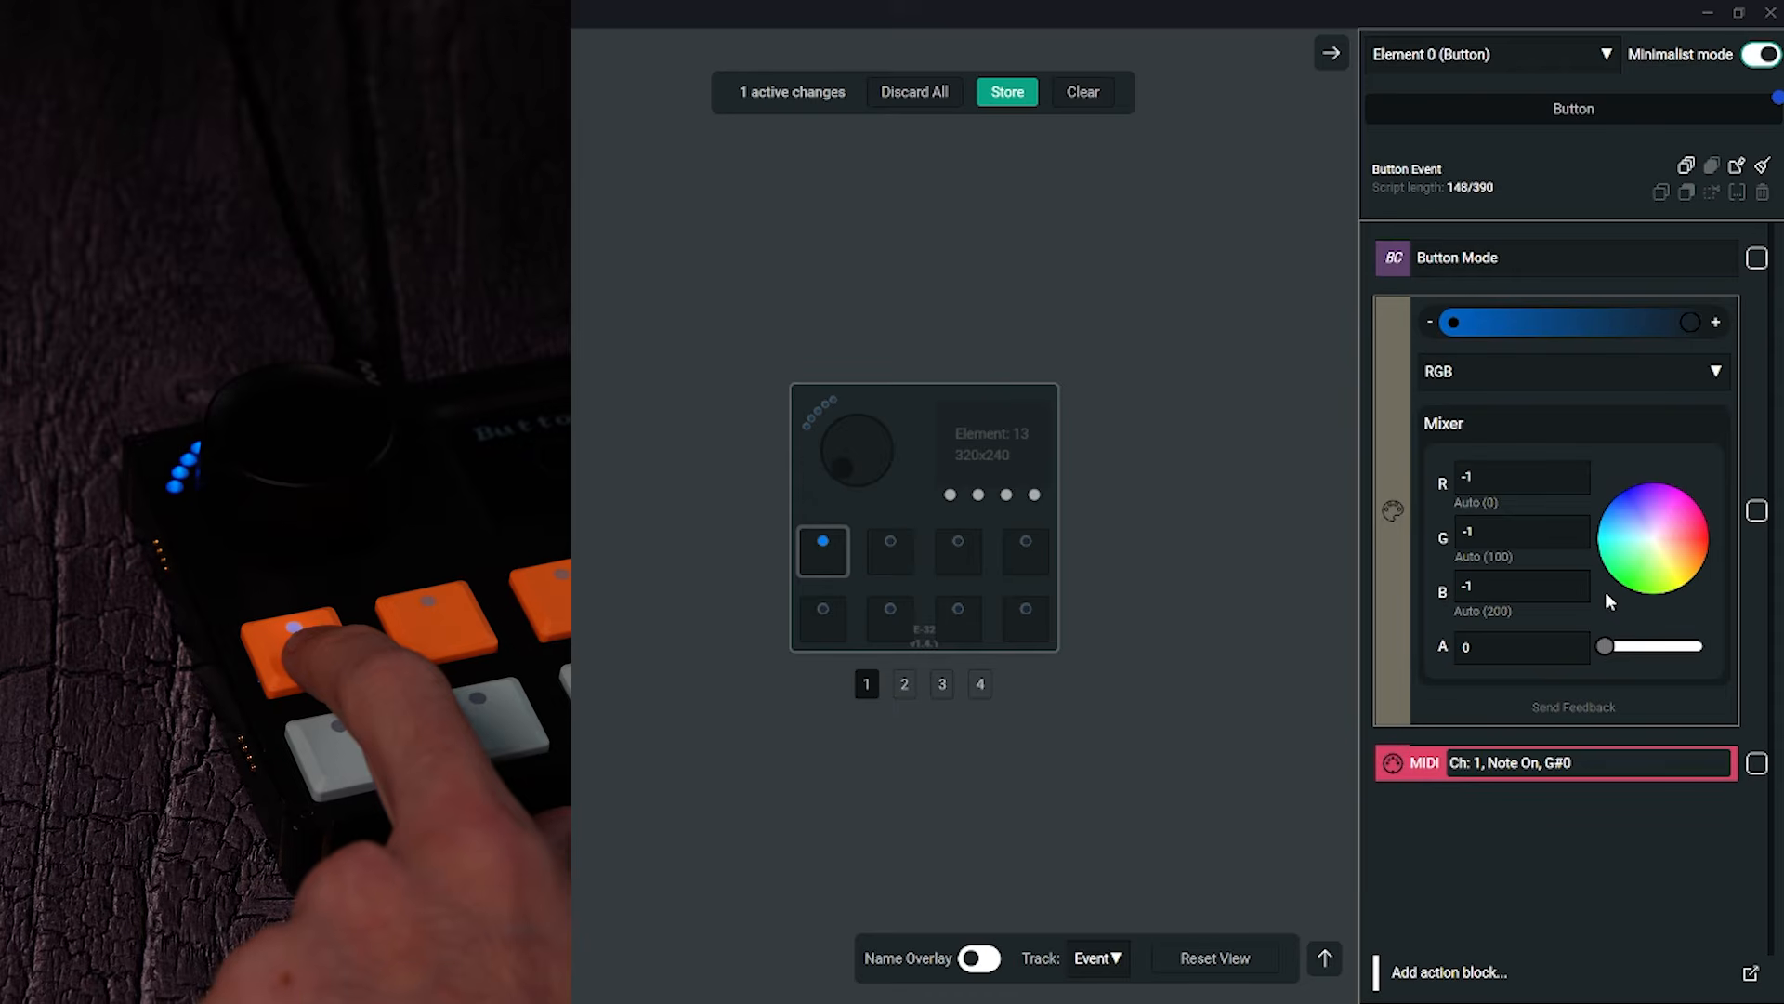
Reset Element 0's Simple Color block to default and collapse it.
{"action": "right_click", "coordinate": [1500, 340]}
{"action": "left_click", "coordinate": [1561, 383]}
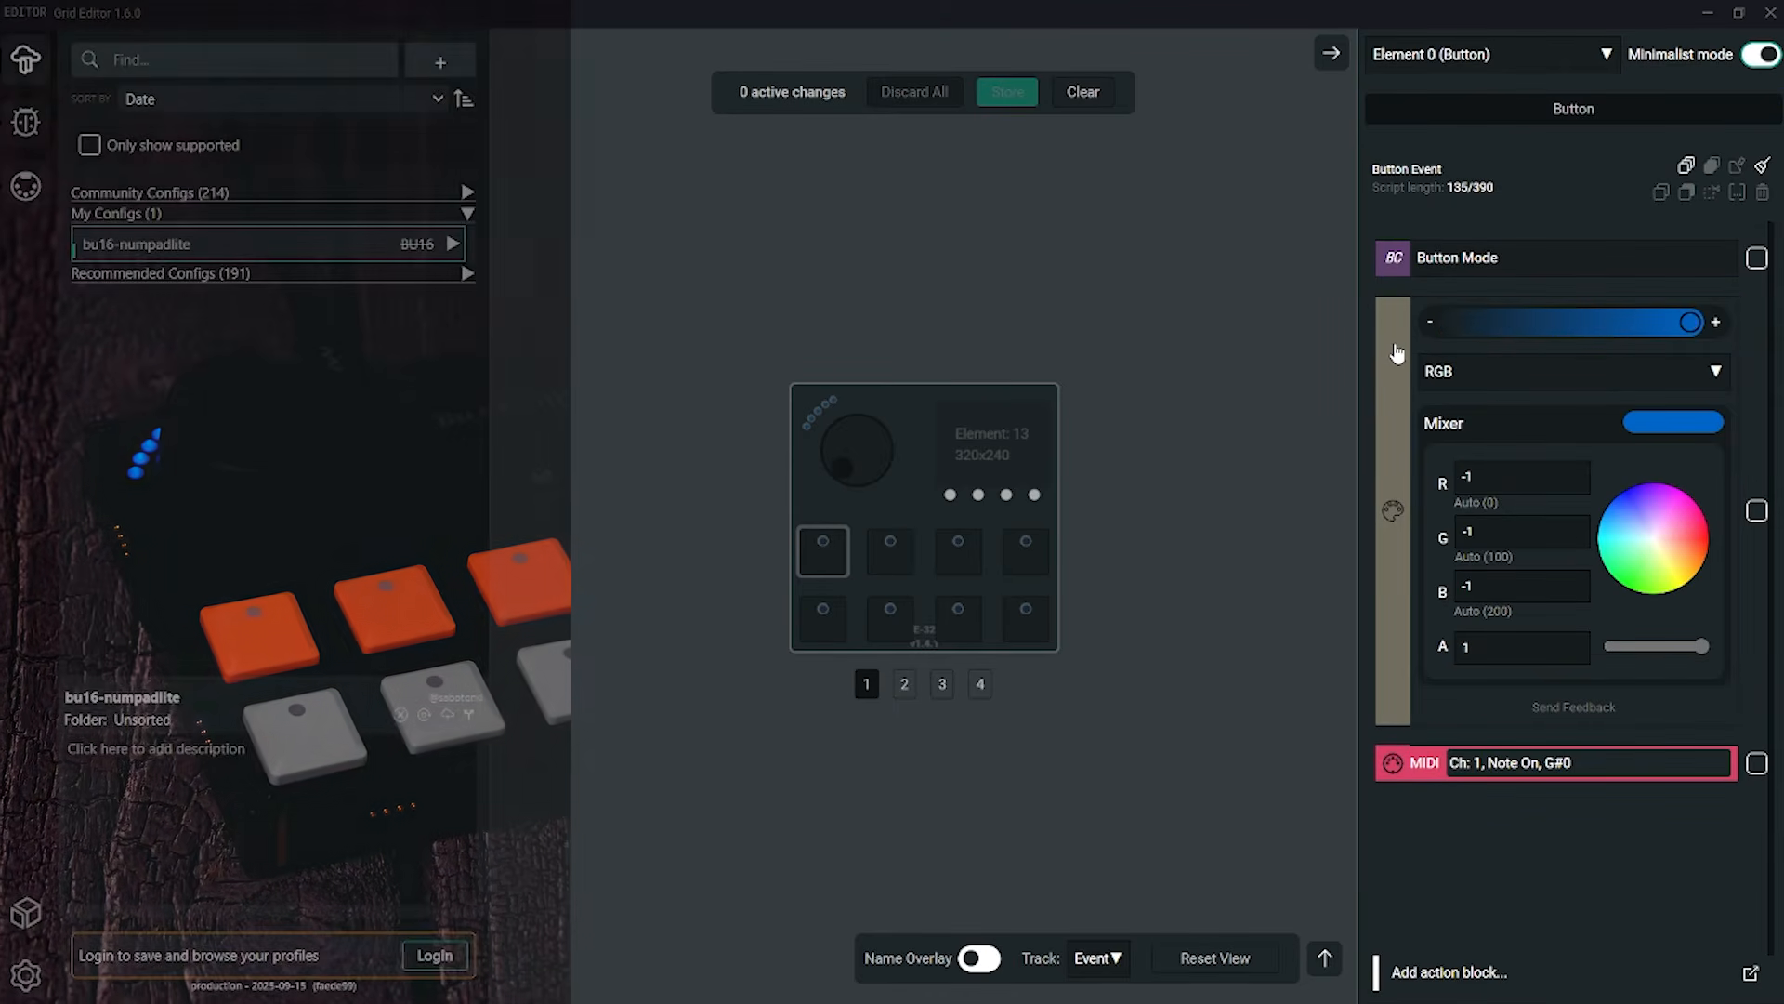
{"action": "left_click", "coordinate": [1396, 353]}
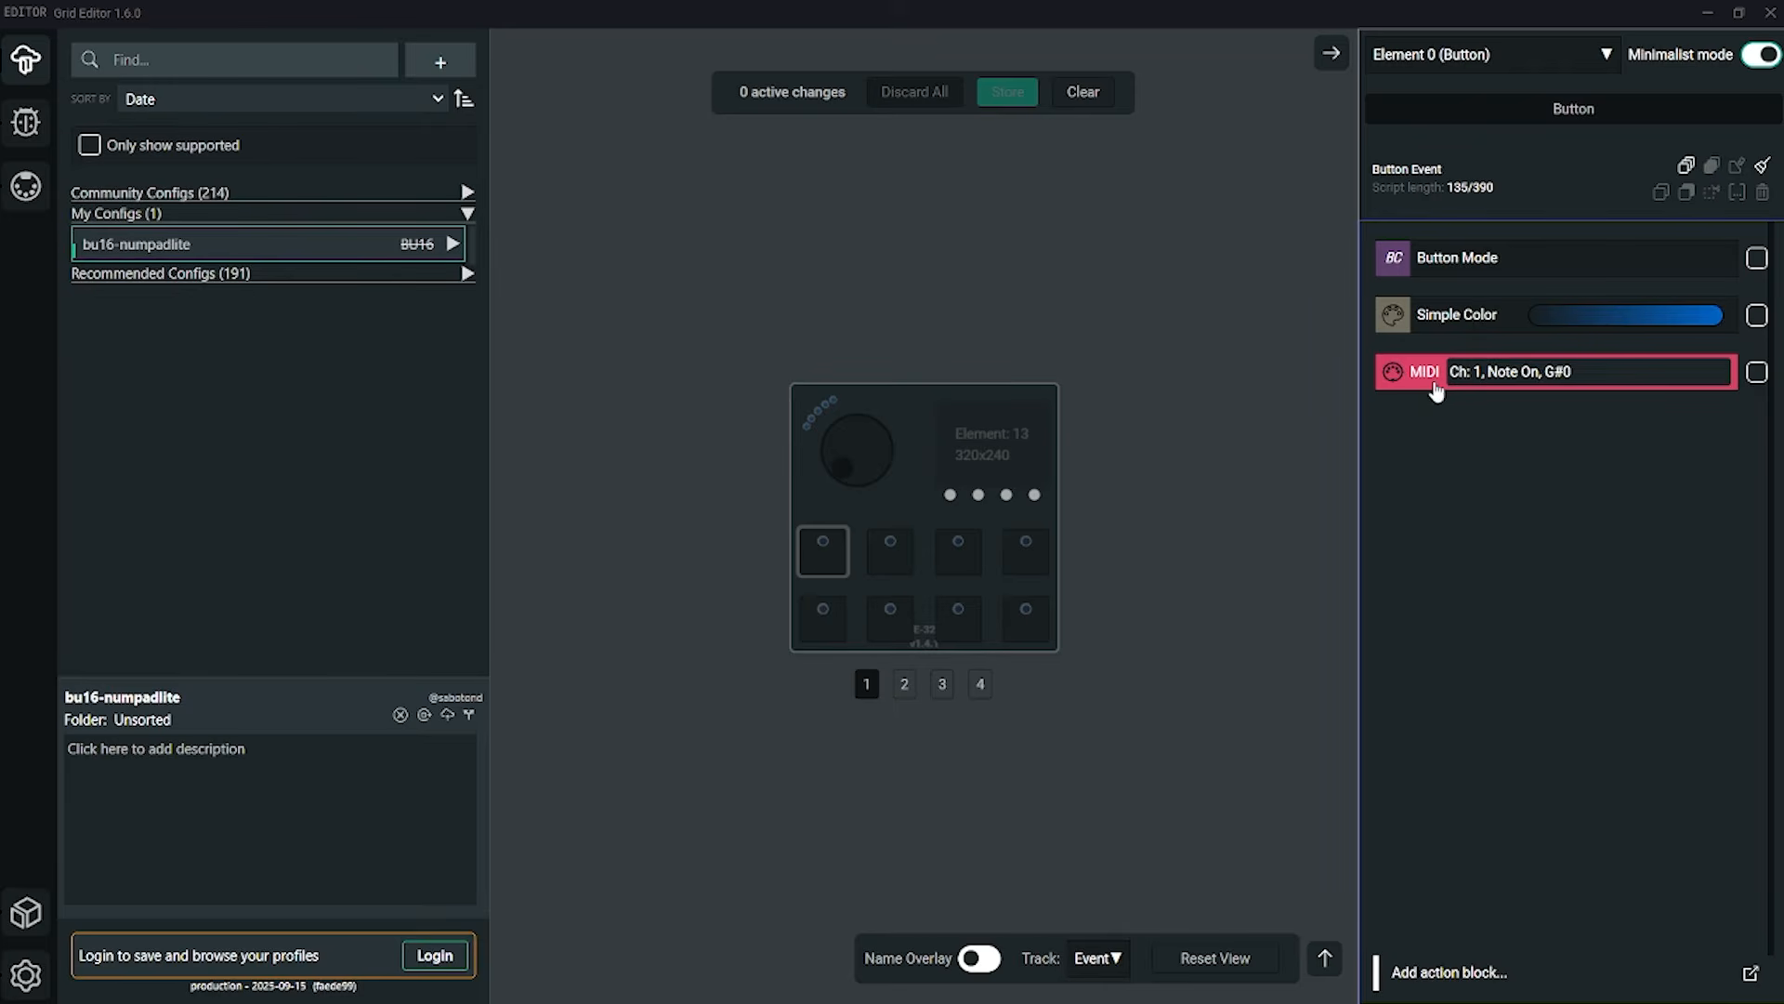
Expand Element 0's MIDI block, review its parameters and the available Channel options, and collapse the block unchanged.
{"action": "left_click", "coordinate": [1436, 388]}
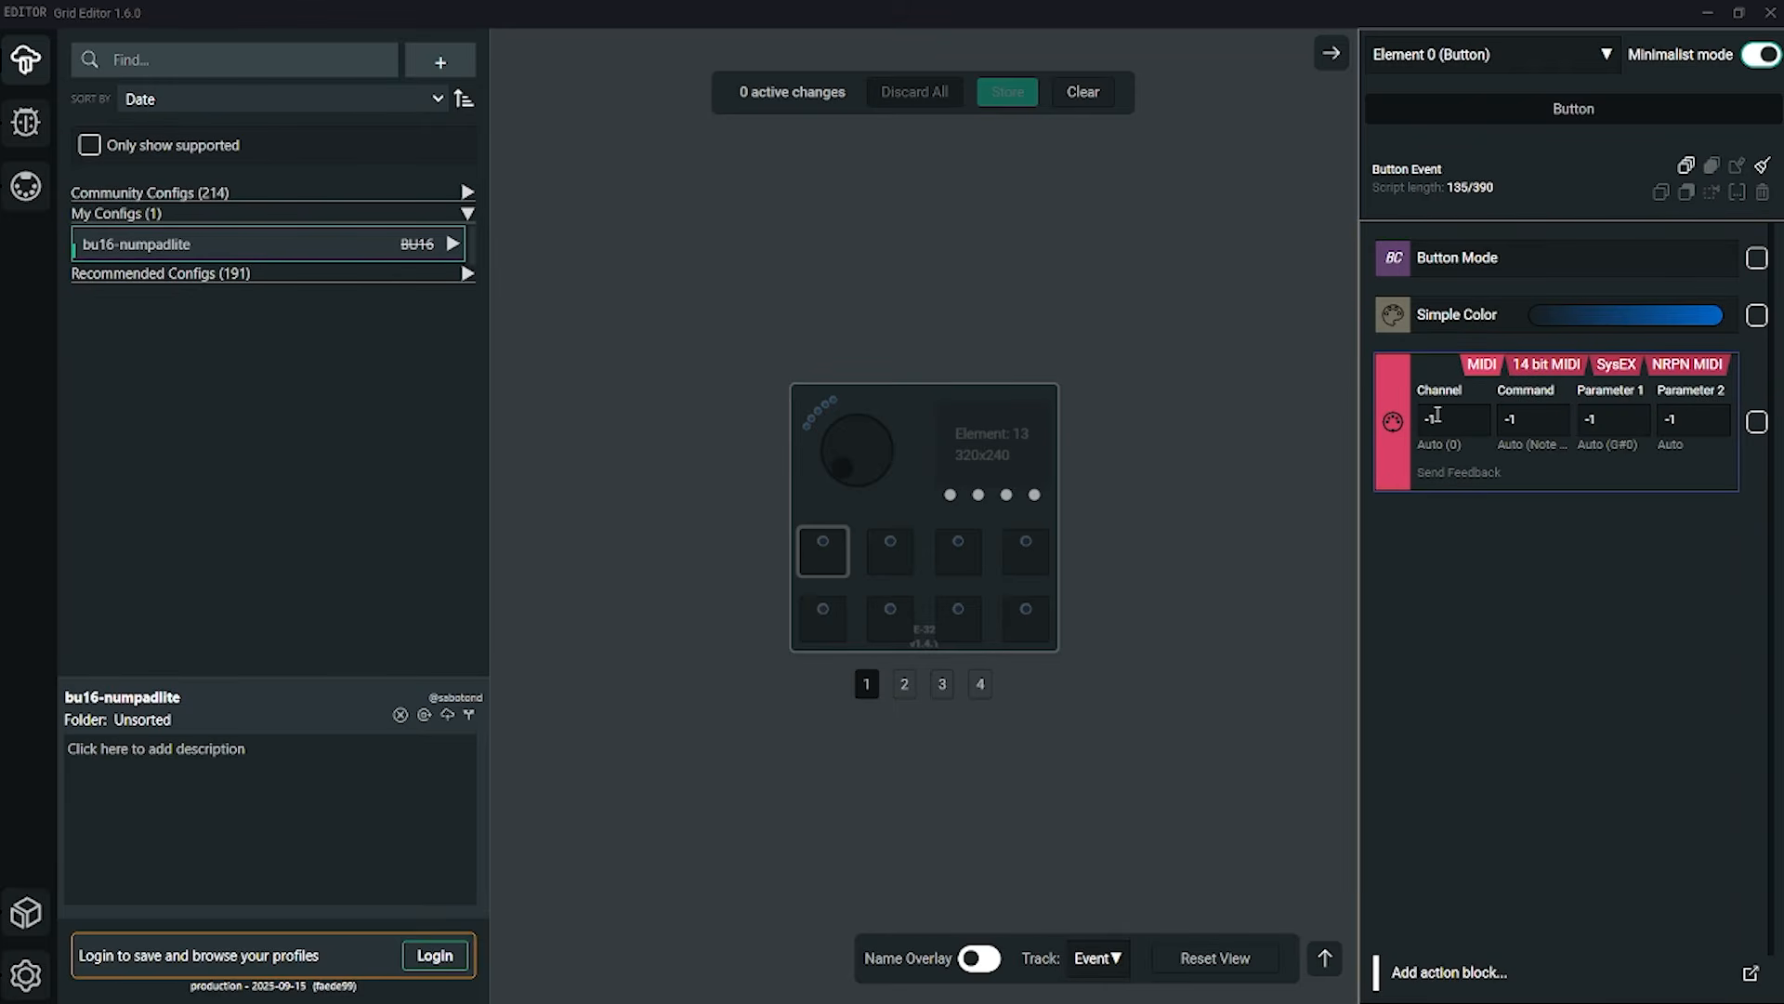
{"action": "mouse_move", "coordinate": [1404, 240]}
{"action": "left_click", "coordinate": [1458, 422]}
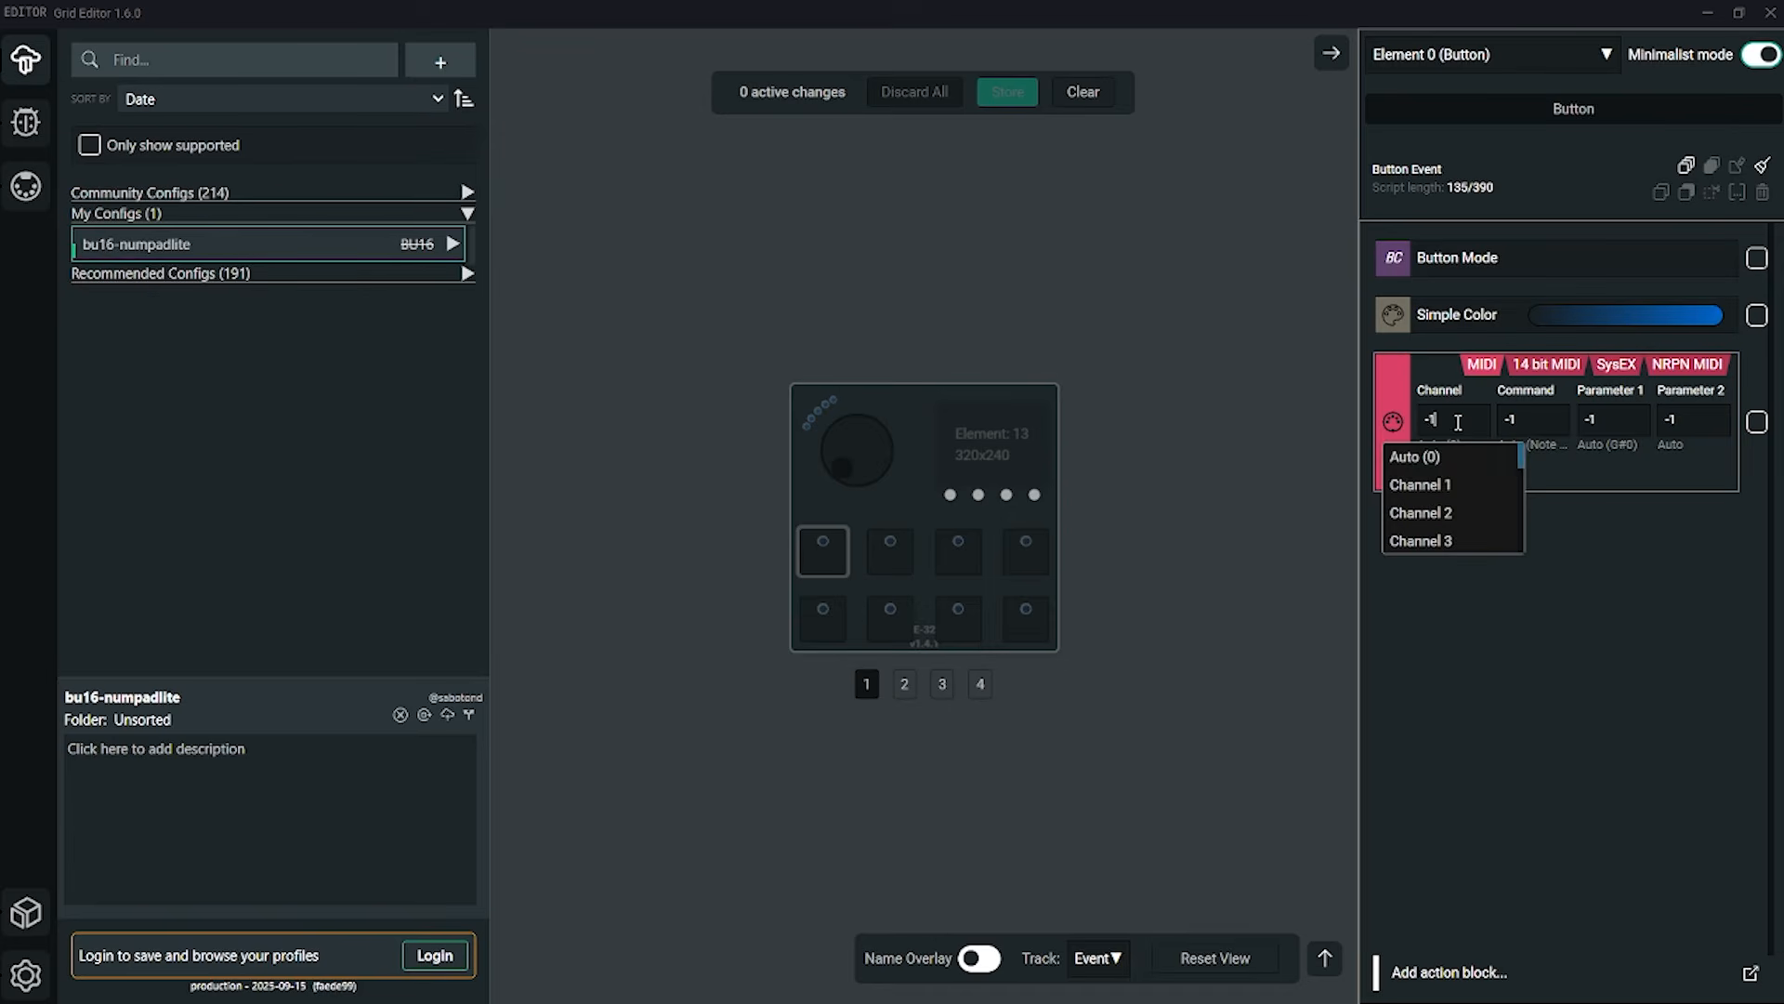
{"action": "left_click", "coordinate": [1552, 560]}
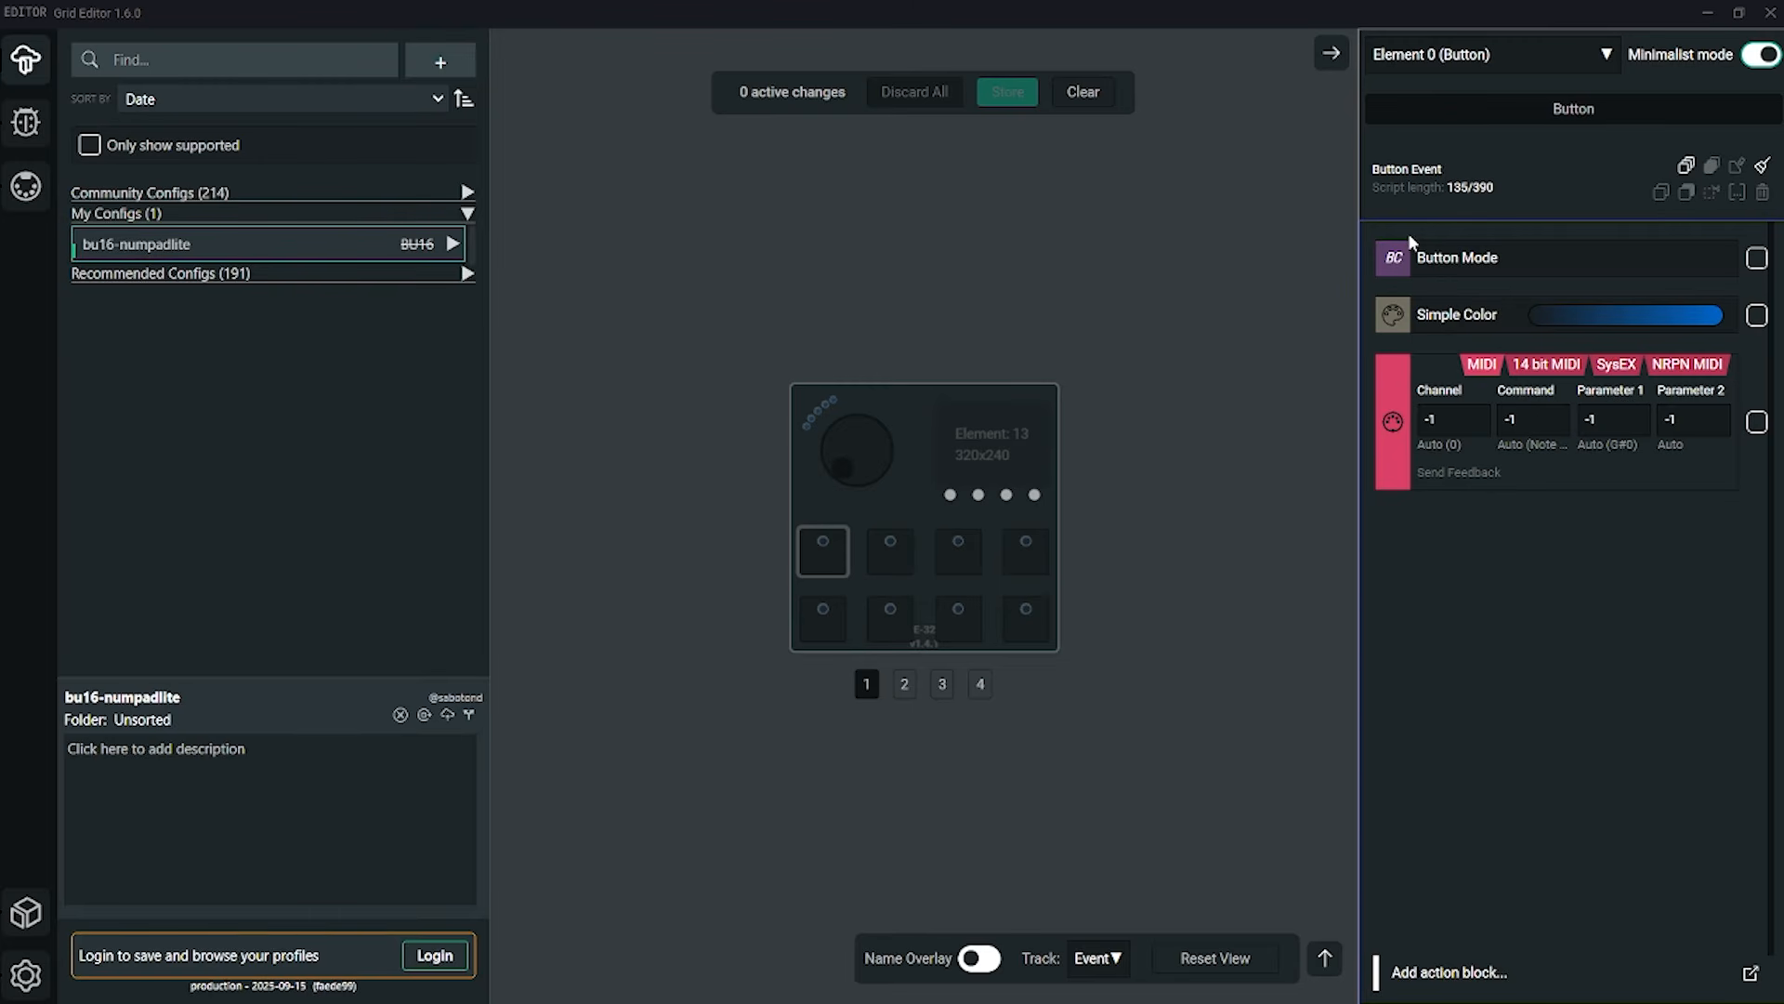
{"action": "left_click", "coordinate": [1400, 446]}
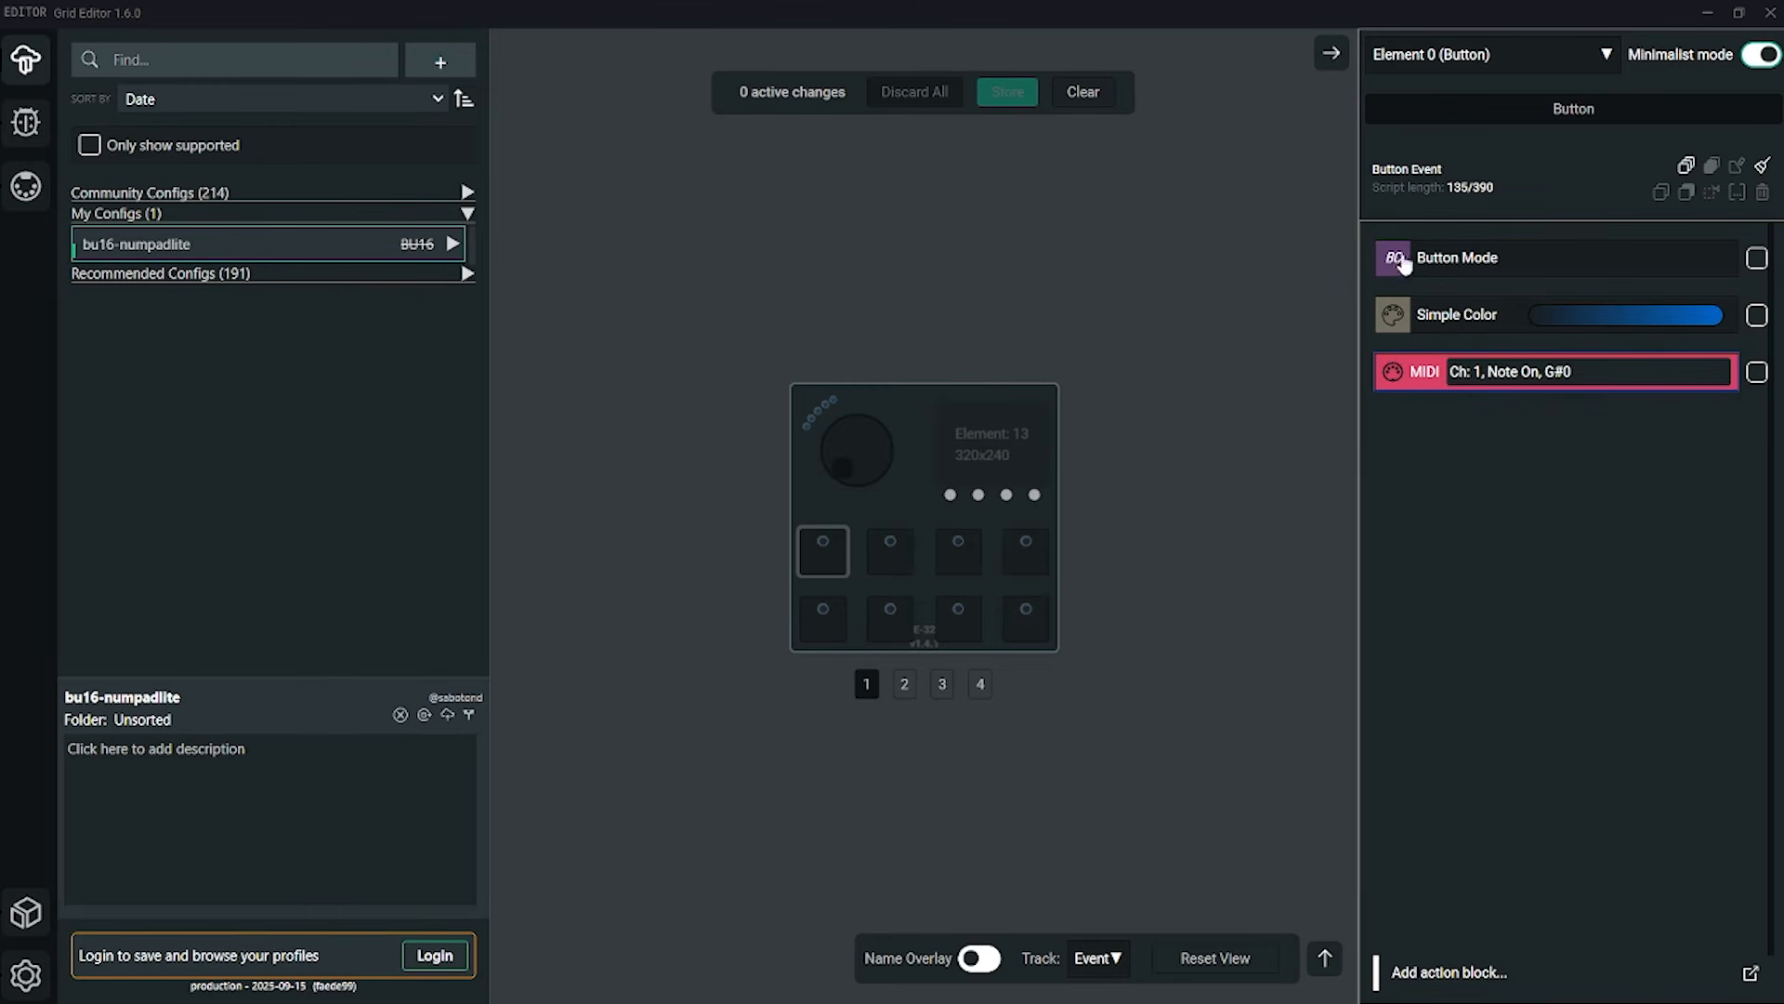
Browse the action blocks that can be added in Minimalist mode.
{"action": "left_click", "coordinate": [1438, 975]}
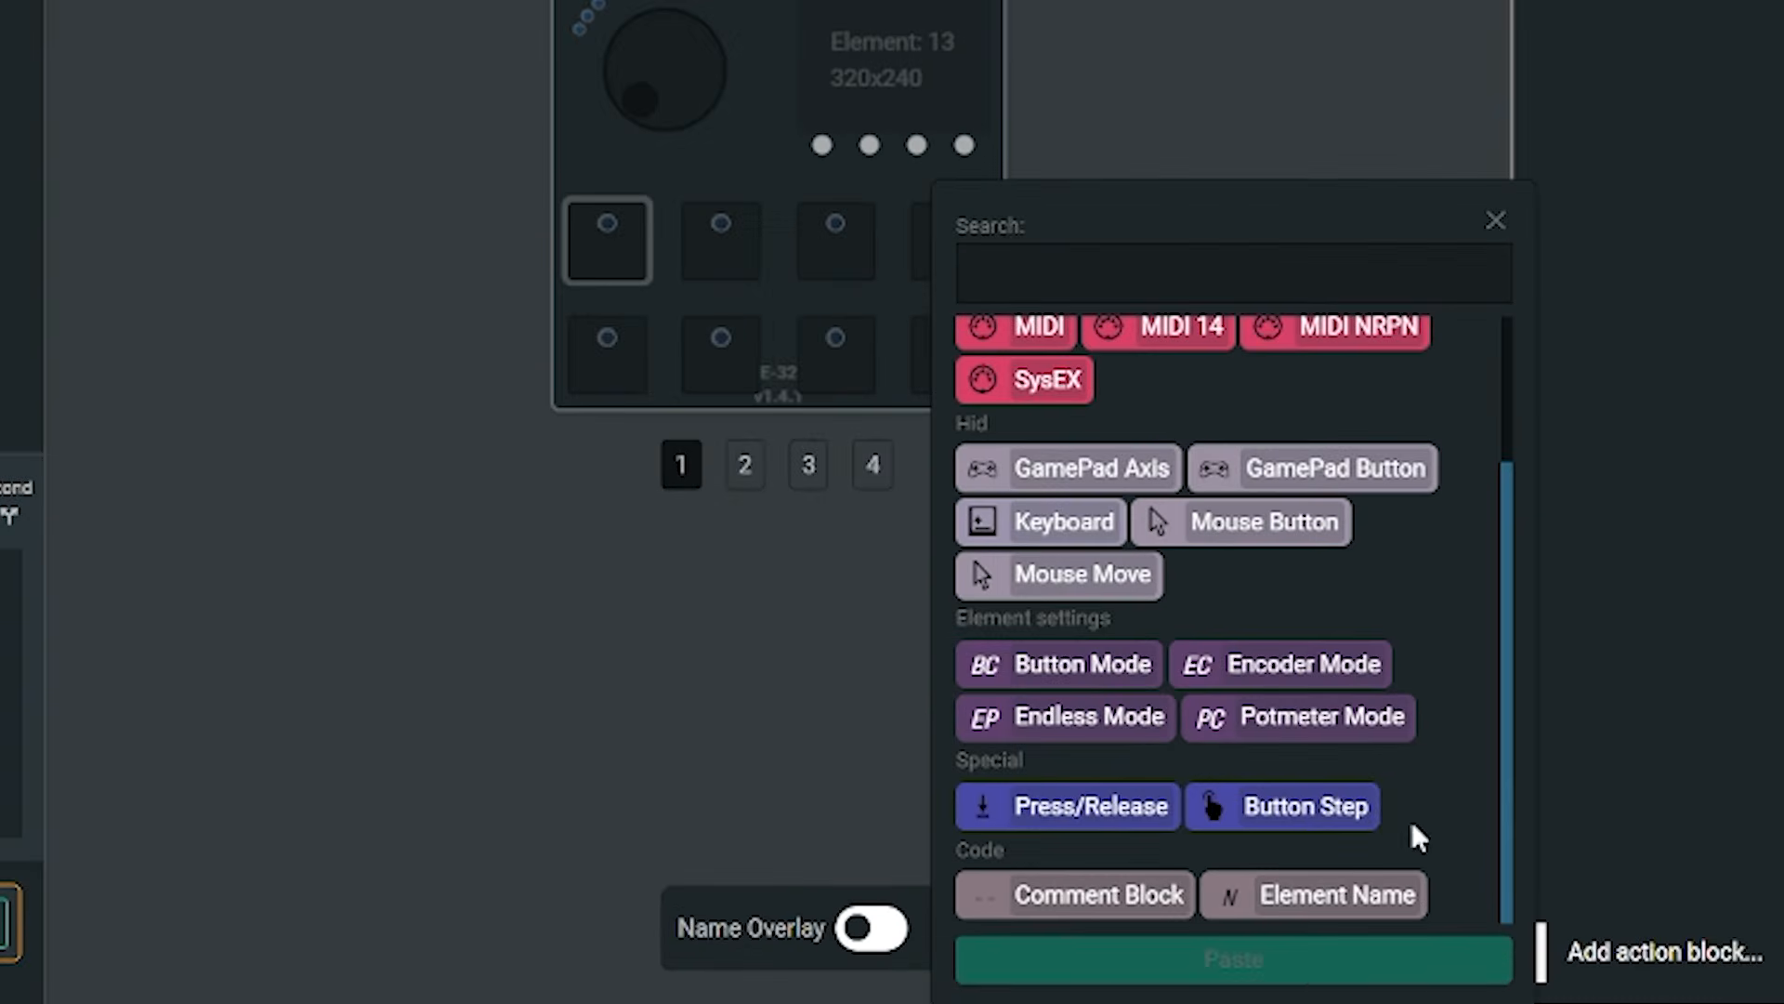
{"action": "scroll", "coordinate": [1415, 818], "scroll_direction": "up", "scroll_amount": 3}
{"action": "scroll", "coordinate": [1431, 557], "scroll_direction": "down", "scroll_amount": 2}
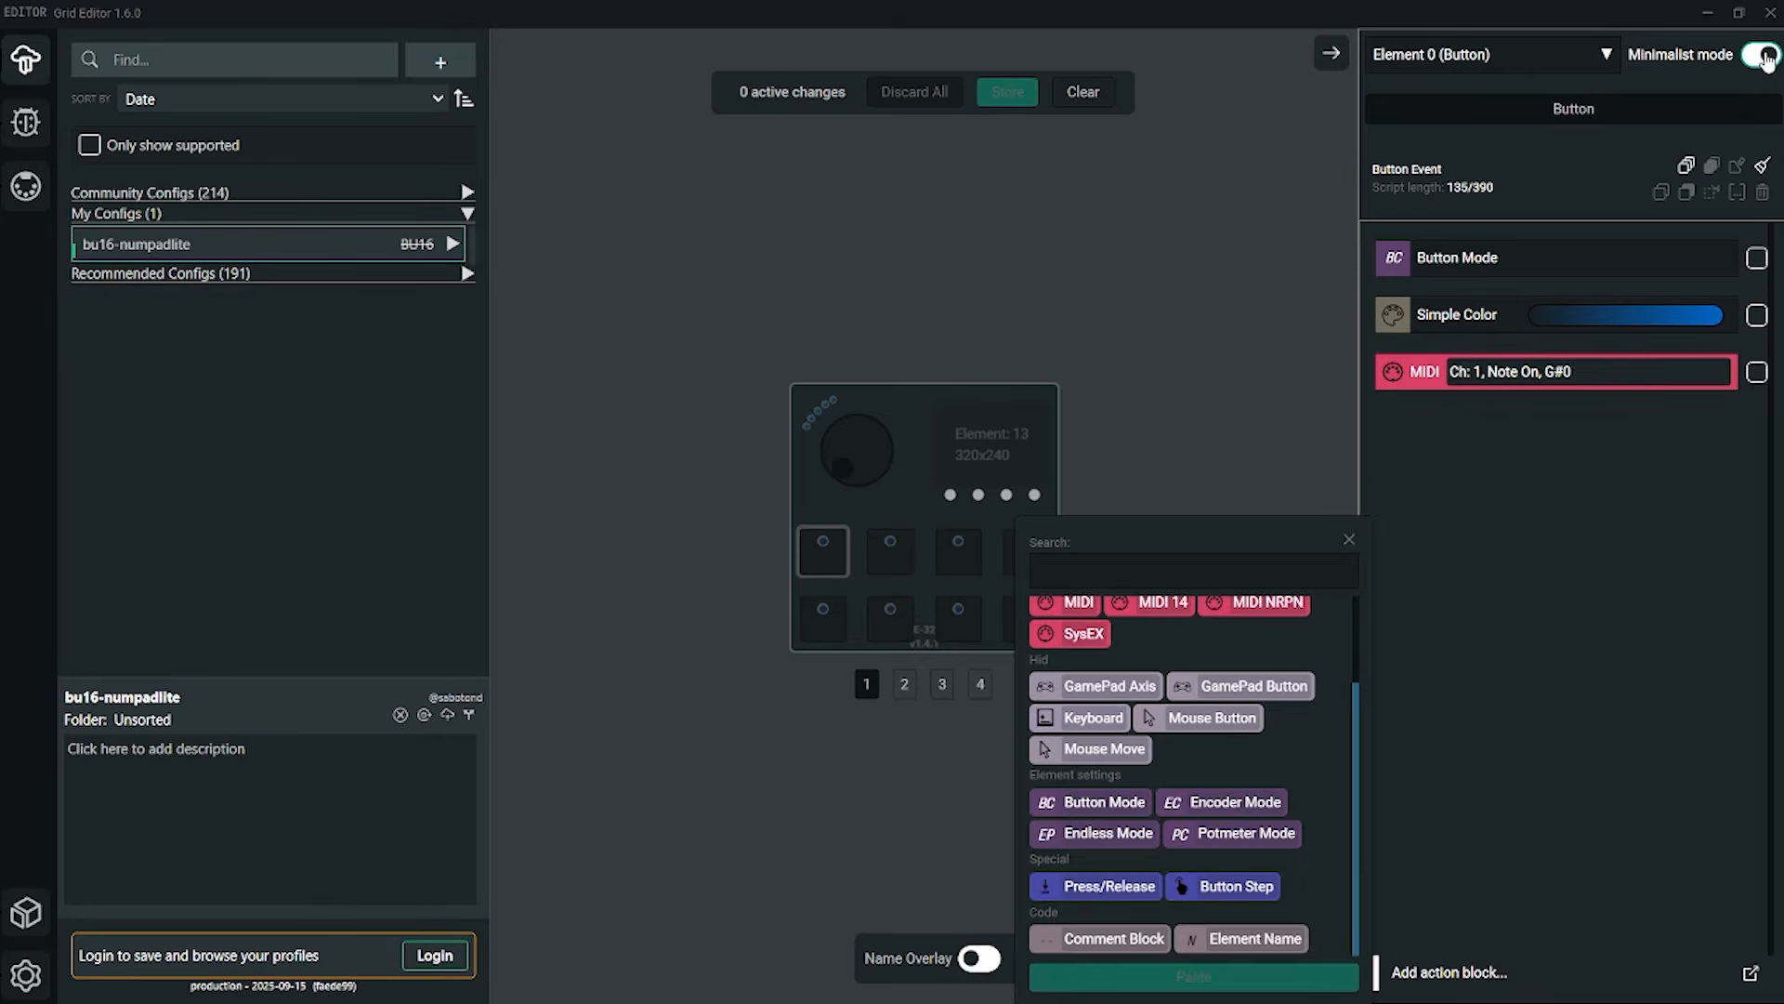
Turn off Minimalist mode and browse the full list of action blocks, from Function to Timer.
{"action": "left_click", "coordinate": [1763, 57]}
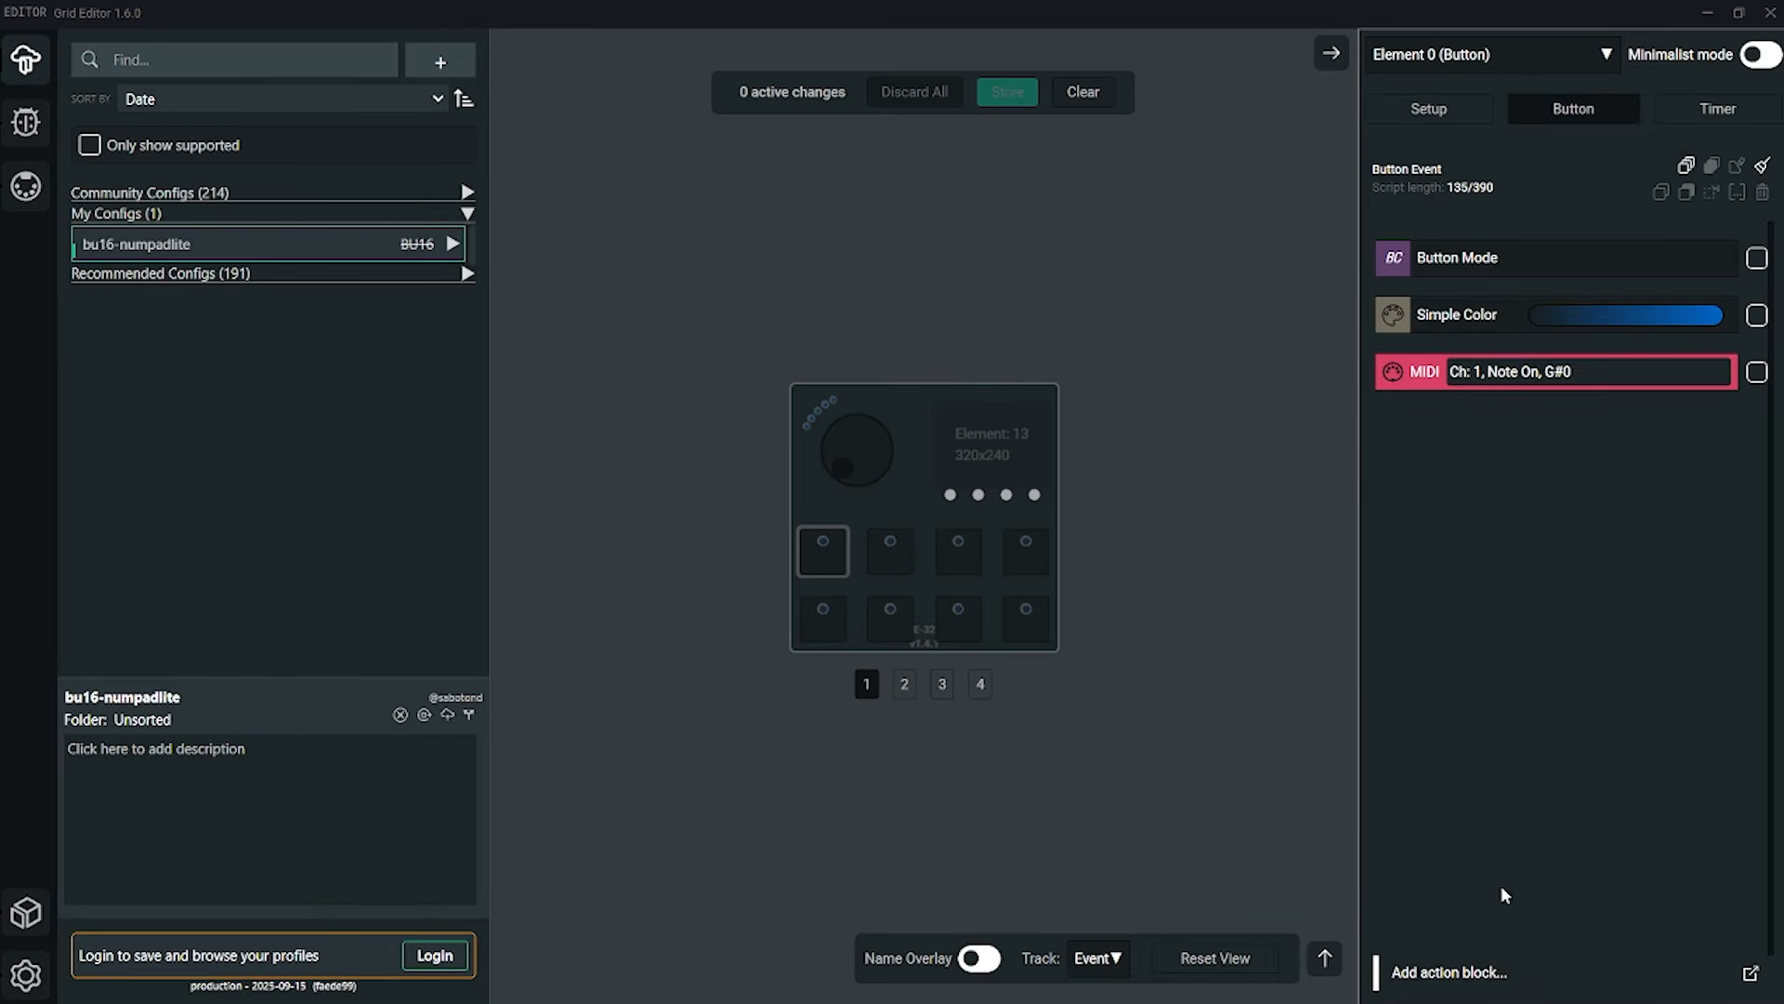
{"action": "left_click", "coordinate": [1451, 971]}
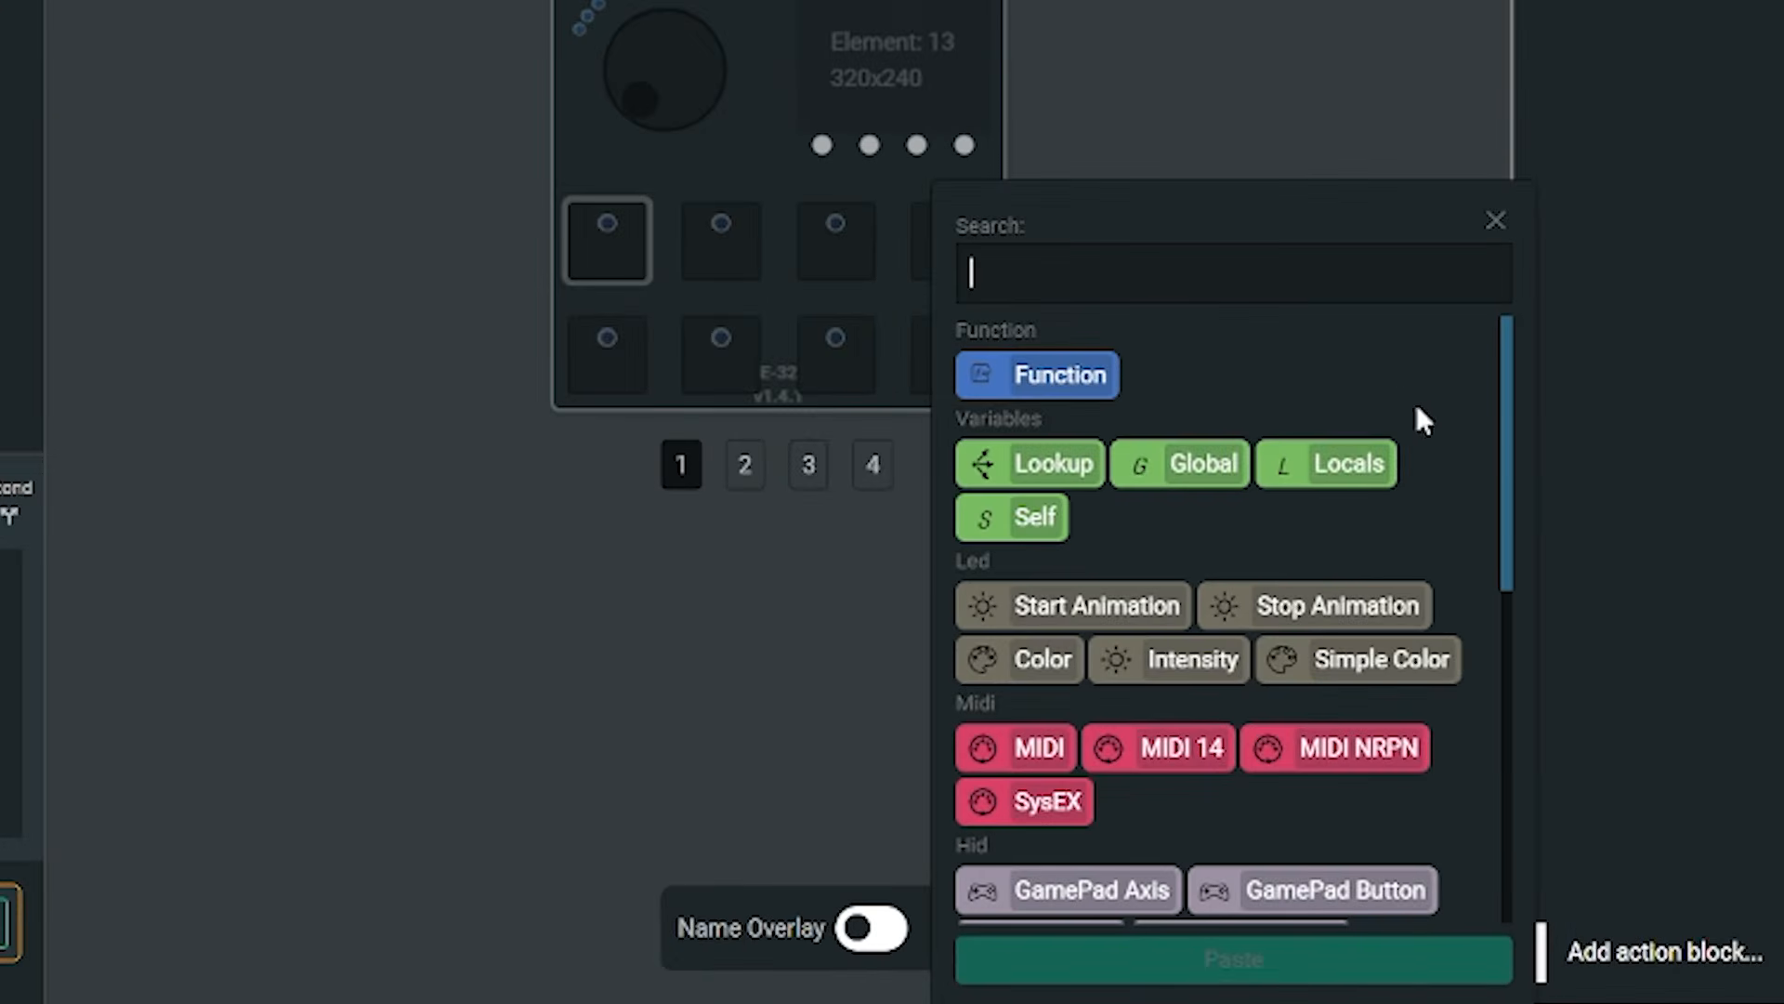
{"action": "scroll", "coordinate": [1419, 411], "scroll_direction": "down", "scroll_amount": 4}
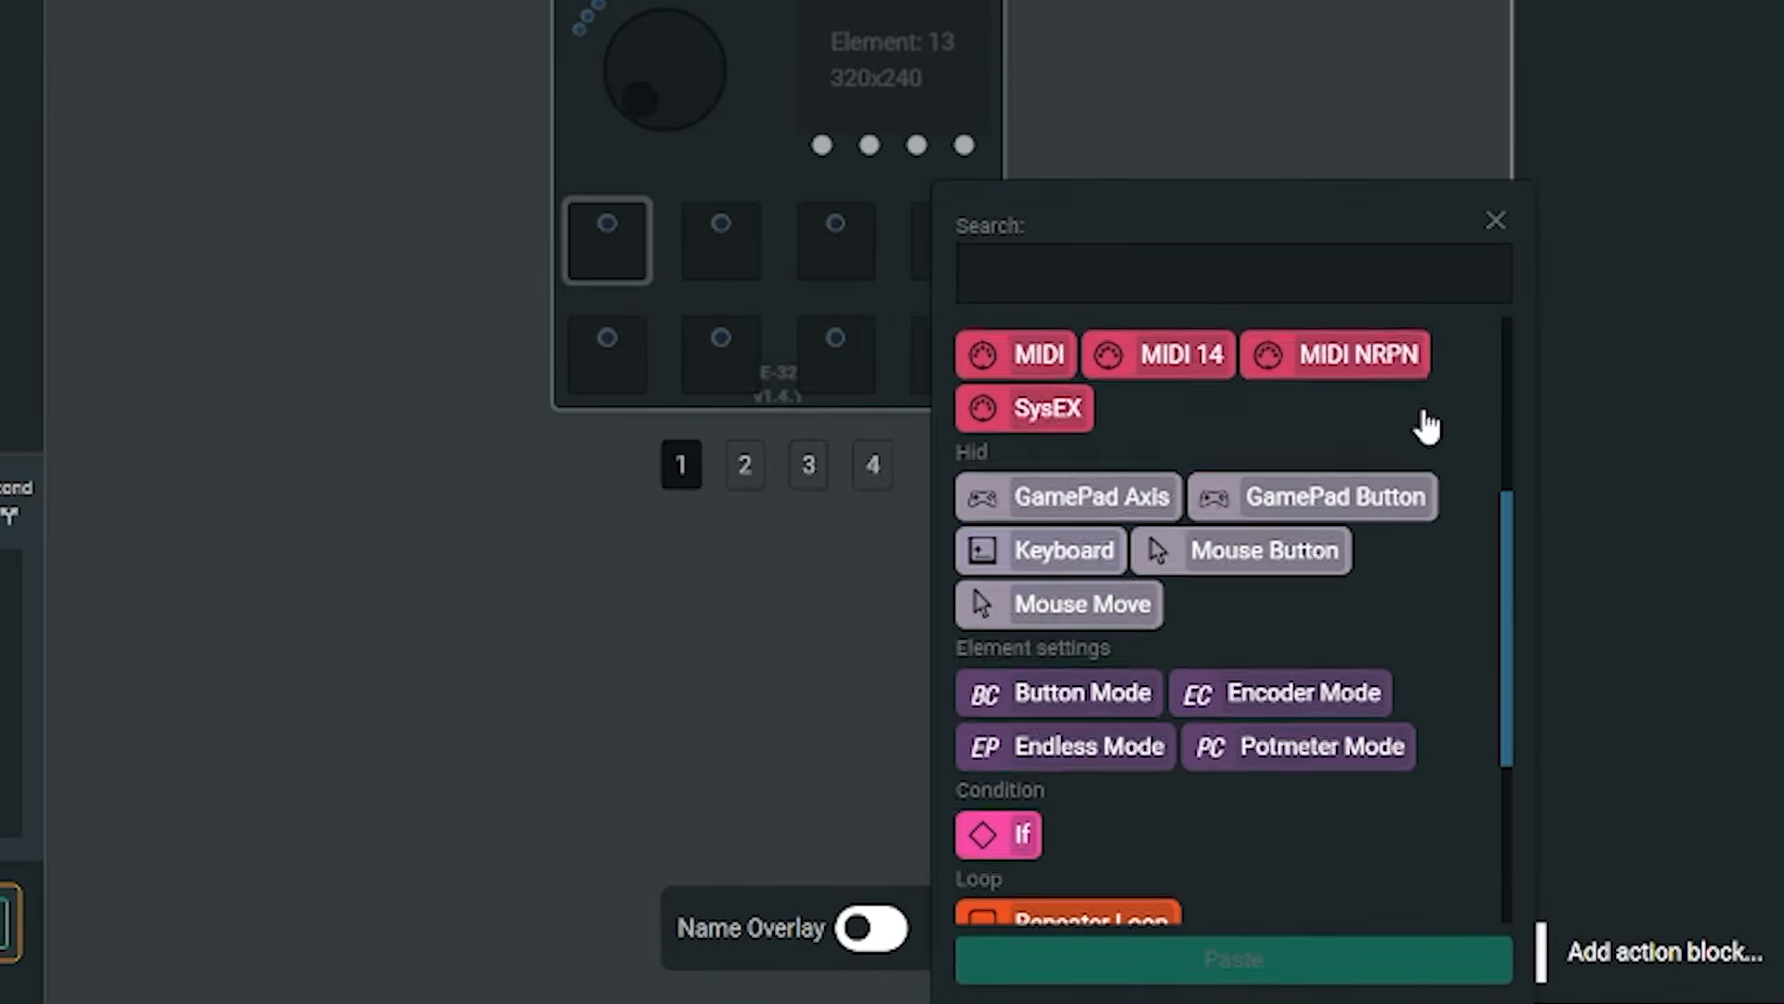
{"action": "scroll", "coordinate": [1455, 409], "scroll_direction": "down", "scroll_amount": 4}
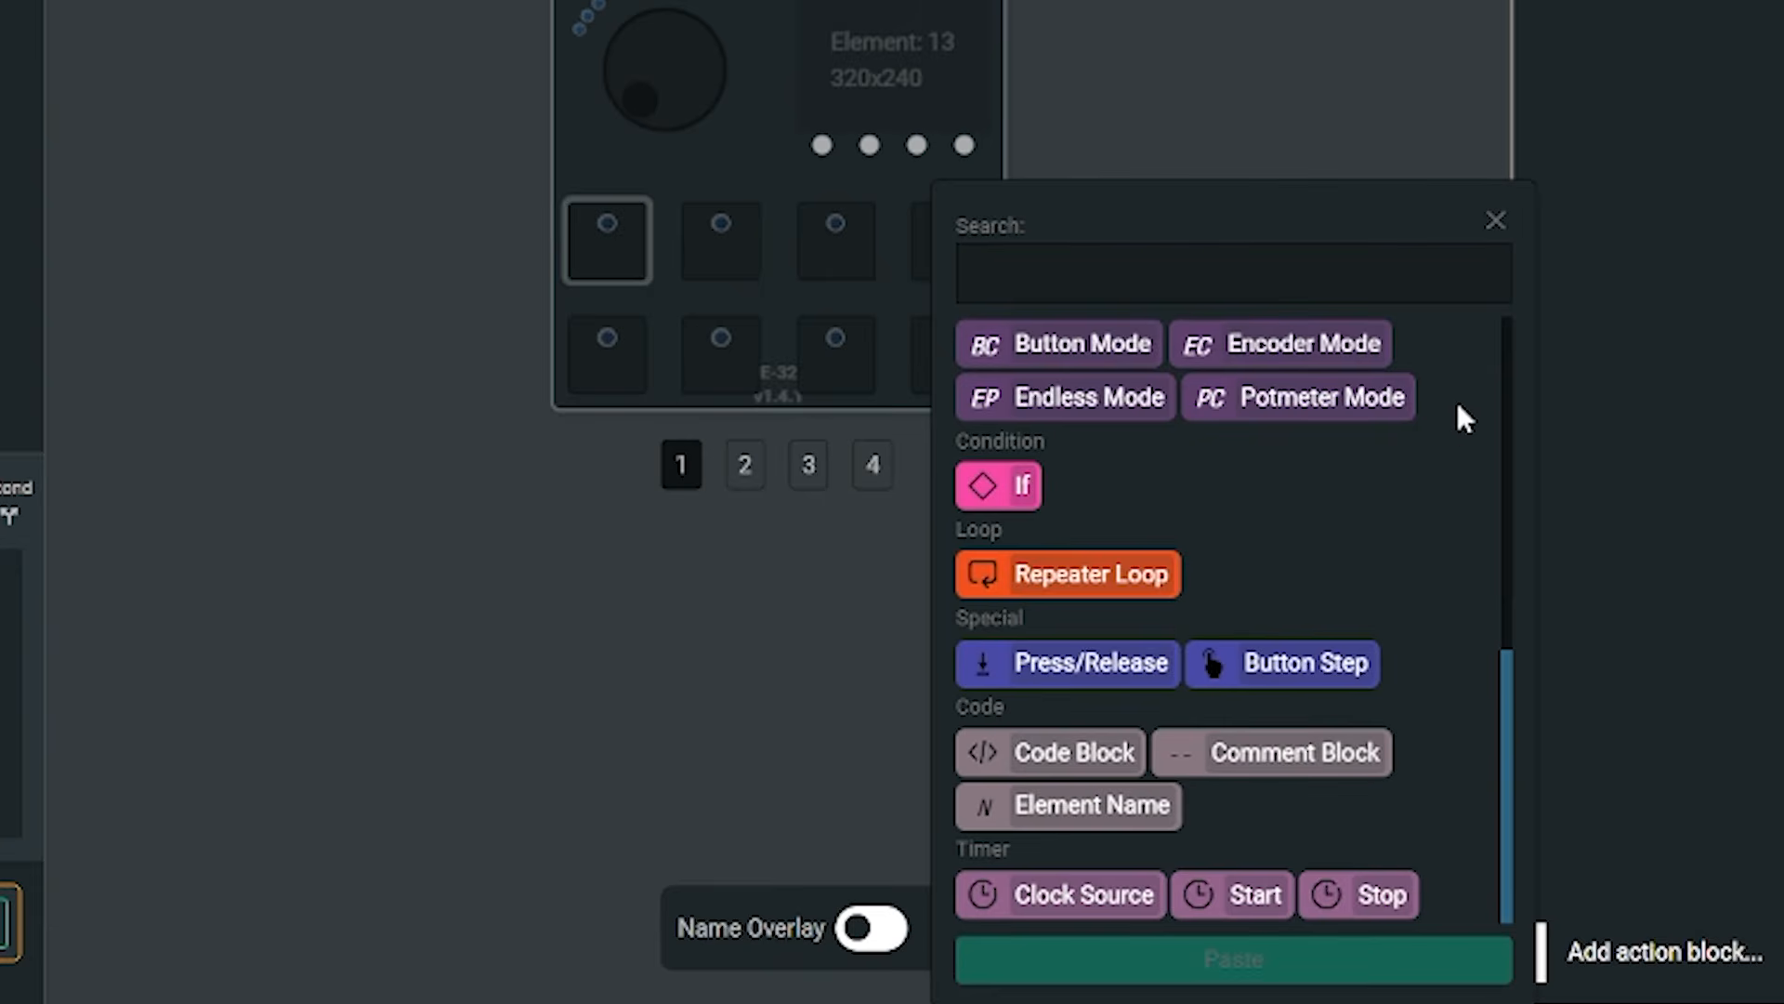
{"action": "scroll", "coordinate": [1457, 407], "scroll_direction": "up", "scroll_amount": 8}
{"action": "scroll", "coordinate": [1461, 418], "scroll_direction": "down", "scroll_amount": 8}
{"action": "scroll", "coordinate": [1461, 418], "scroll_direction": "up", "scroll_amount": 8}
{"action": "scroll", "coordinate": [1461, 418], "scroll_direction": "down", "scroll_amount": 8}
{"action": "scroll", "coordinate": [1461, 418], "scroll_direction": "up", "scroll_amount": 5}
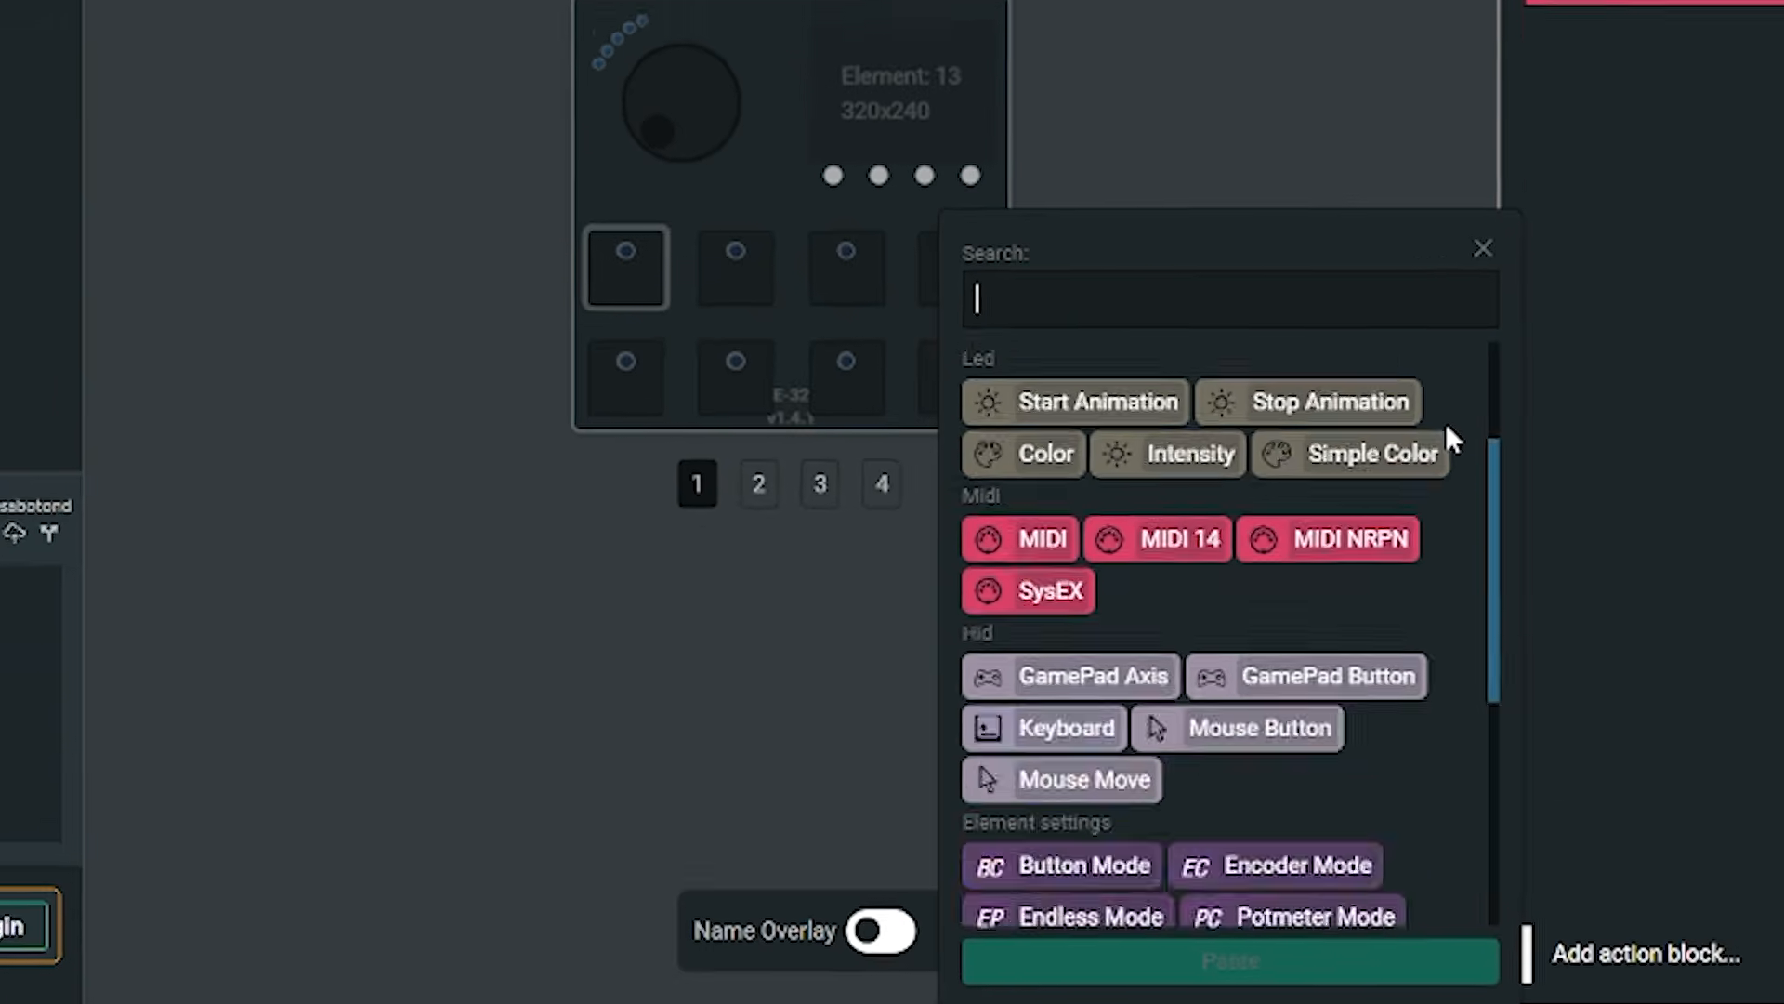
{"action": "scroll", "coordinate": [1454, 437], "scroll_direction": "up", "scroll_amount": 3}
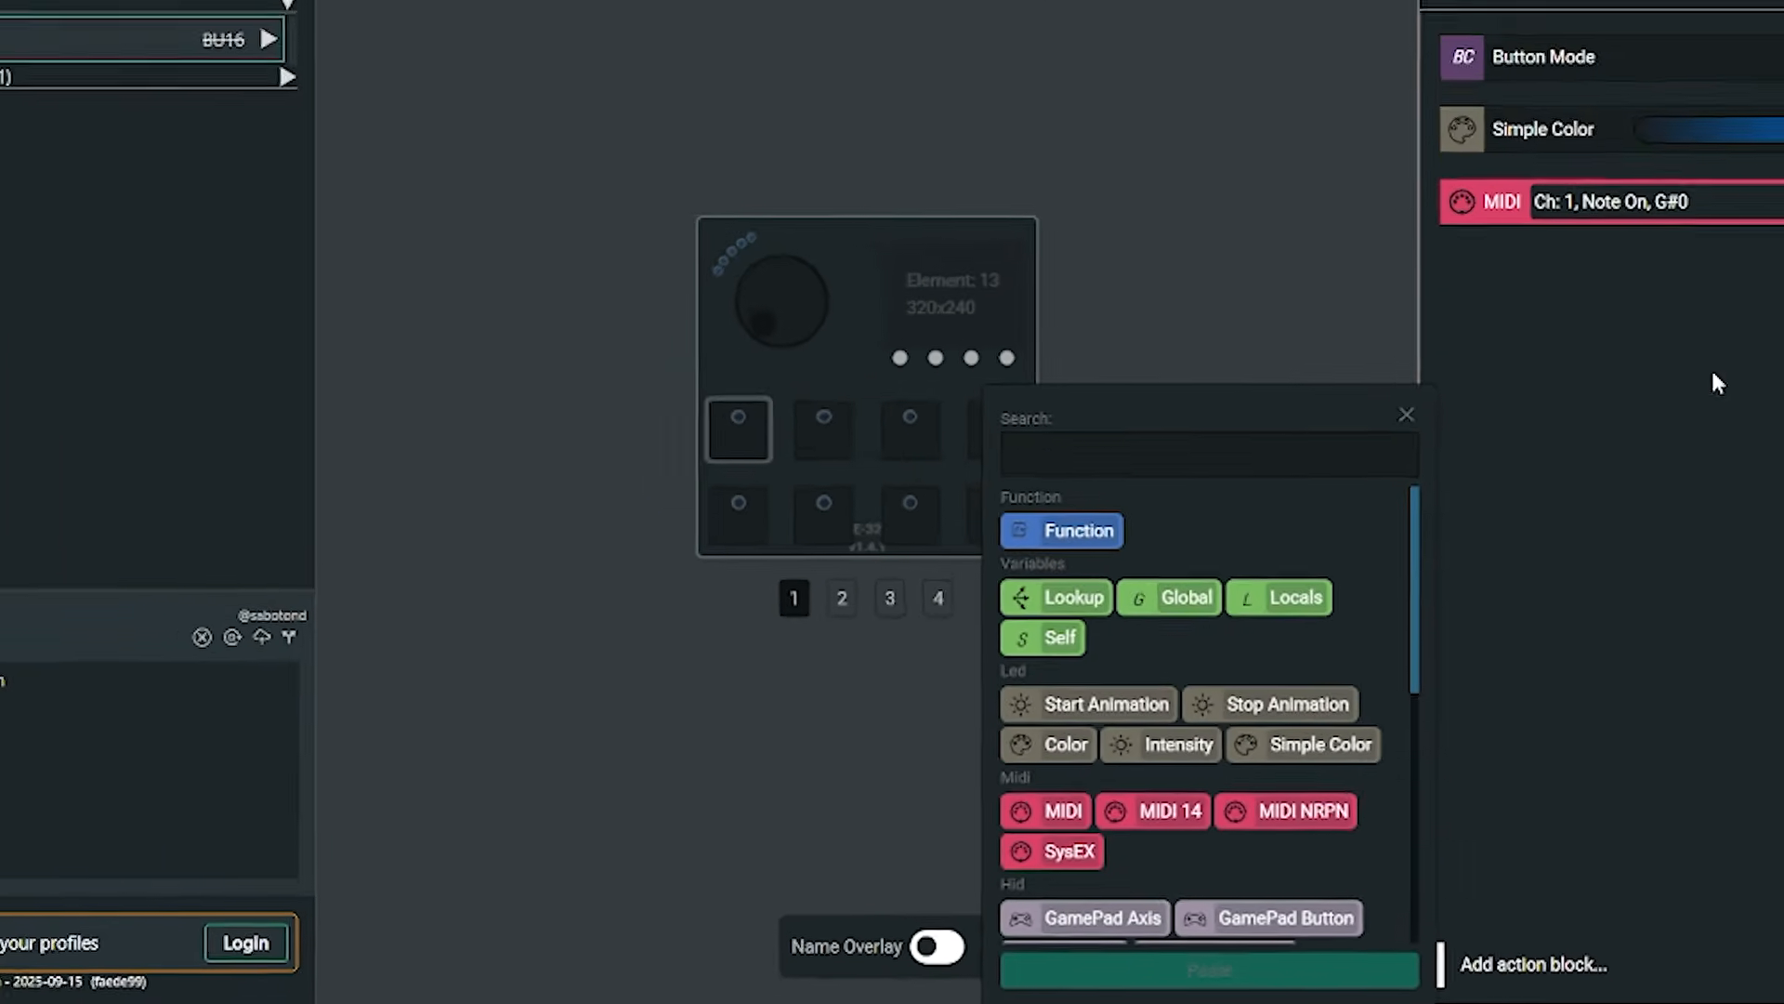
{"action": "left_click", "coordinate": [1710, 372]}
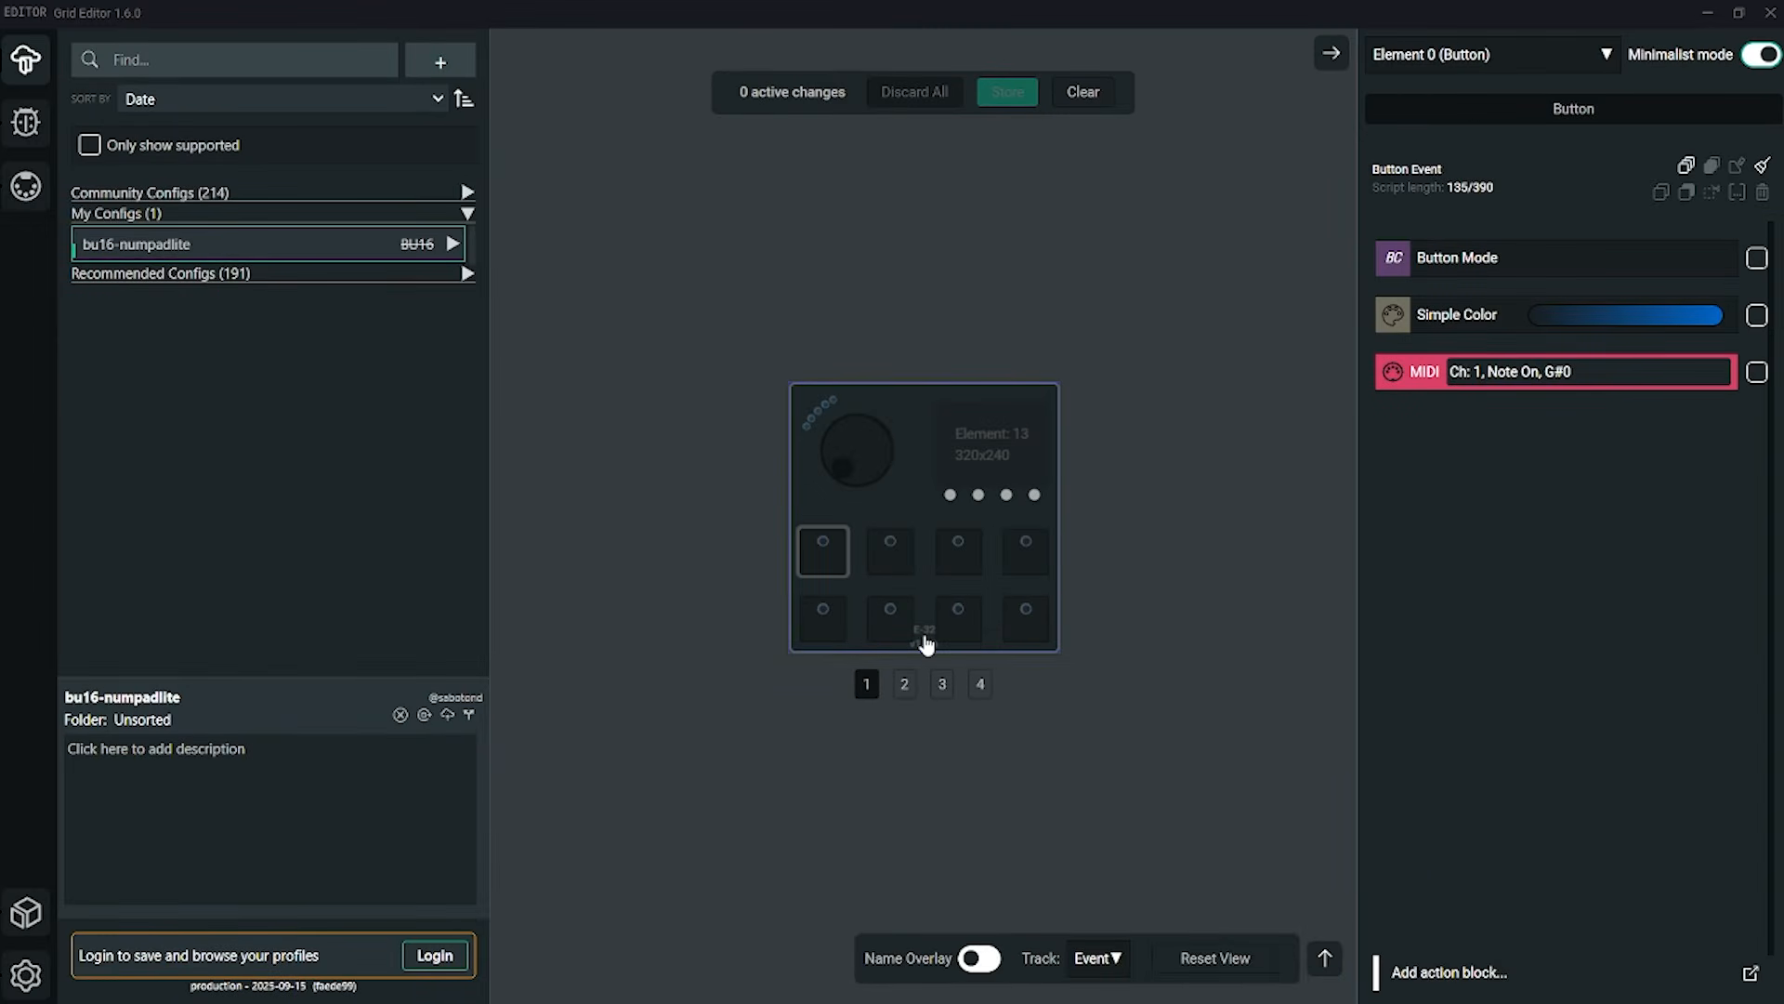
Review the element list in Minimalist mode, then turn the mode off and review the list again.
{"action": "left_click", "coordinate": [1547, 54]}
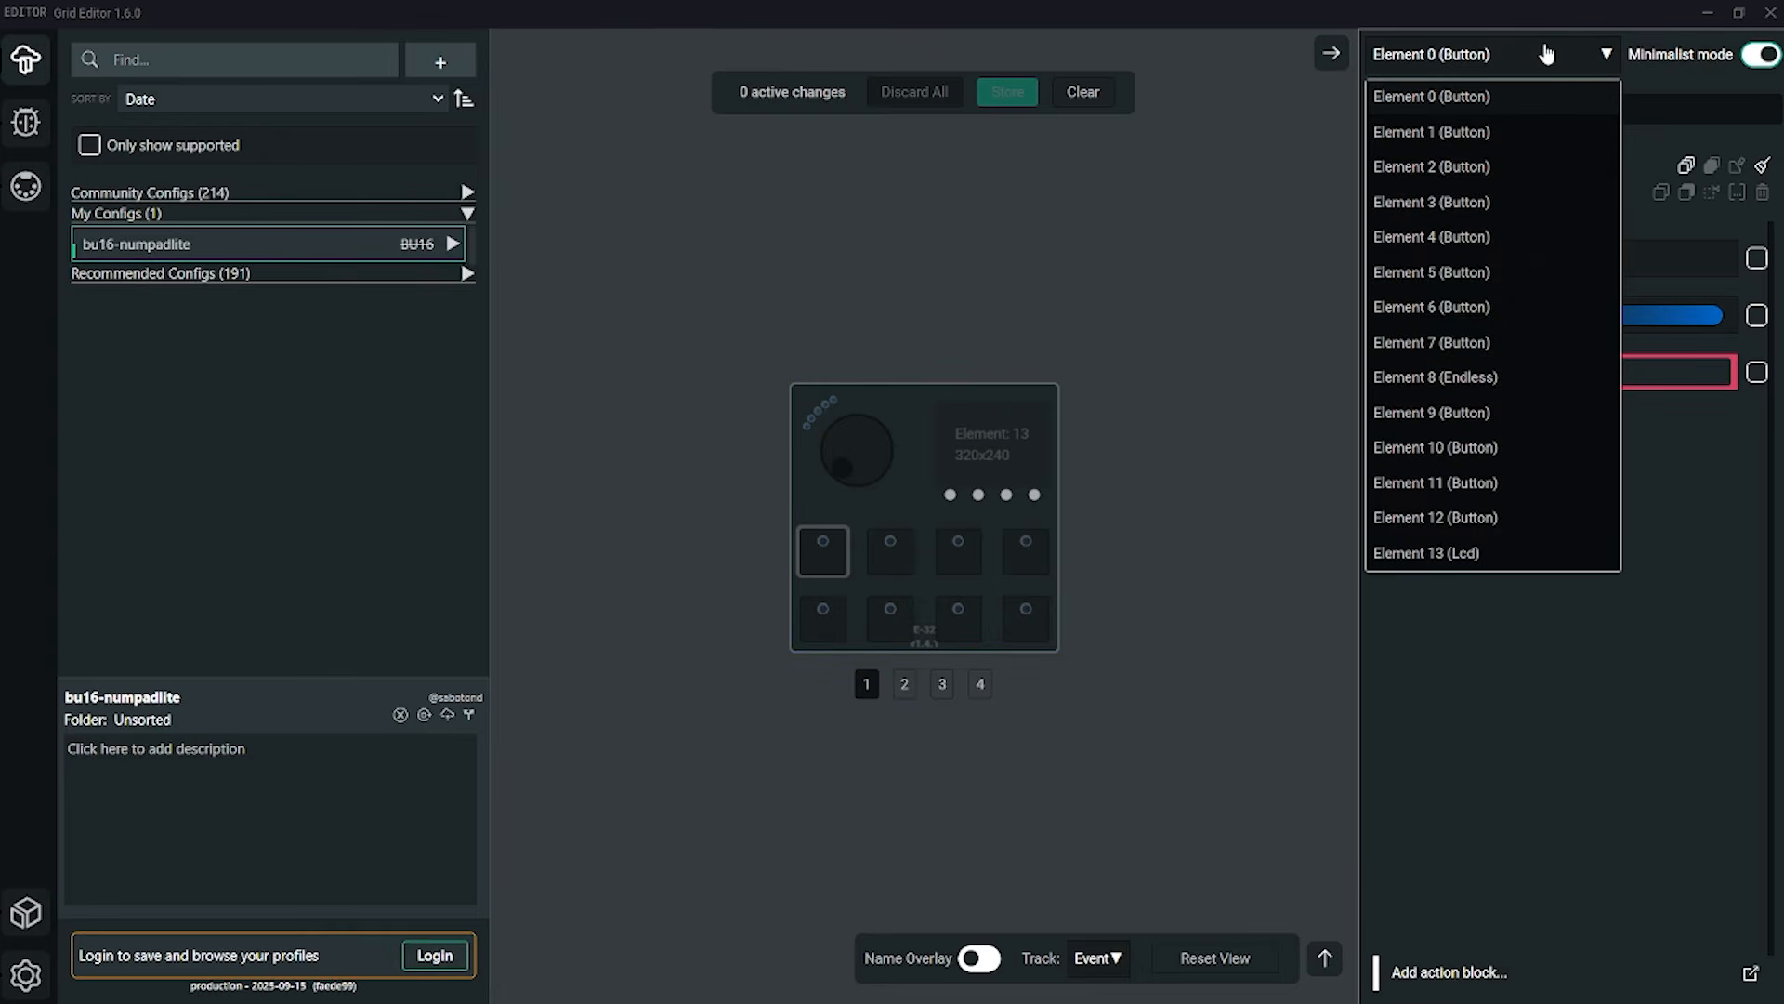
{"action": "left_click", "coordinate": [1547, 54]}
{"action": "left_click", "coordinate": [1755, 58]}
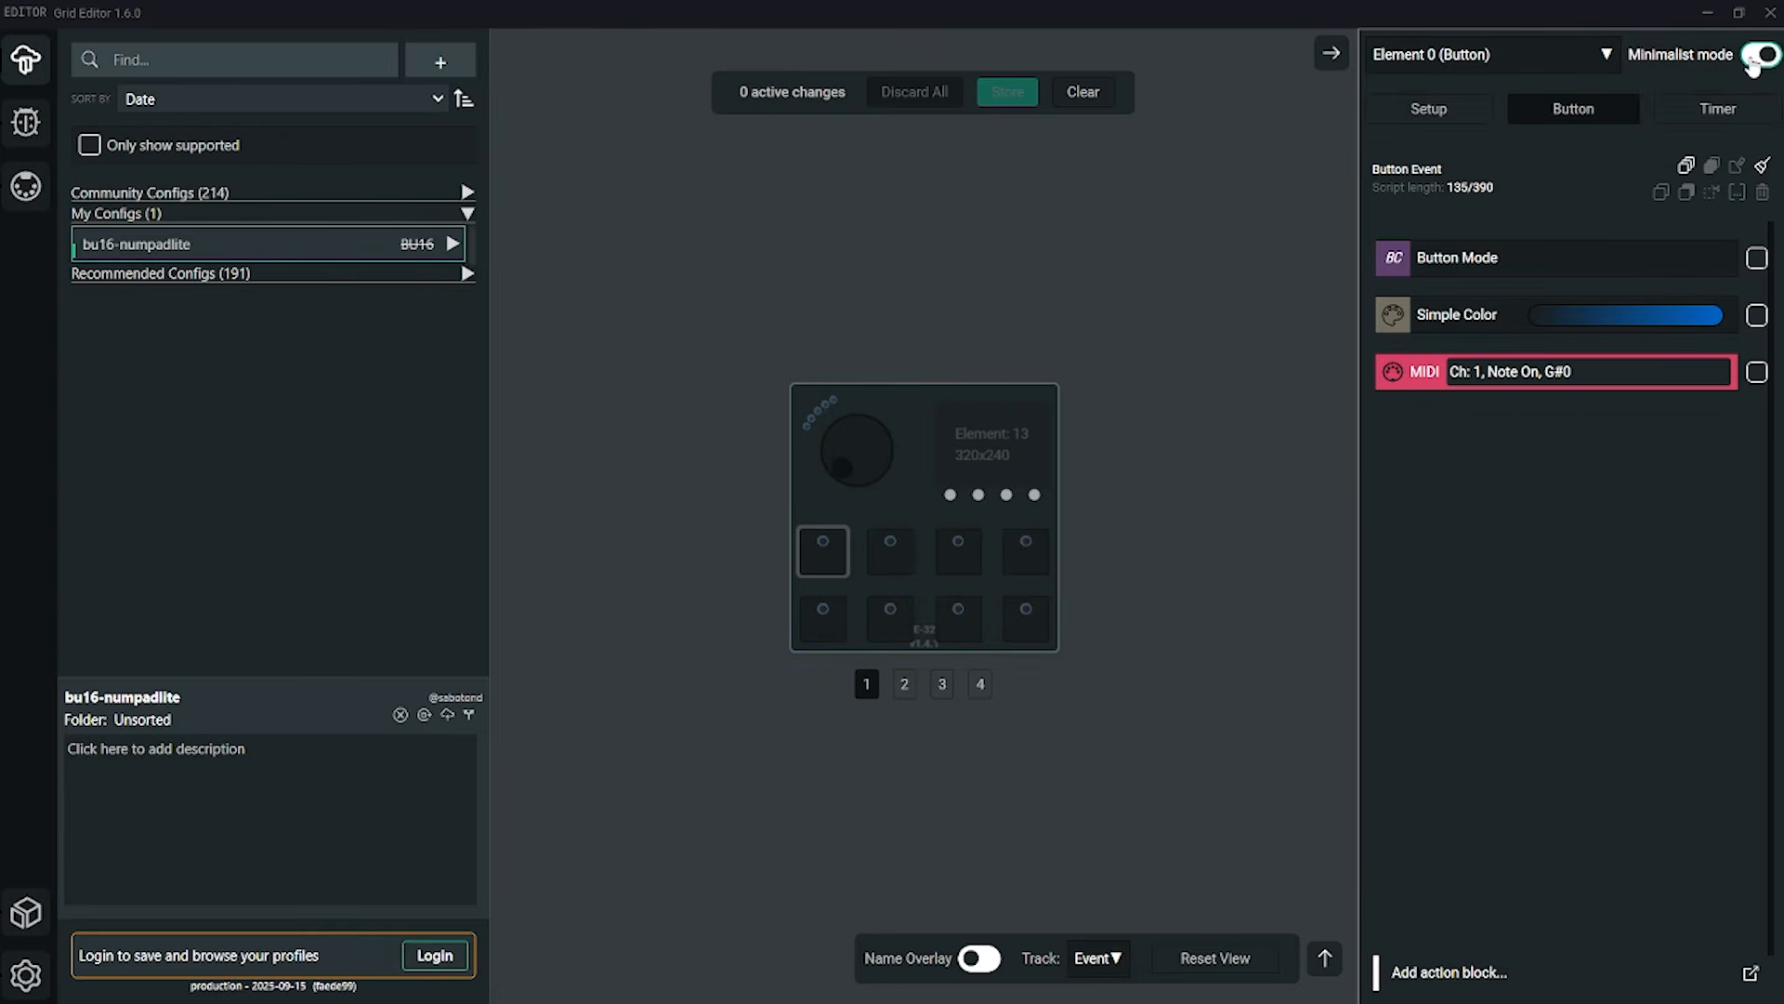
{"action": "left_click", "coordinate": [1553, 56]}
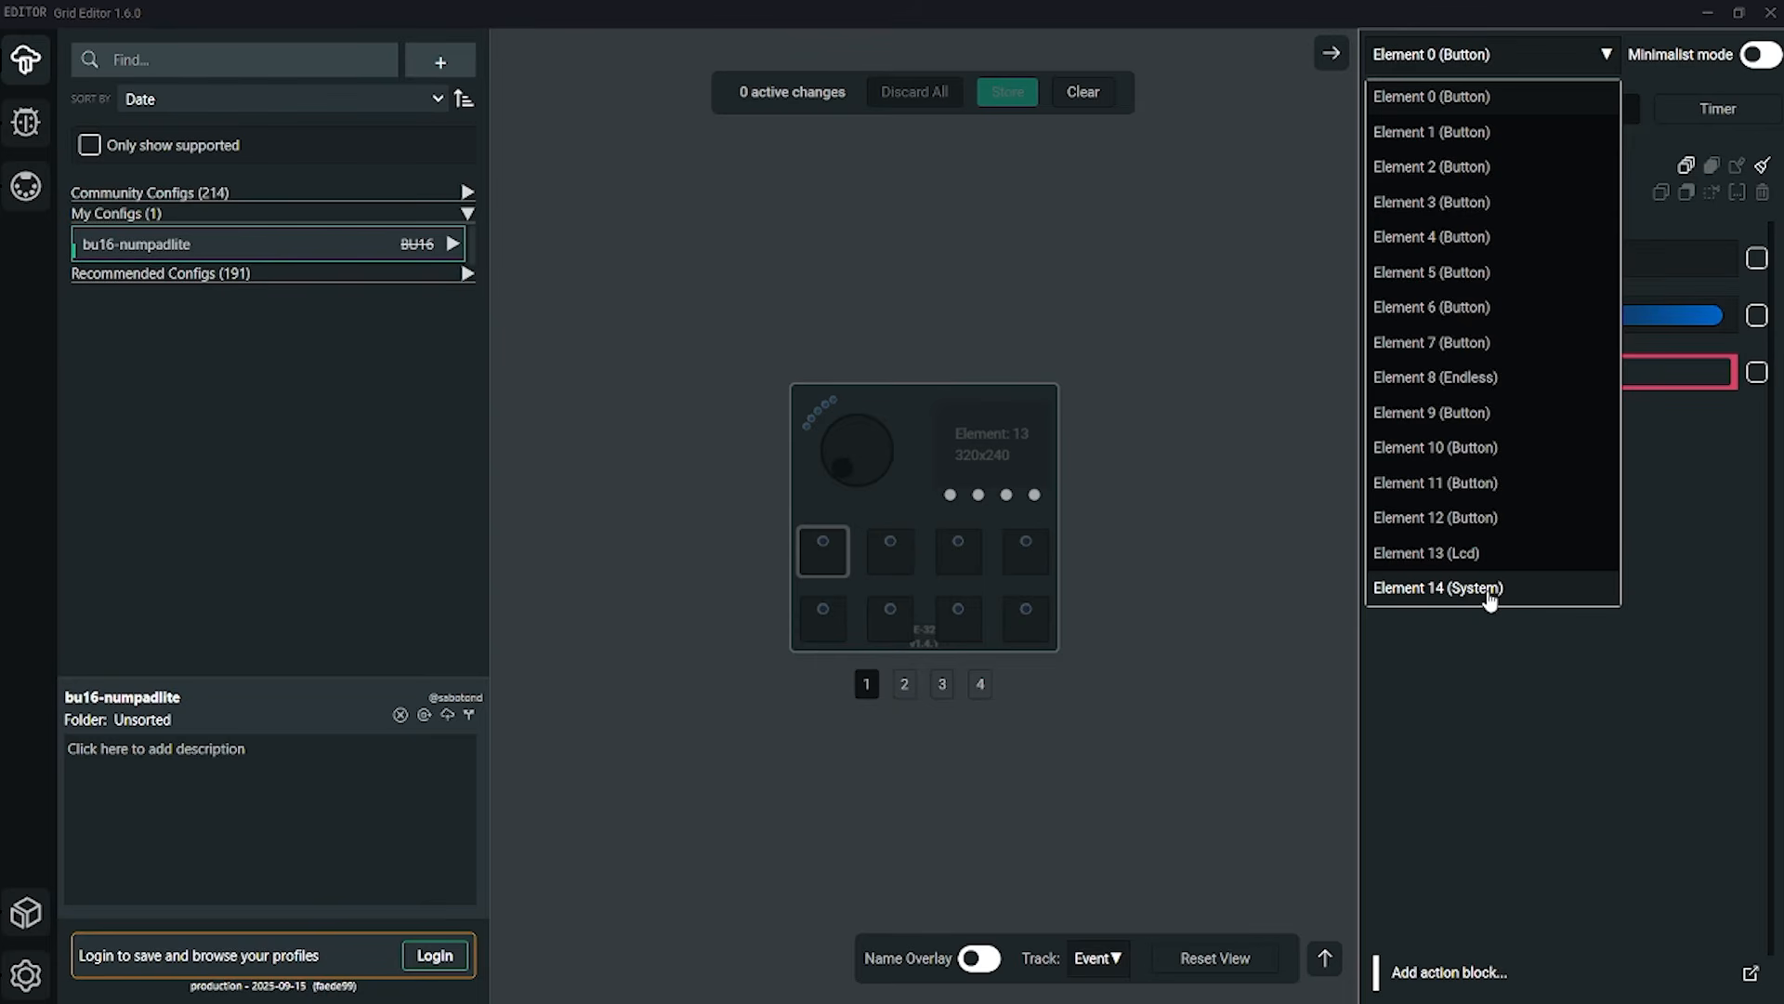
{"action": "left_click", "coordinate": [1118, 245]}
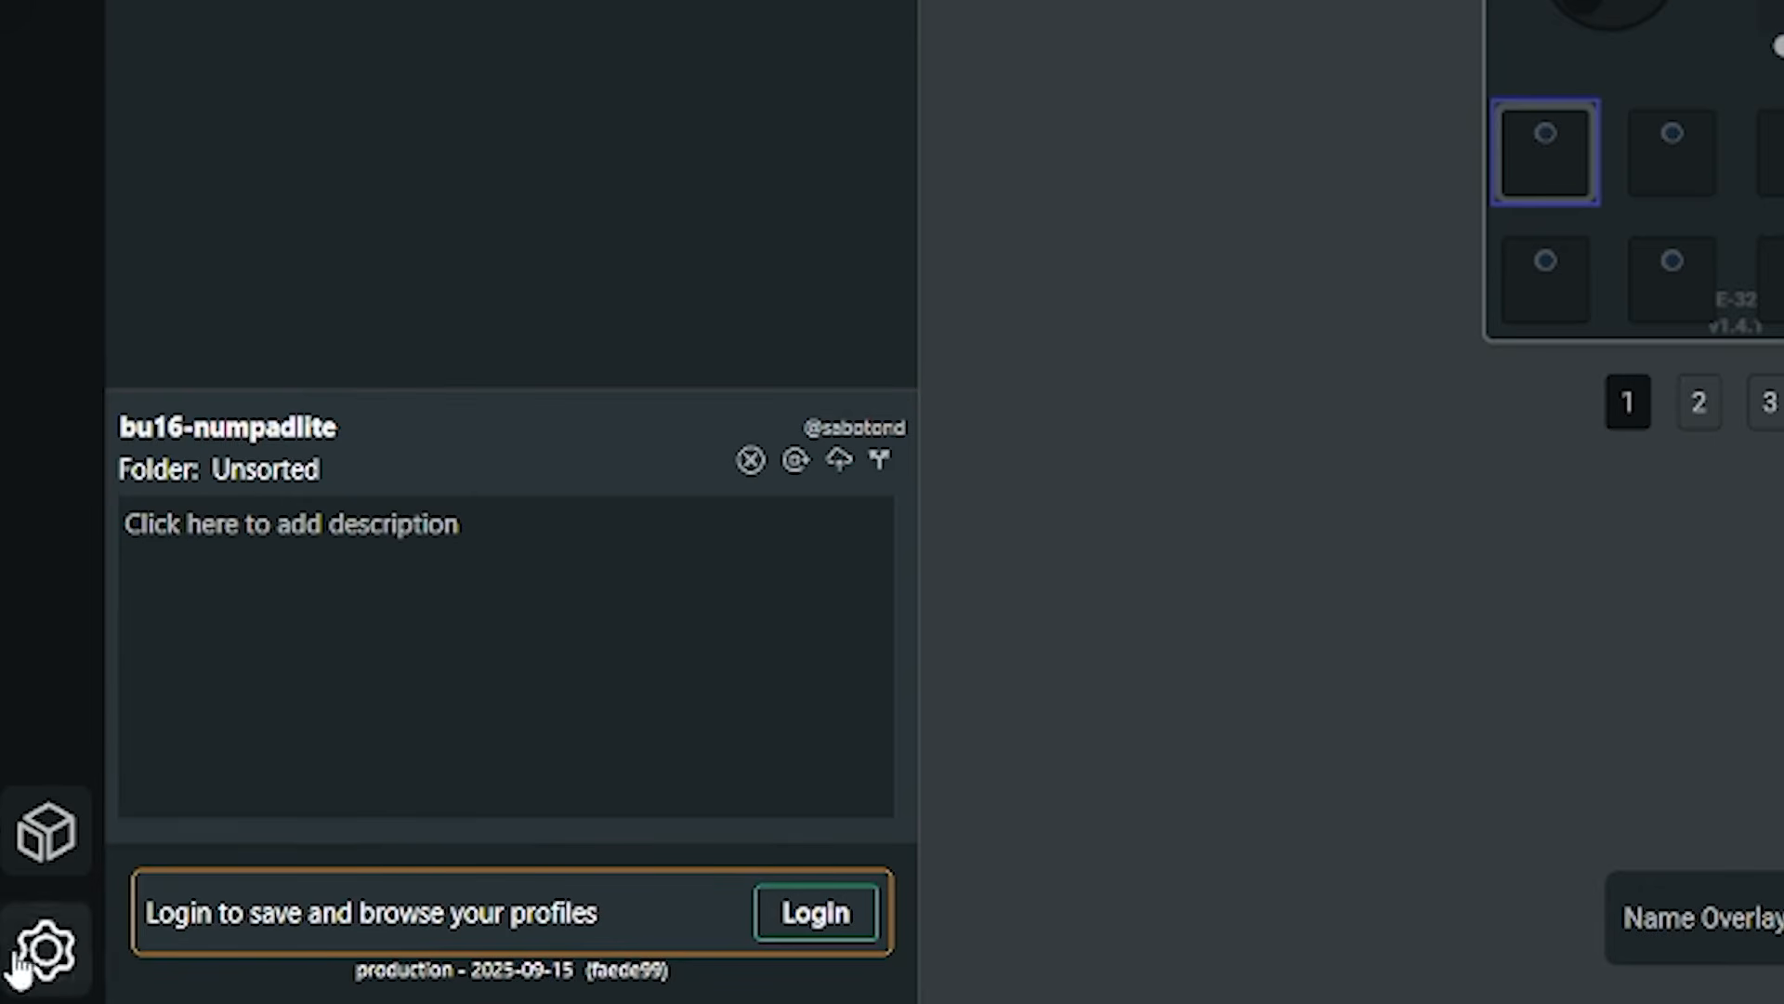
Review the installed and available packages, and open the Lightroom package's preferences.
{"action": "left_click", "coordinate": [48, 842]}
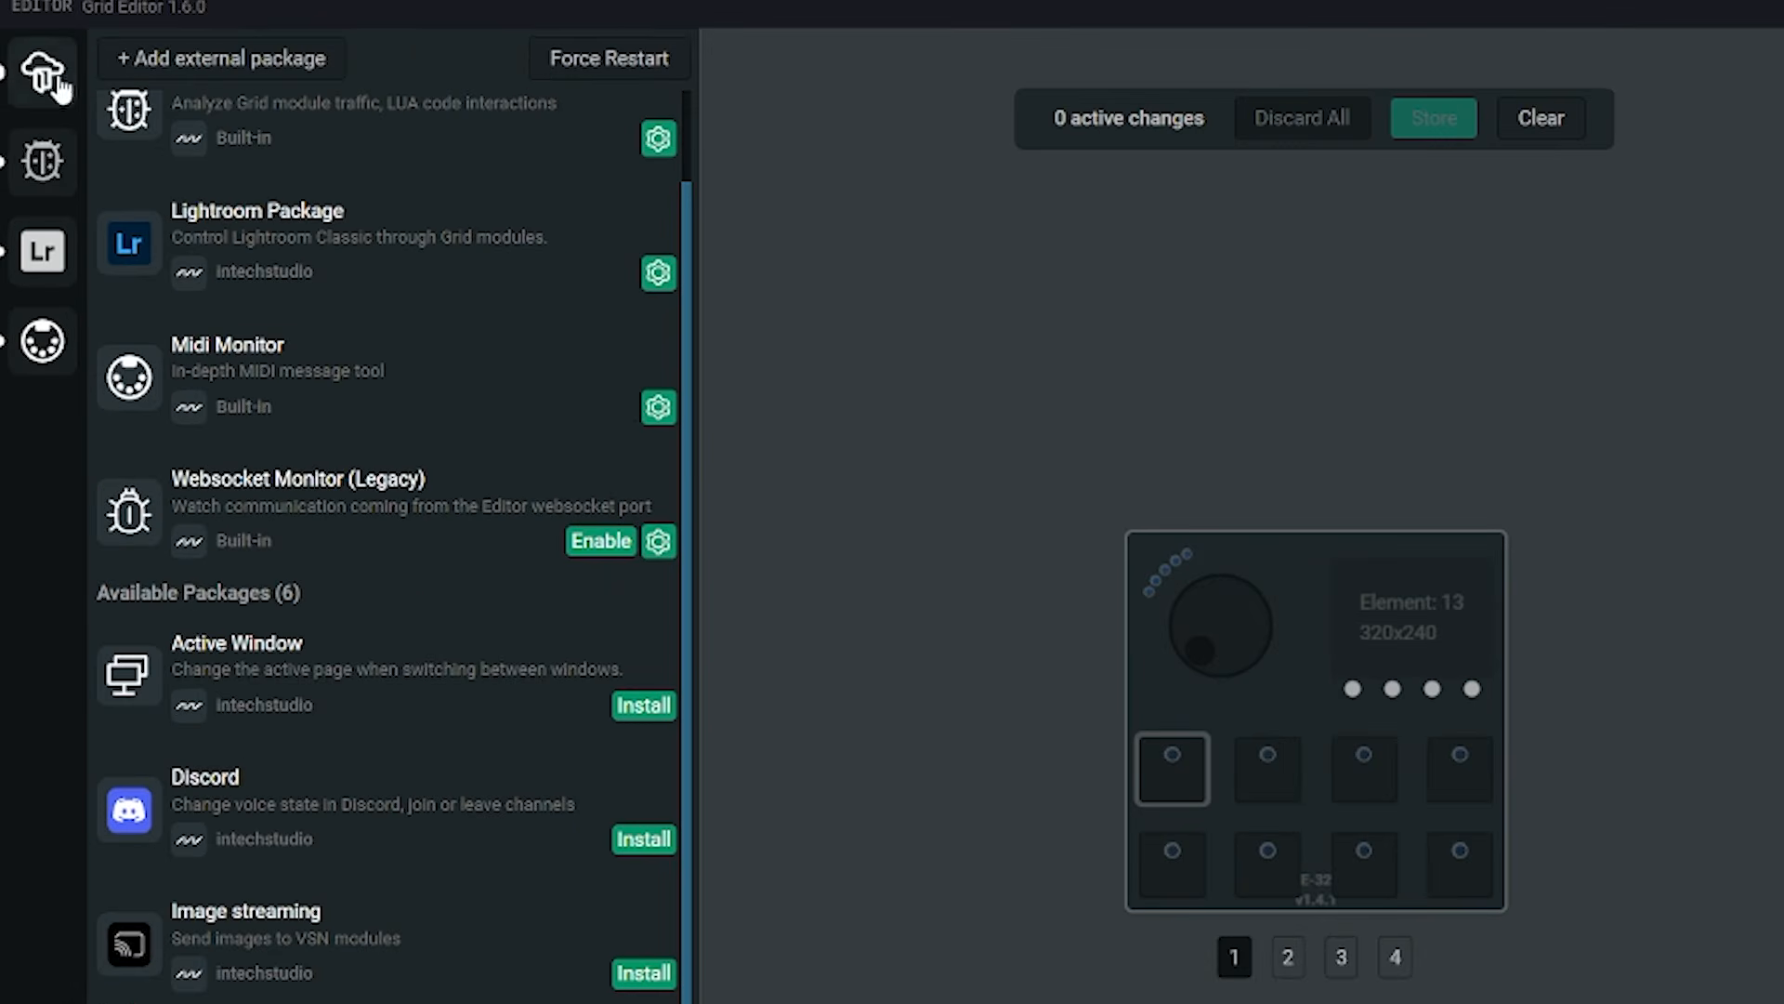
{"action": "left_click", "coordinate": [41, 263]}
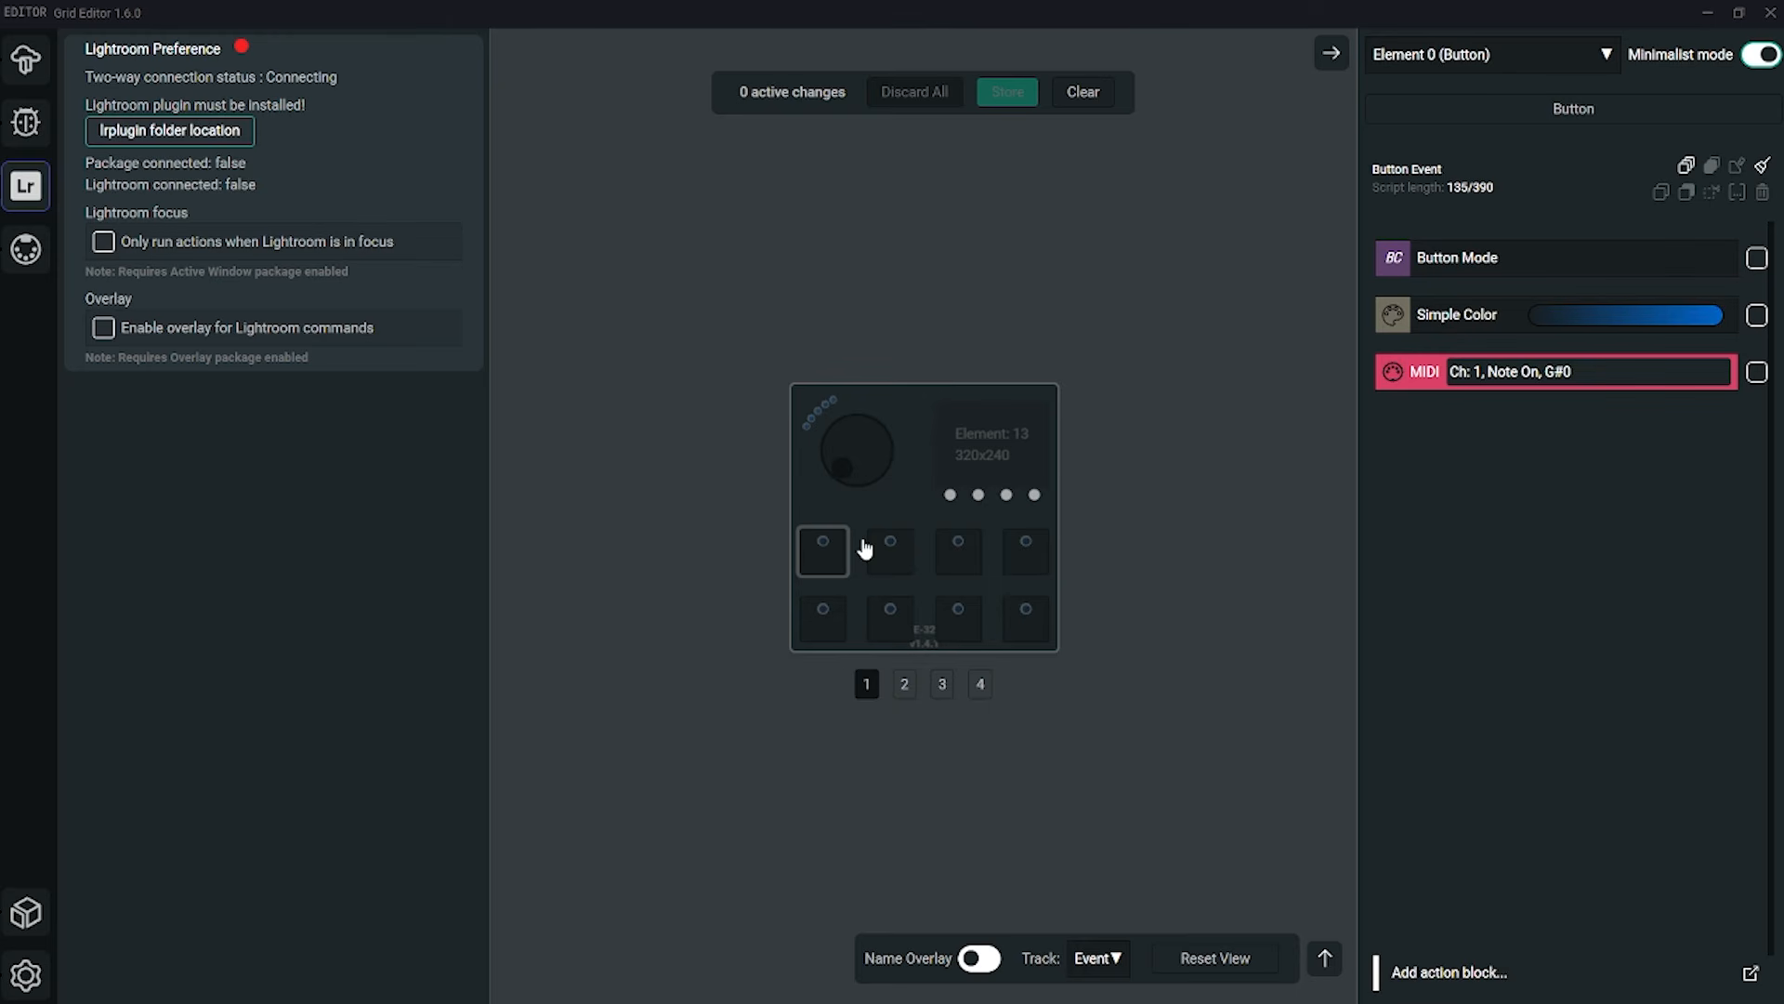
Add a Lightroom View Control block after Element 0's MIDI block and set its action to Previous Photo.
{"action": "left_click", "coordinate": [889, 552]}
{"action": "left_click", "coordinate": [827, 557]}
{"action": "left_click", "coordinate": [1411, 409]}
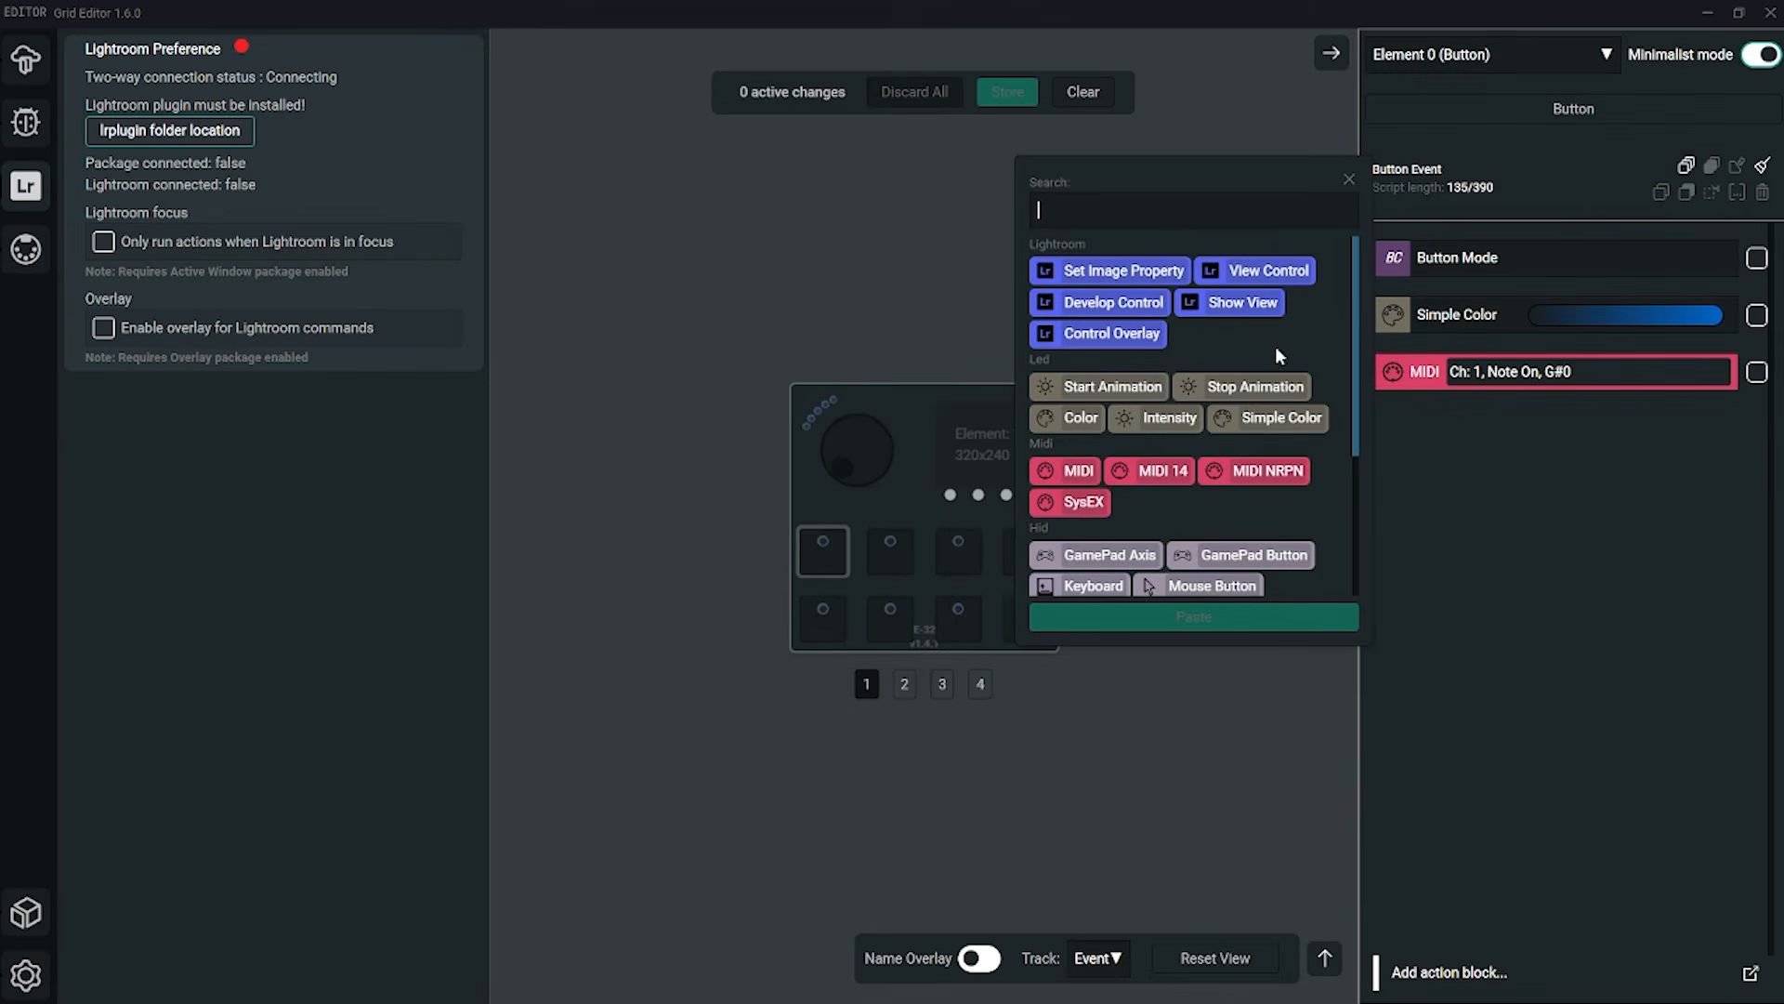
{"action": "left_click", "coordinate": [1256, 275]}
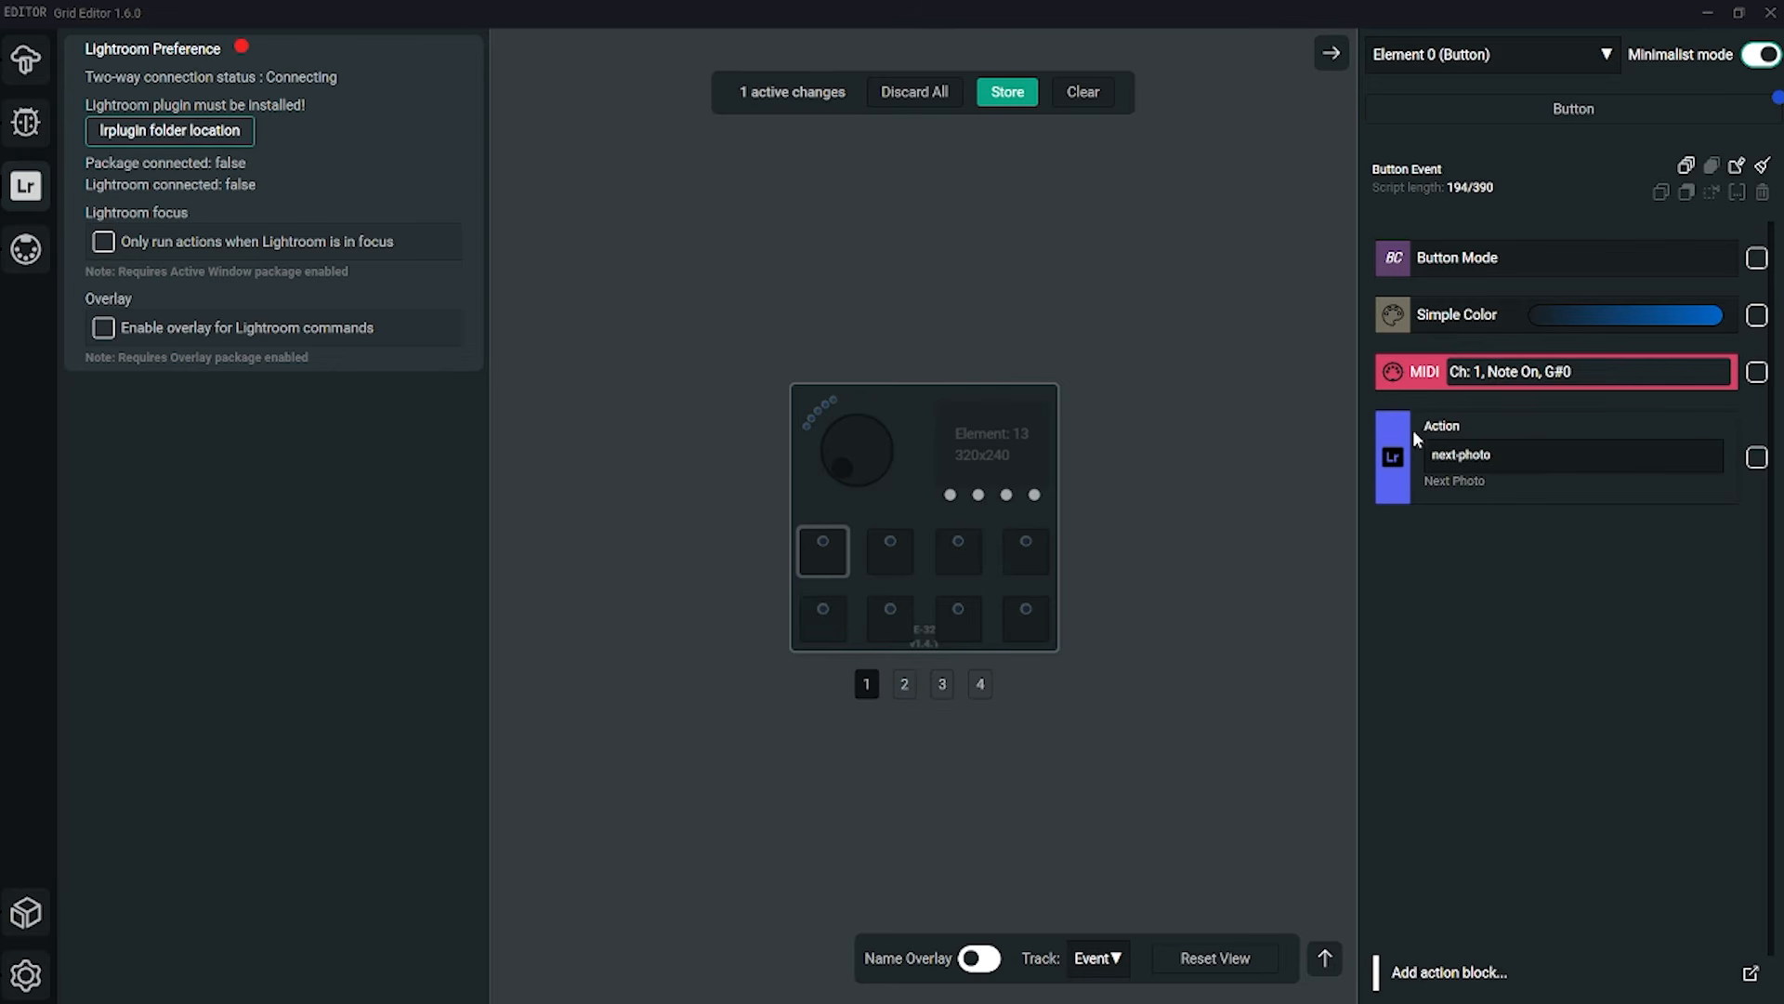
{"action": "left_click", "coordinate": [1508, 455]}
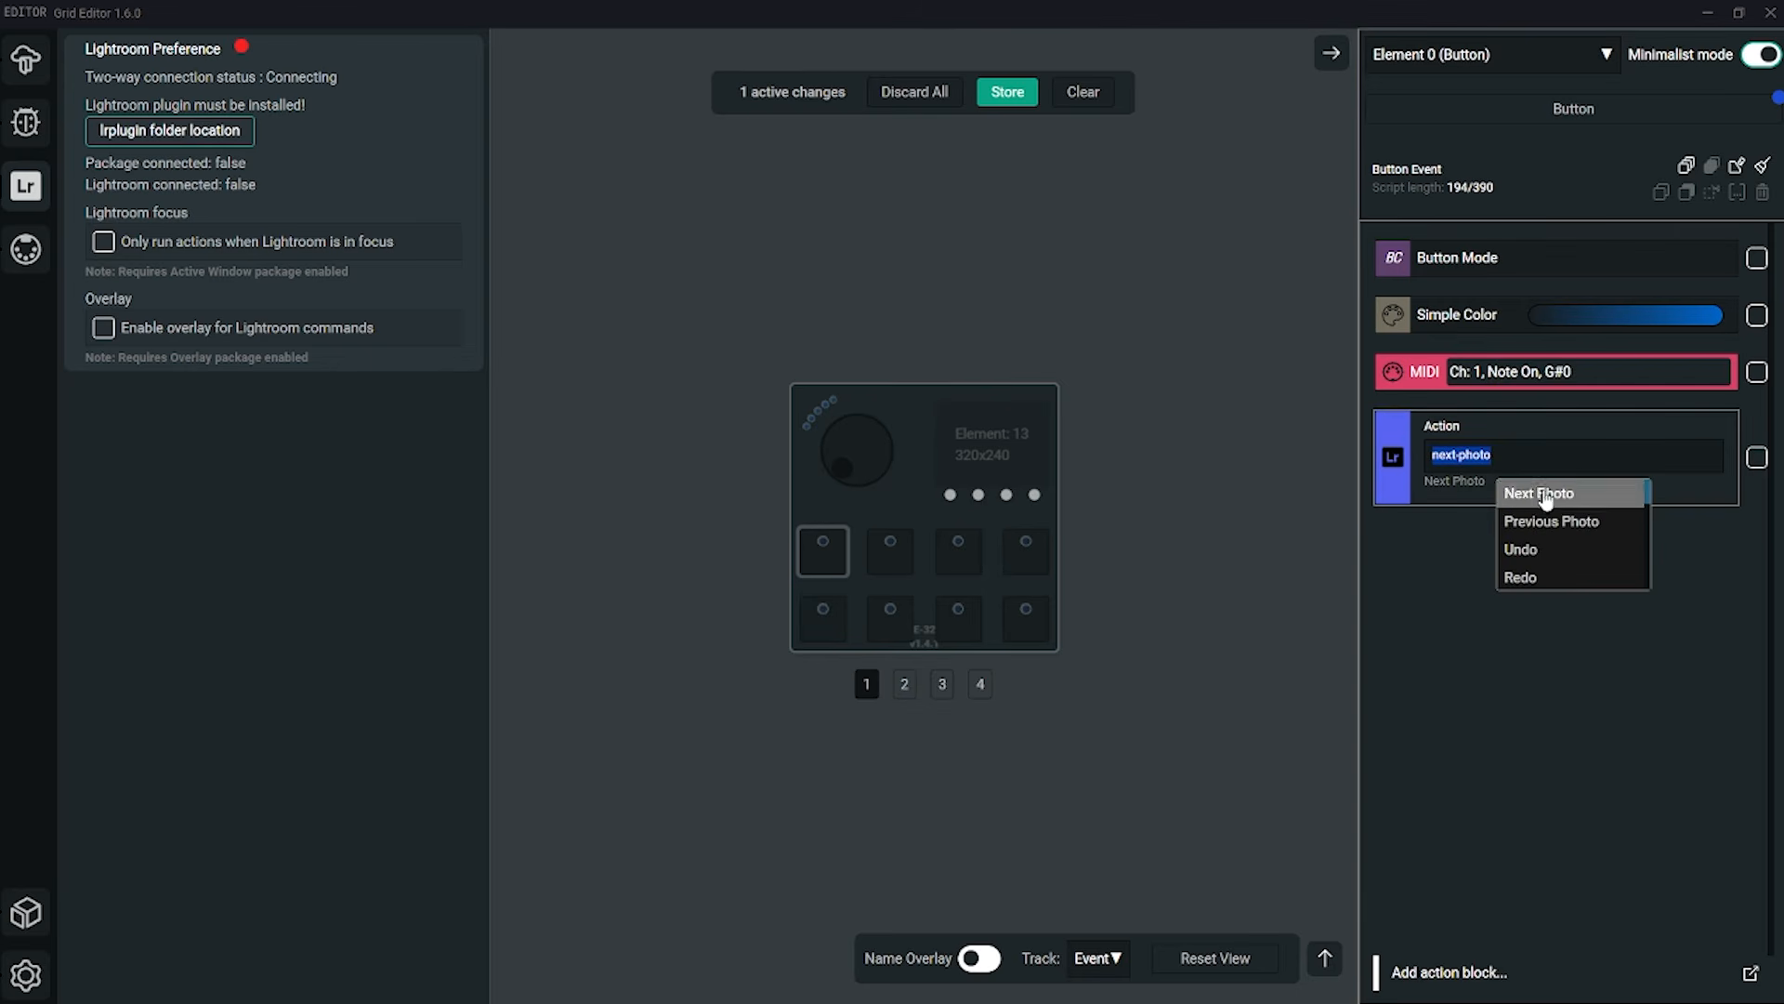
{"action": "left_click", "coordinate": [1556, 524]}
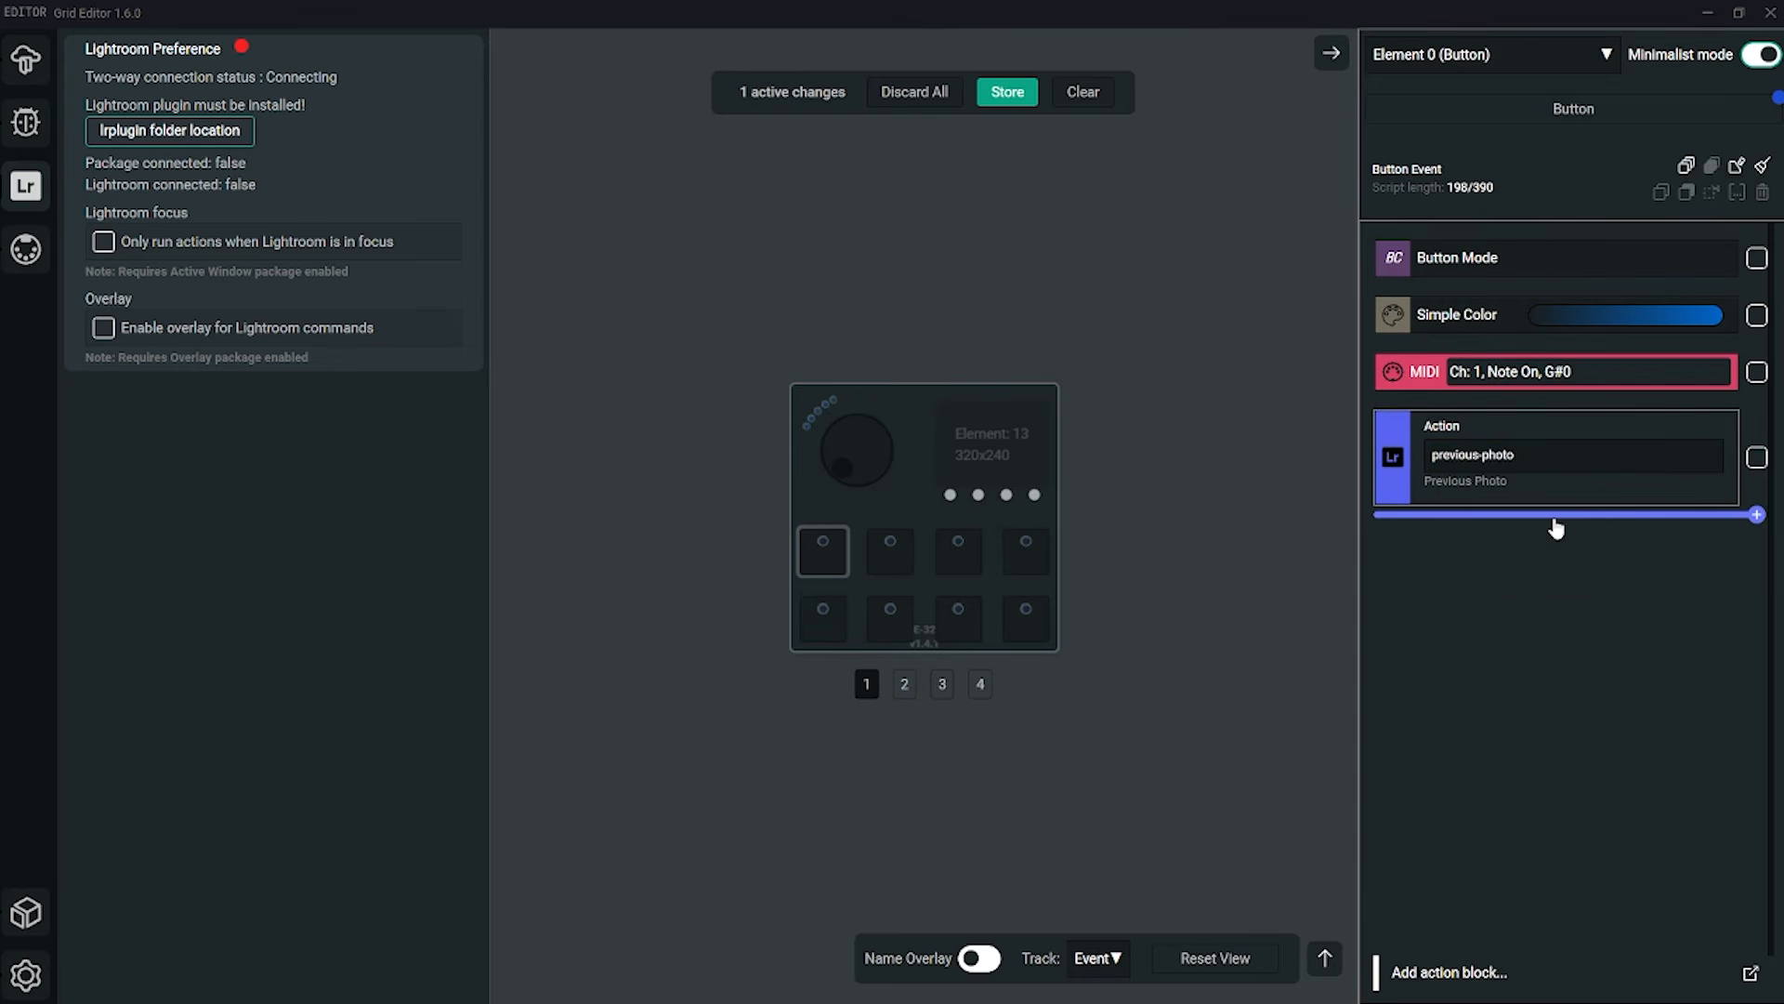
Copy Element 0 and overwrite Element 1 with it.
{"action": "right_click", "coordinate": [844, 551]}
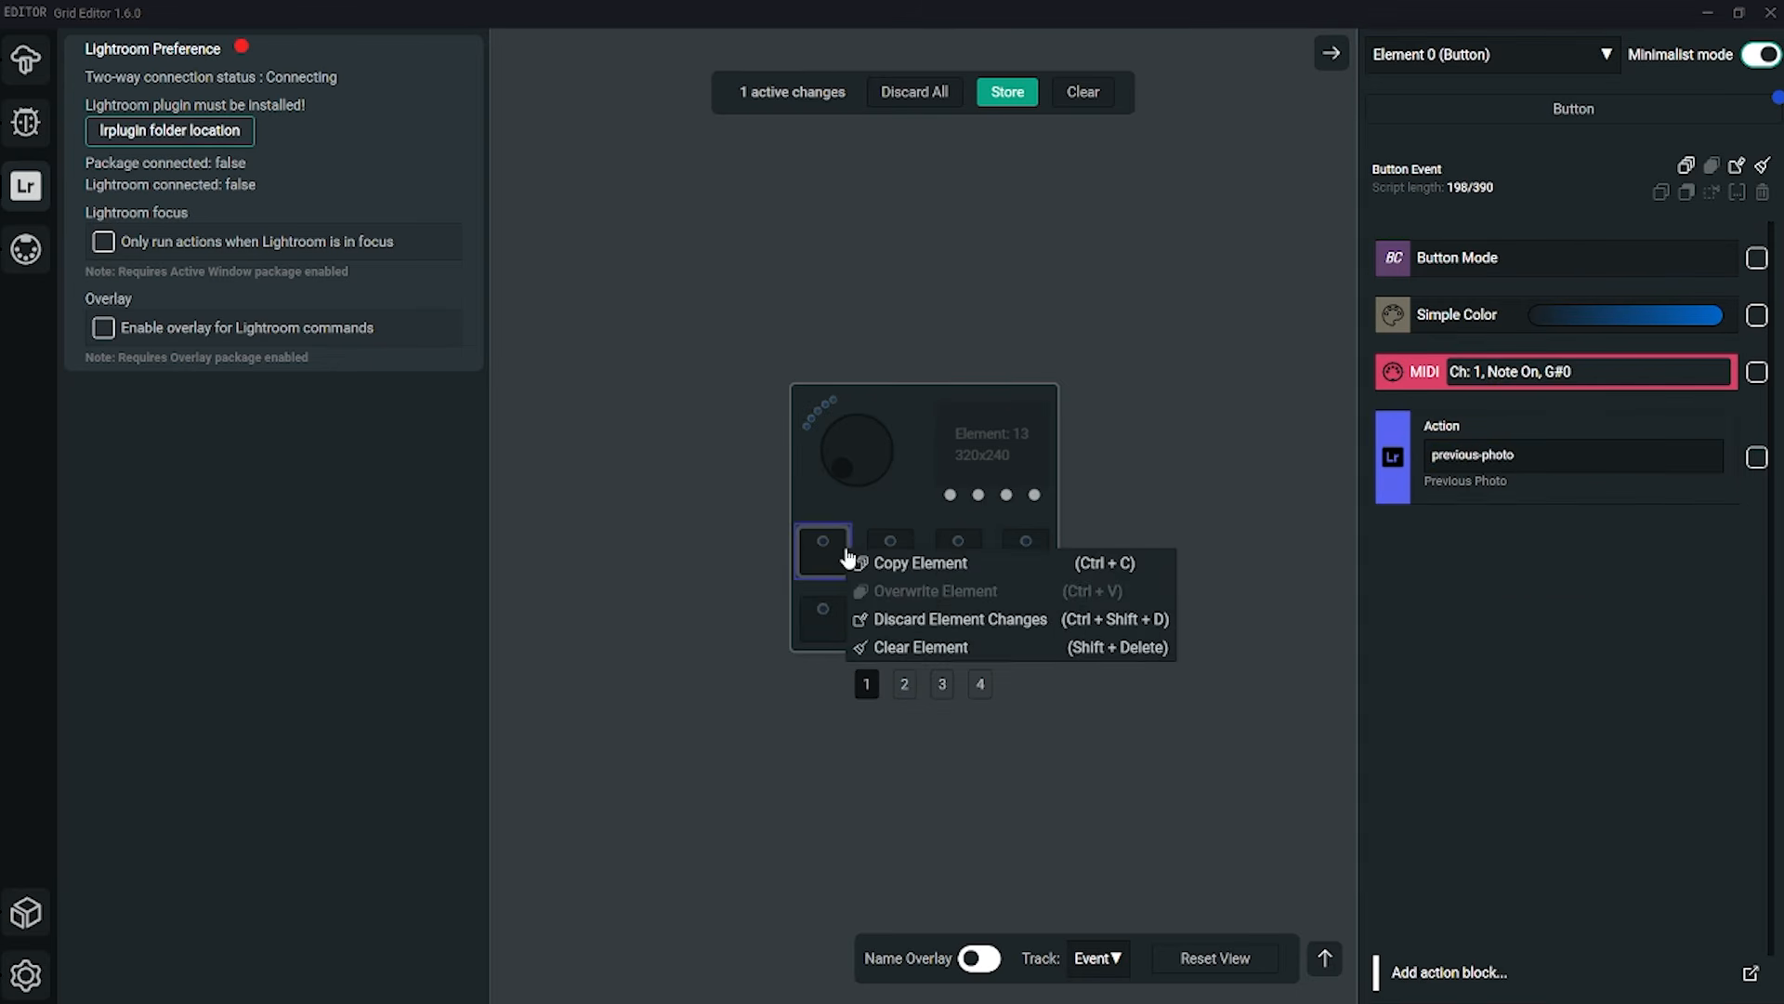
{"action": "left_click", "coordinate": [891, 559]}
{"action": "right_click", "coordinate": [893, 556]}
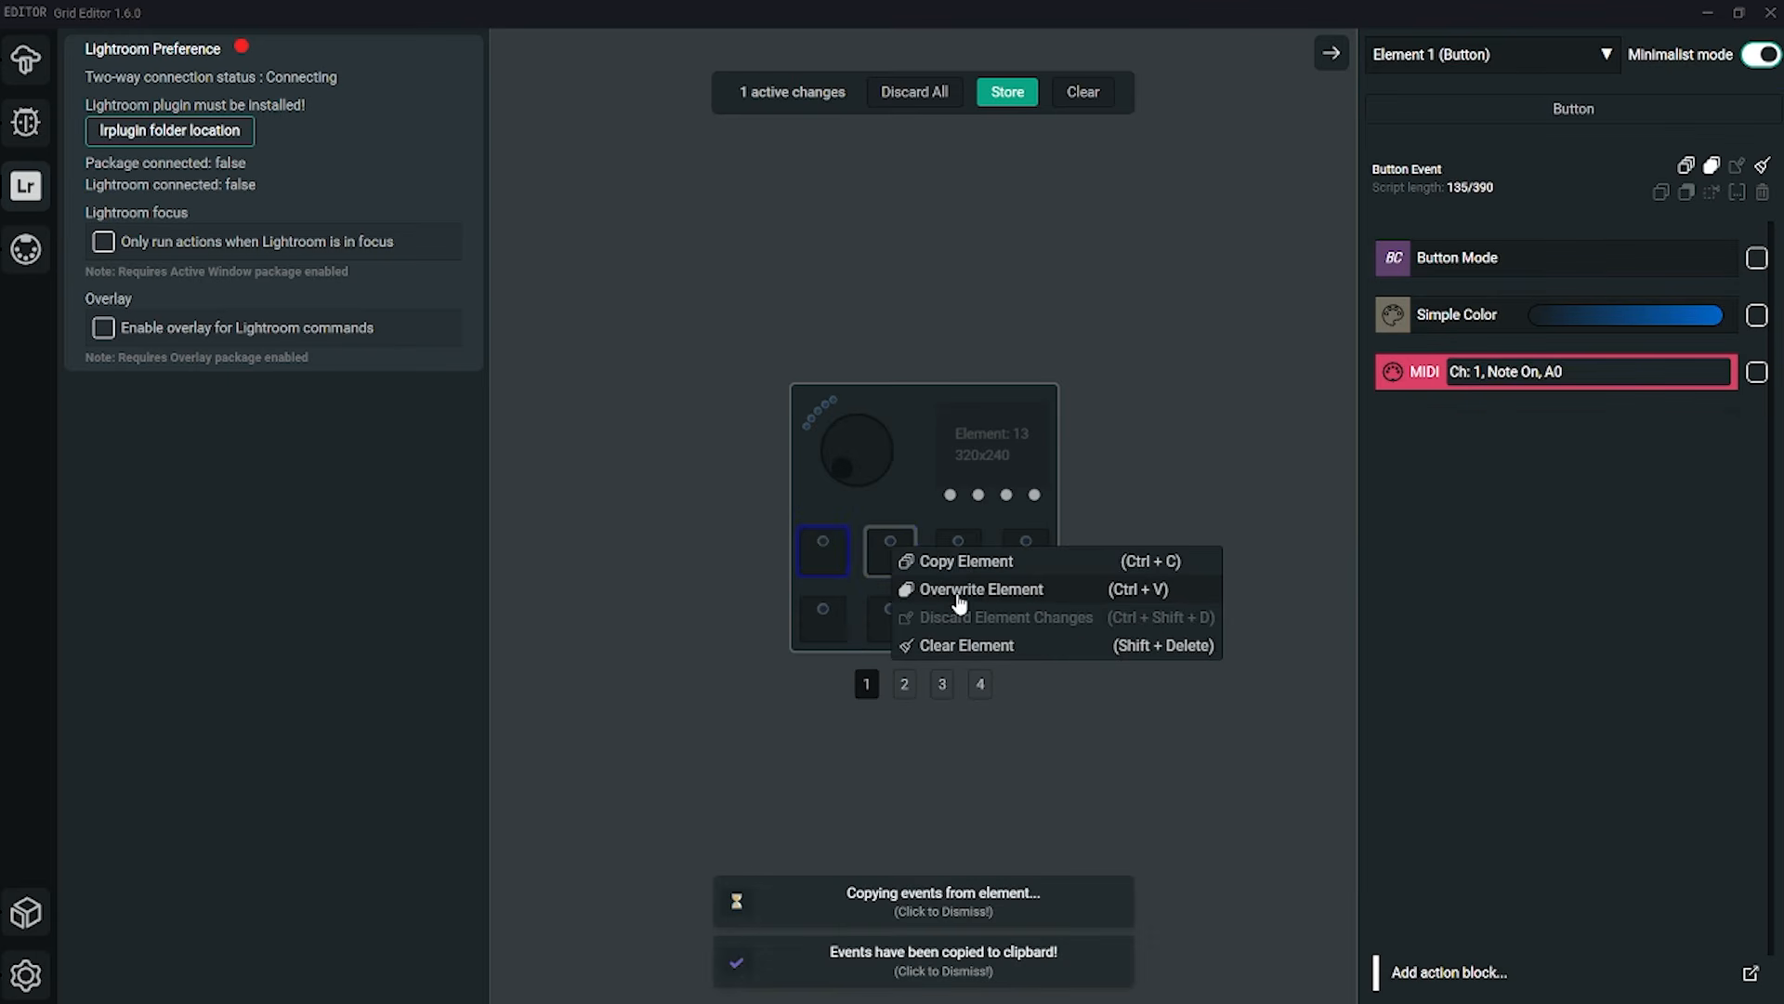
{"action": "left_click", "coordinate": [950, 587]}
Set Element 1's Lightroom action to Next Photo and store the changes on the module.
{"action": "left_click", "coordinate": [1512, 455]}
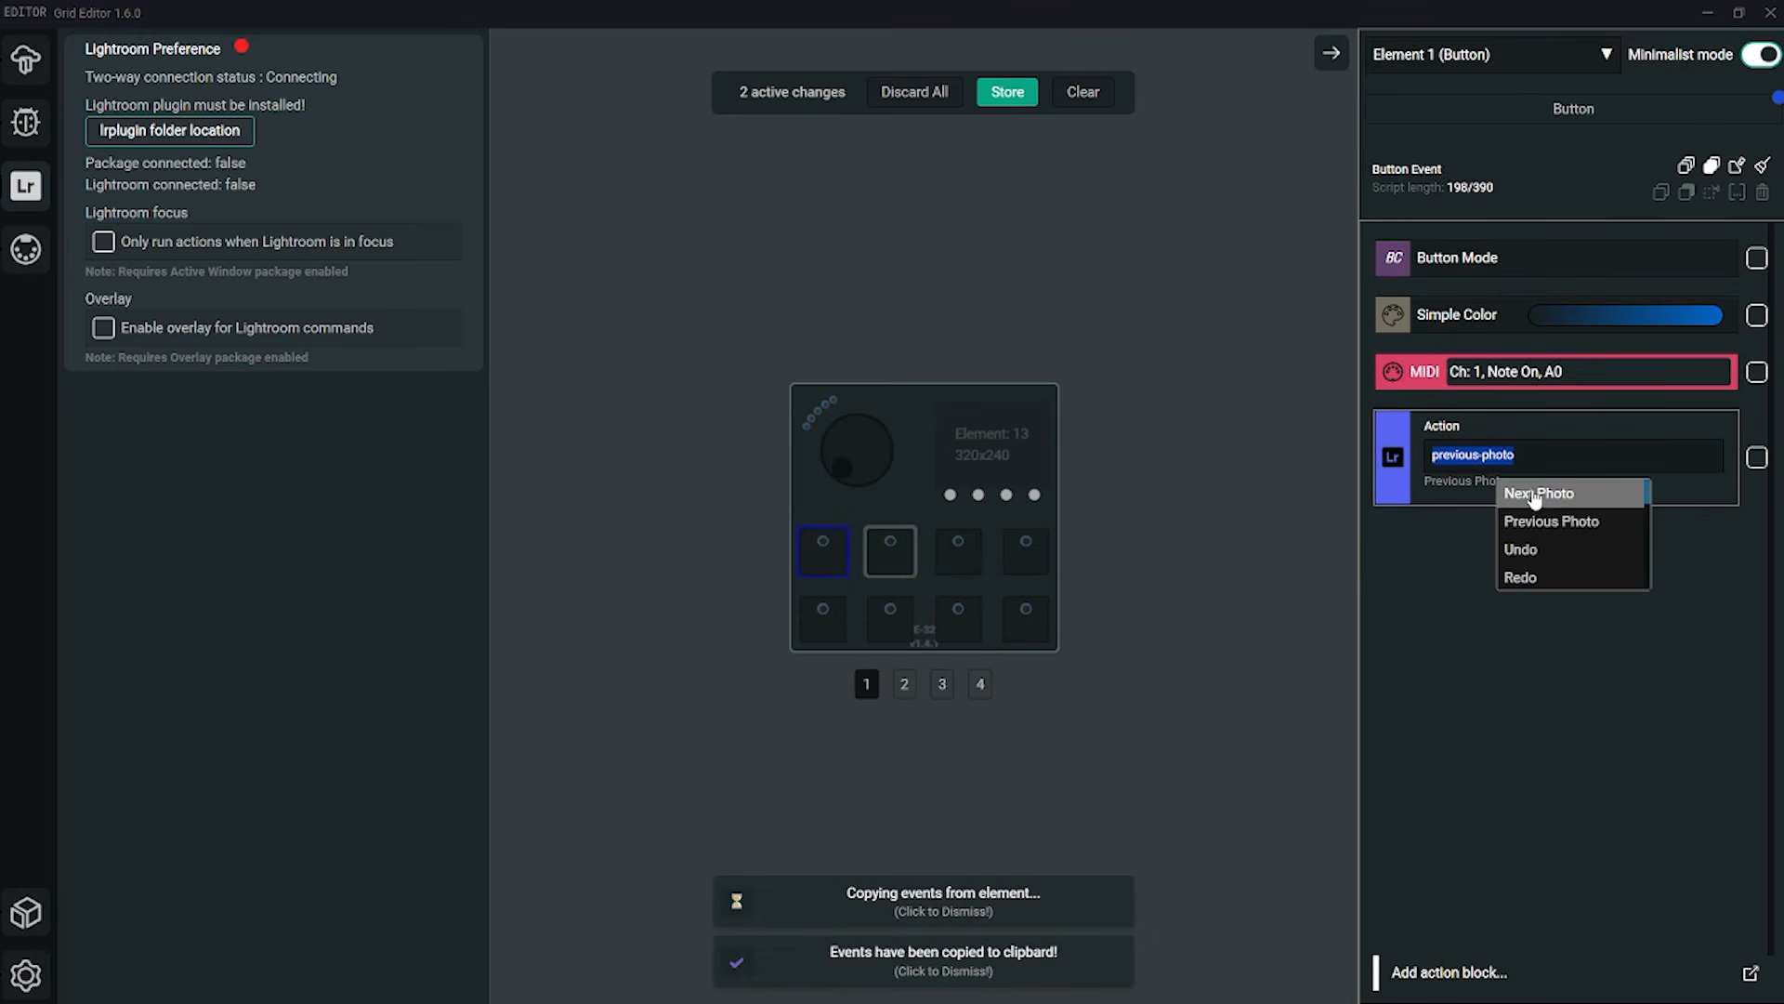
{"action": "left_click", "coordinate": [1534, 494]}
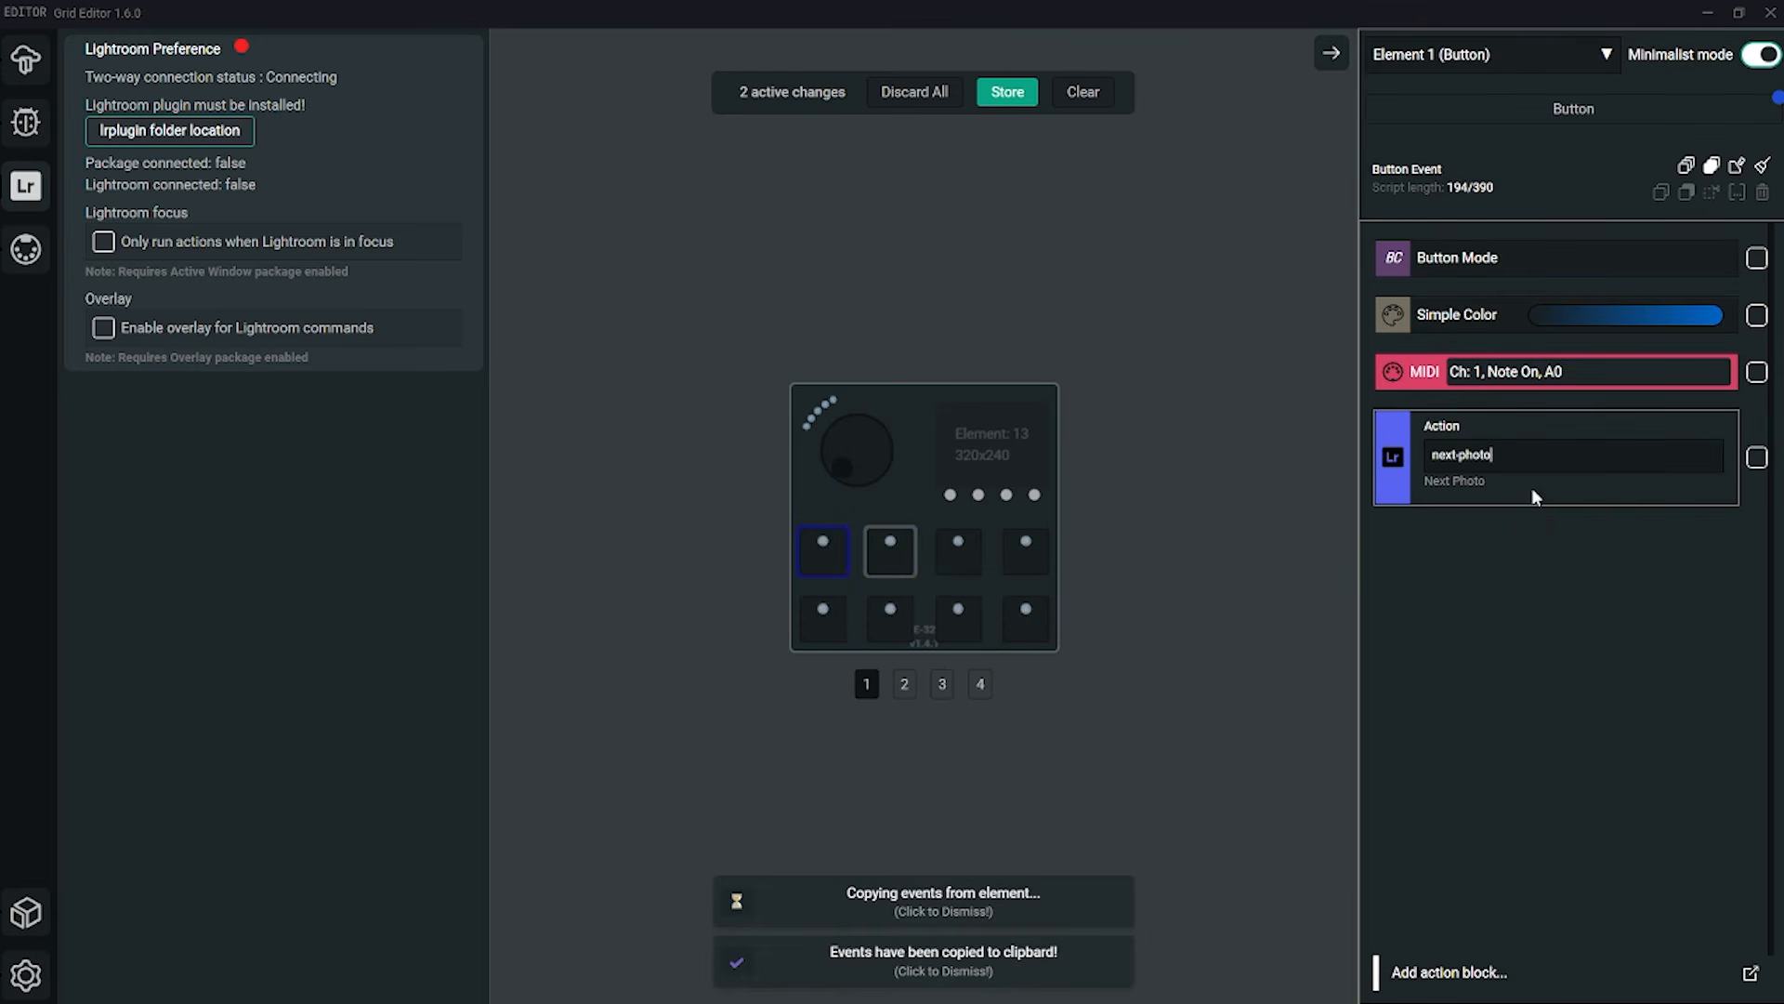
{"action": "left_click", "coordinate": [1010, 96]}
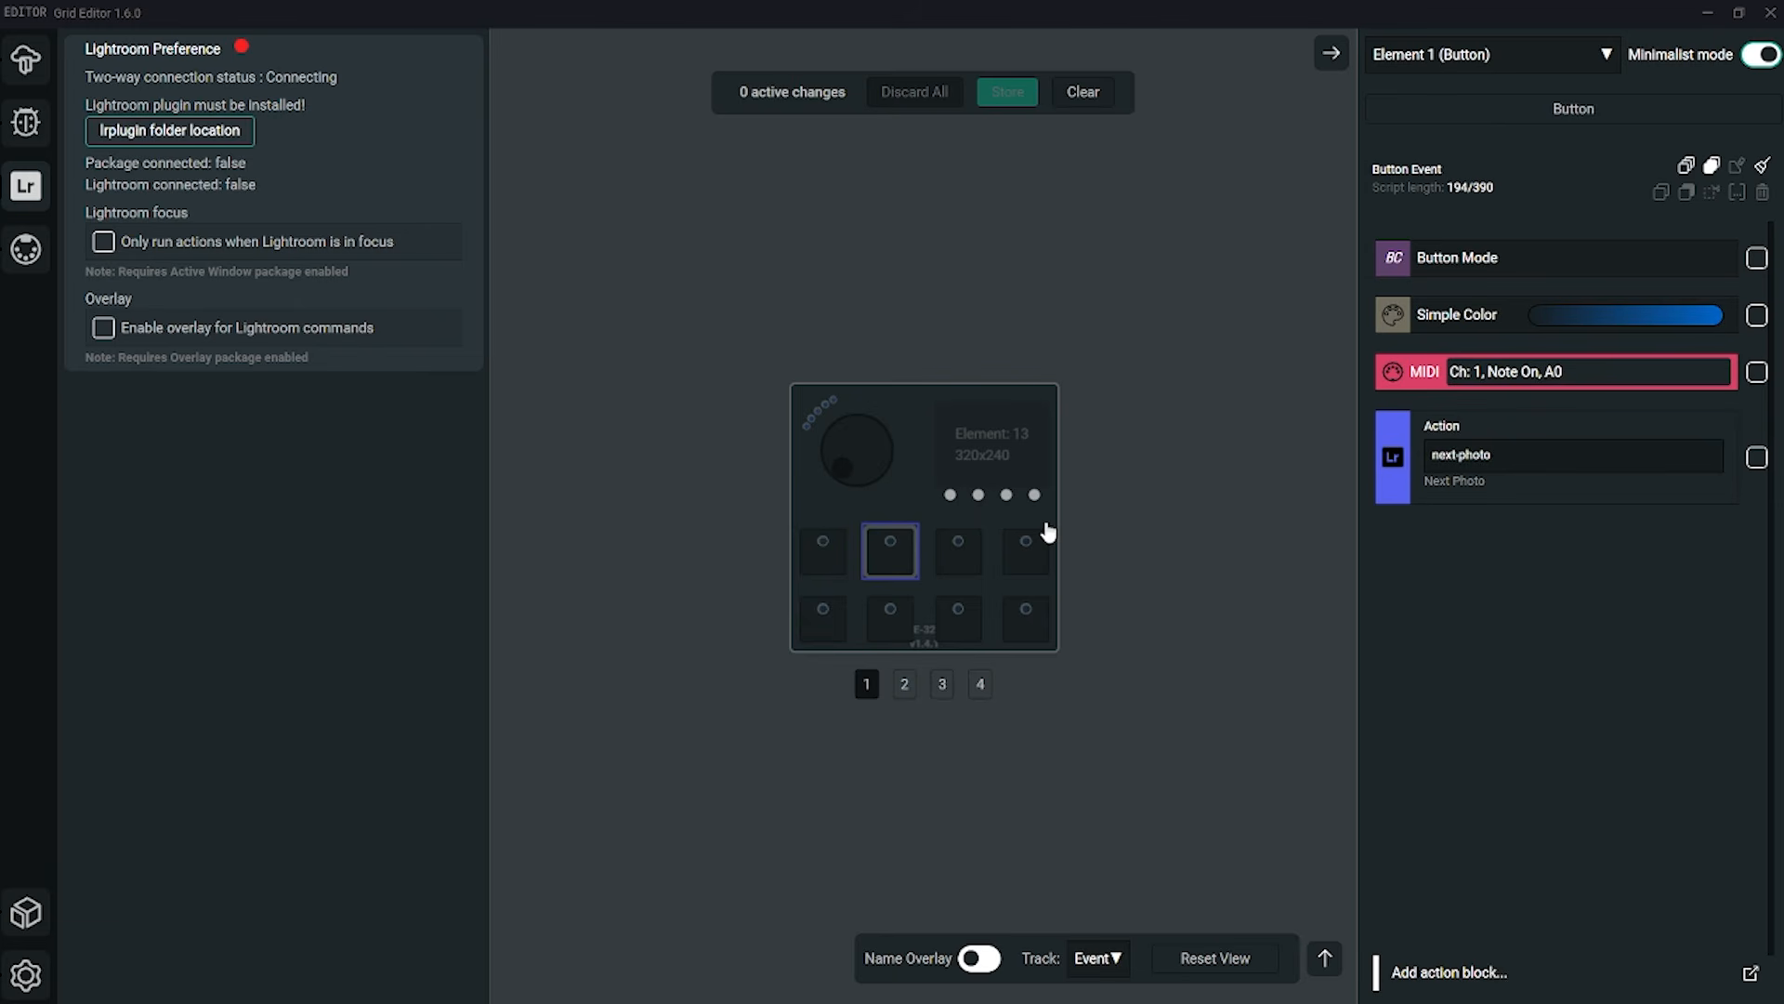
Return to the config library and examine the LCD element's Draw event and code block, comparing Minimalist mode off and on.
{"action": "left_click", "coordinate": [25, 59]}
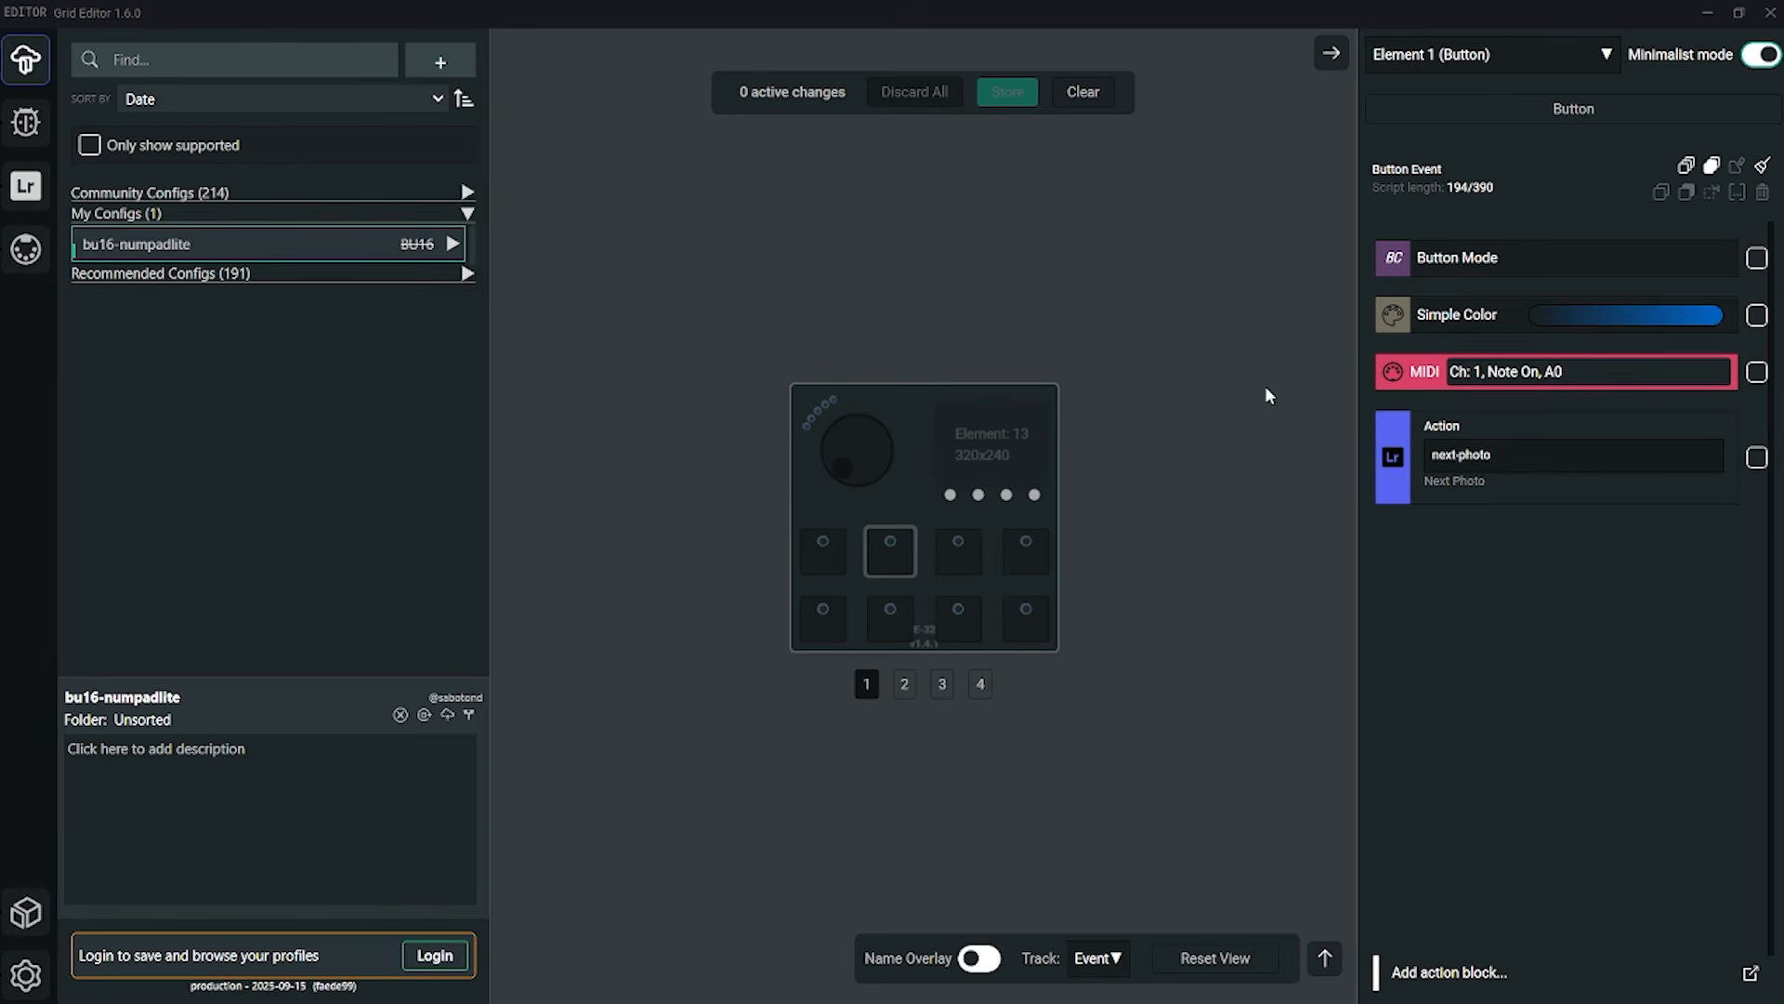
{"action": "left_click", "coordinate": [992, 456]}
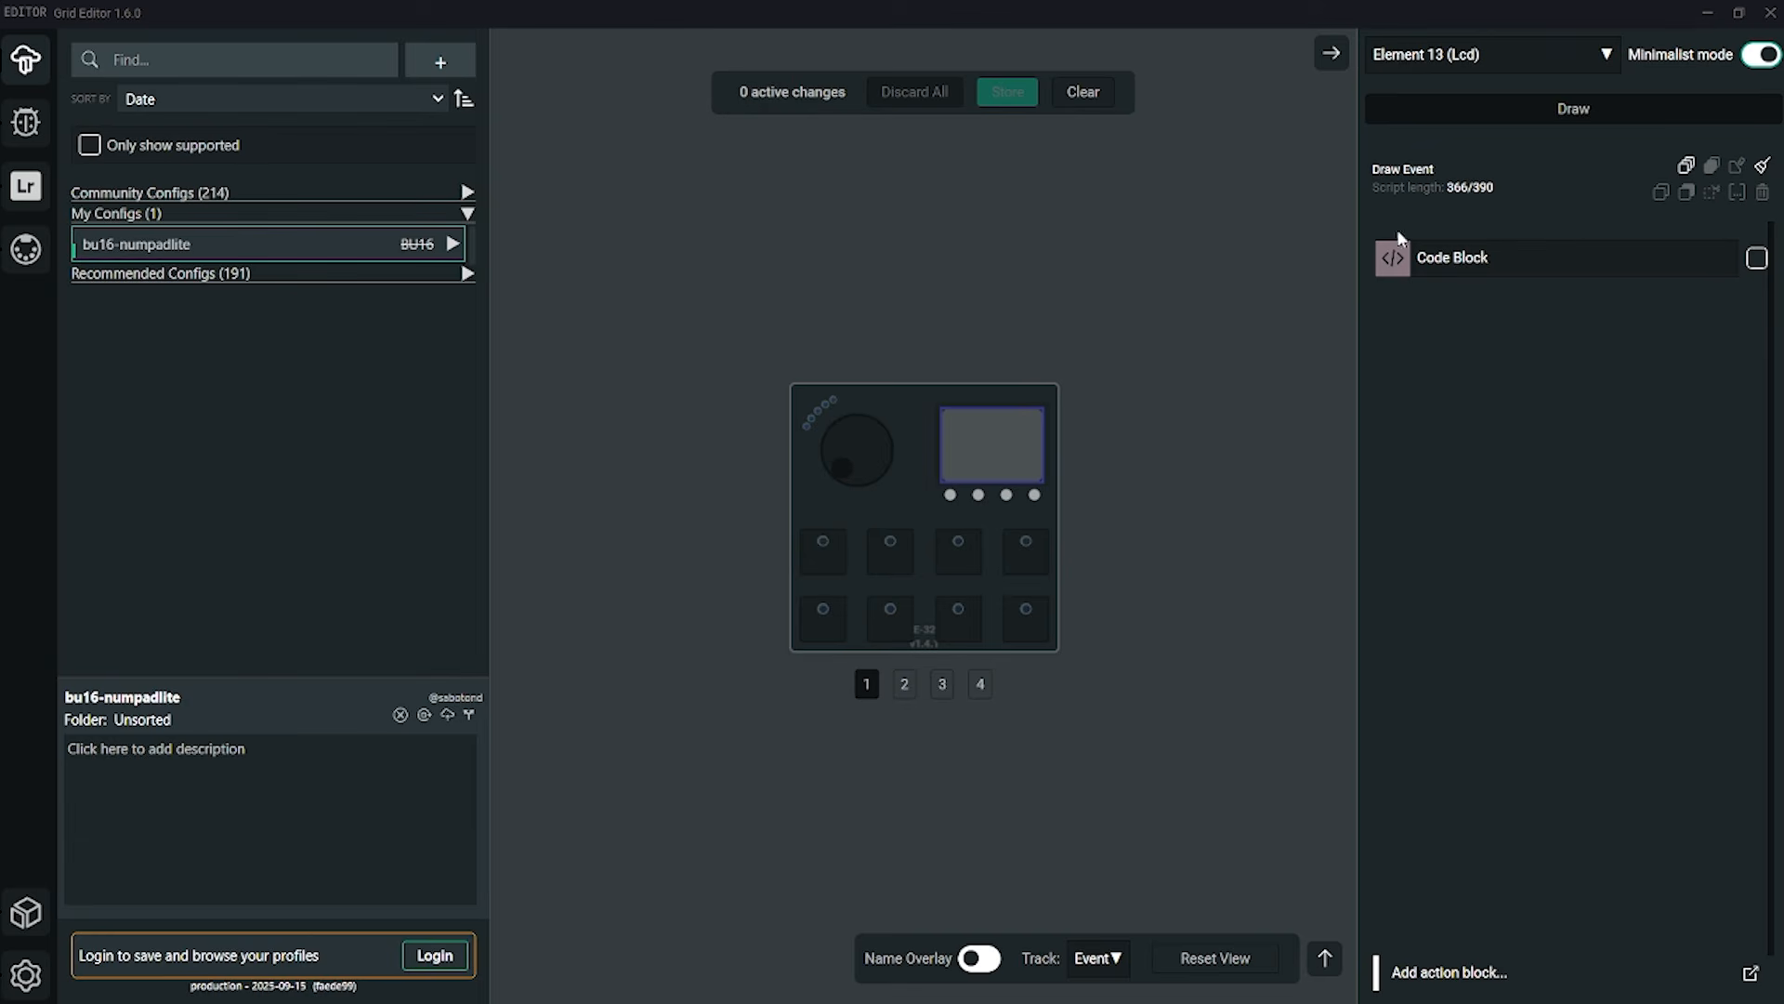
{"action": "left_click", "coordinate": [1758, 58]}
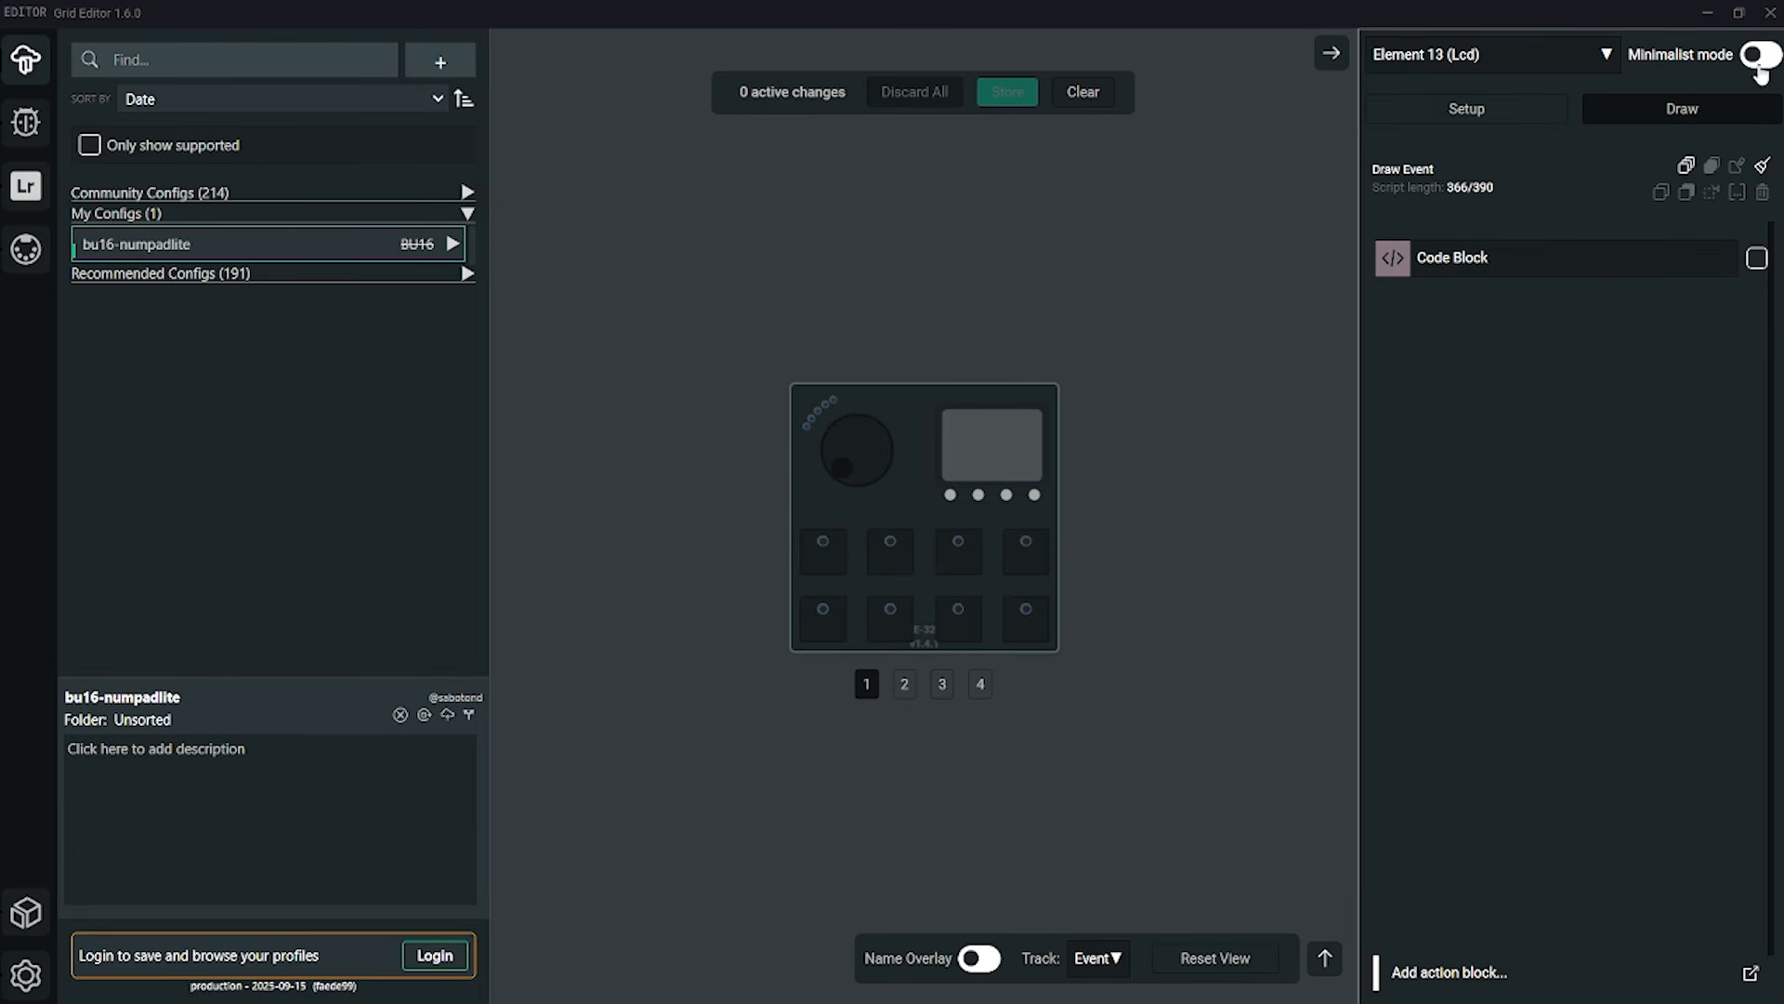
{"action": "left_click", "coordinate": [1759, 61]}
{"action": "left_click", "coordinate": [1418, 266]}
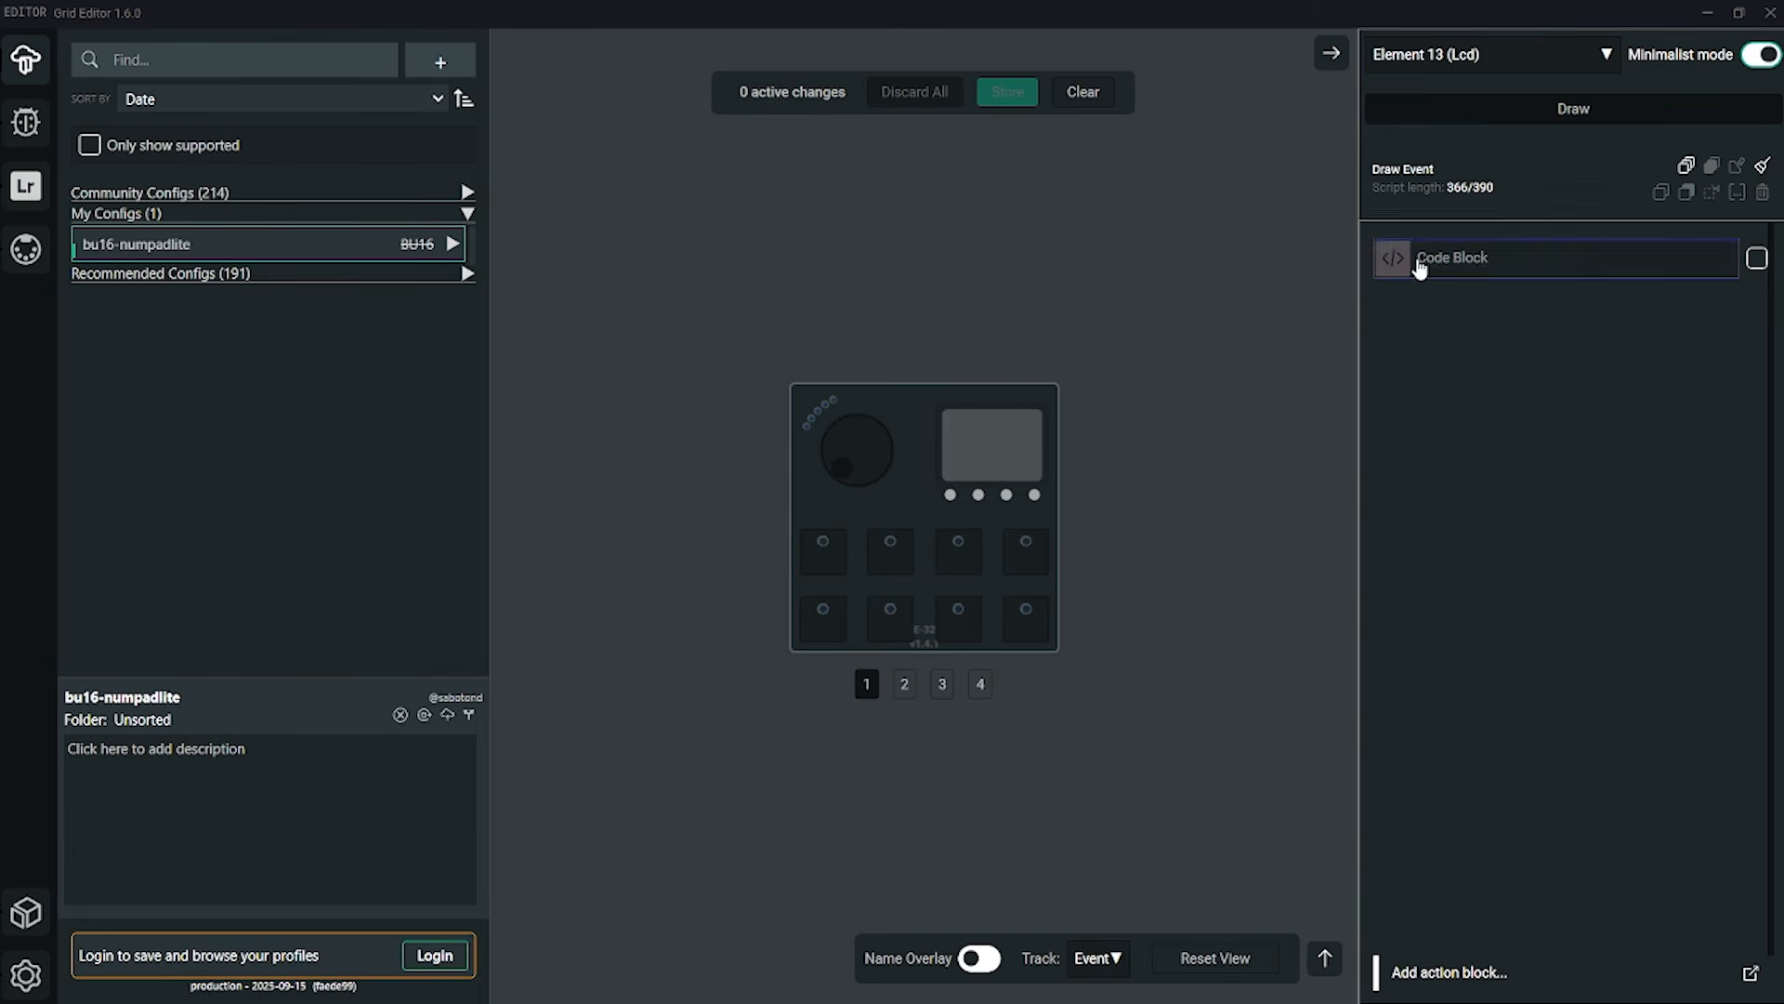
{"action": "left_click_drag", "start_coordinate": [1359, 384], "coordinate": [1293, 362]}
{"action": "left_click", "coordinate": [1318, 342]}
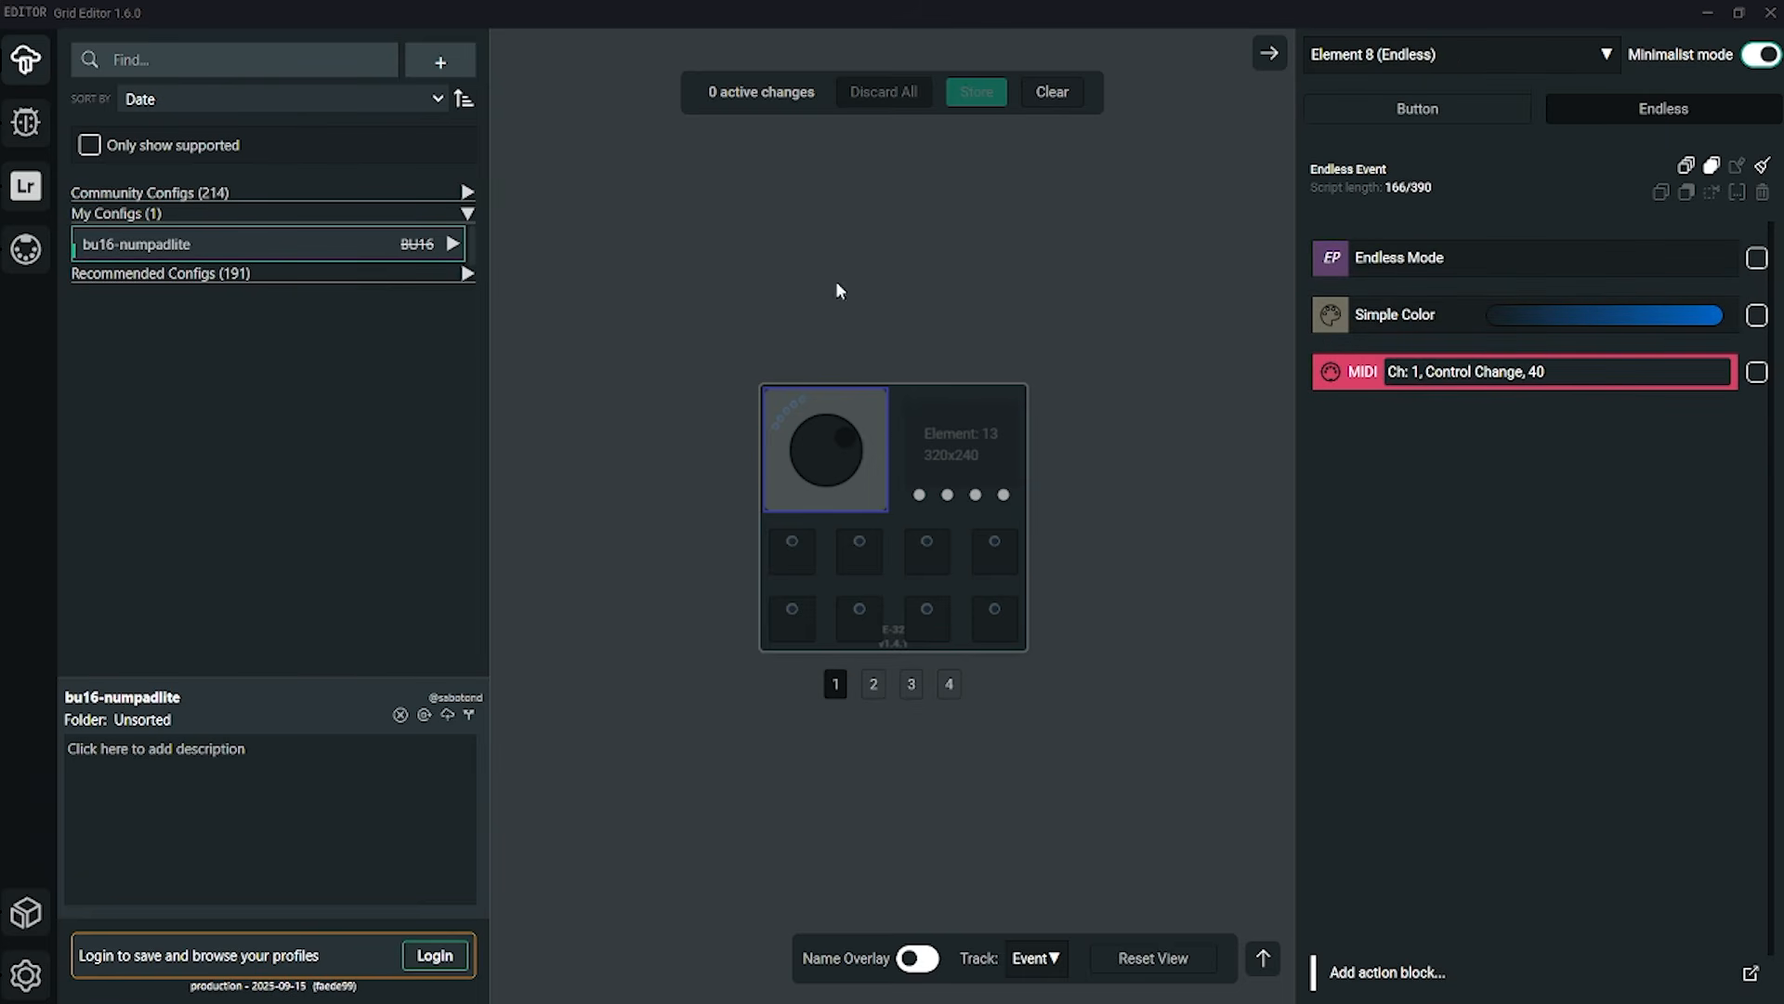
Search the configs for "lcd", load a profile onto page 1 of the module and store it.
{"action": "left_click", "coordinate": [279, 62]}
{"action": "type", "text": "ld"}
{"action": "key", "text": "BackSpace"}
{"action": "type", "text": "cd"}
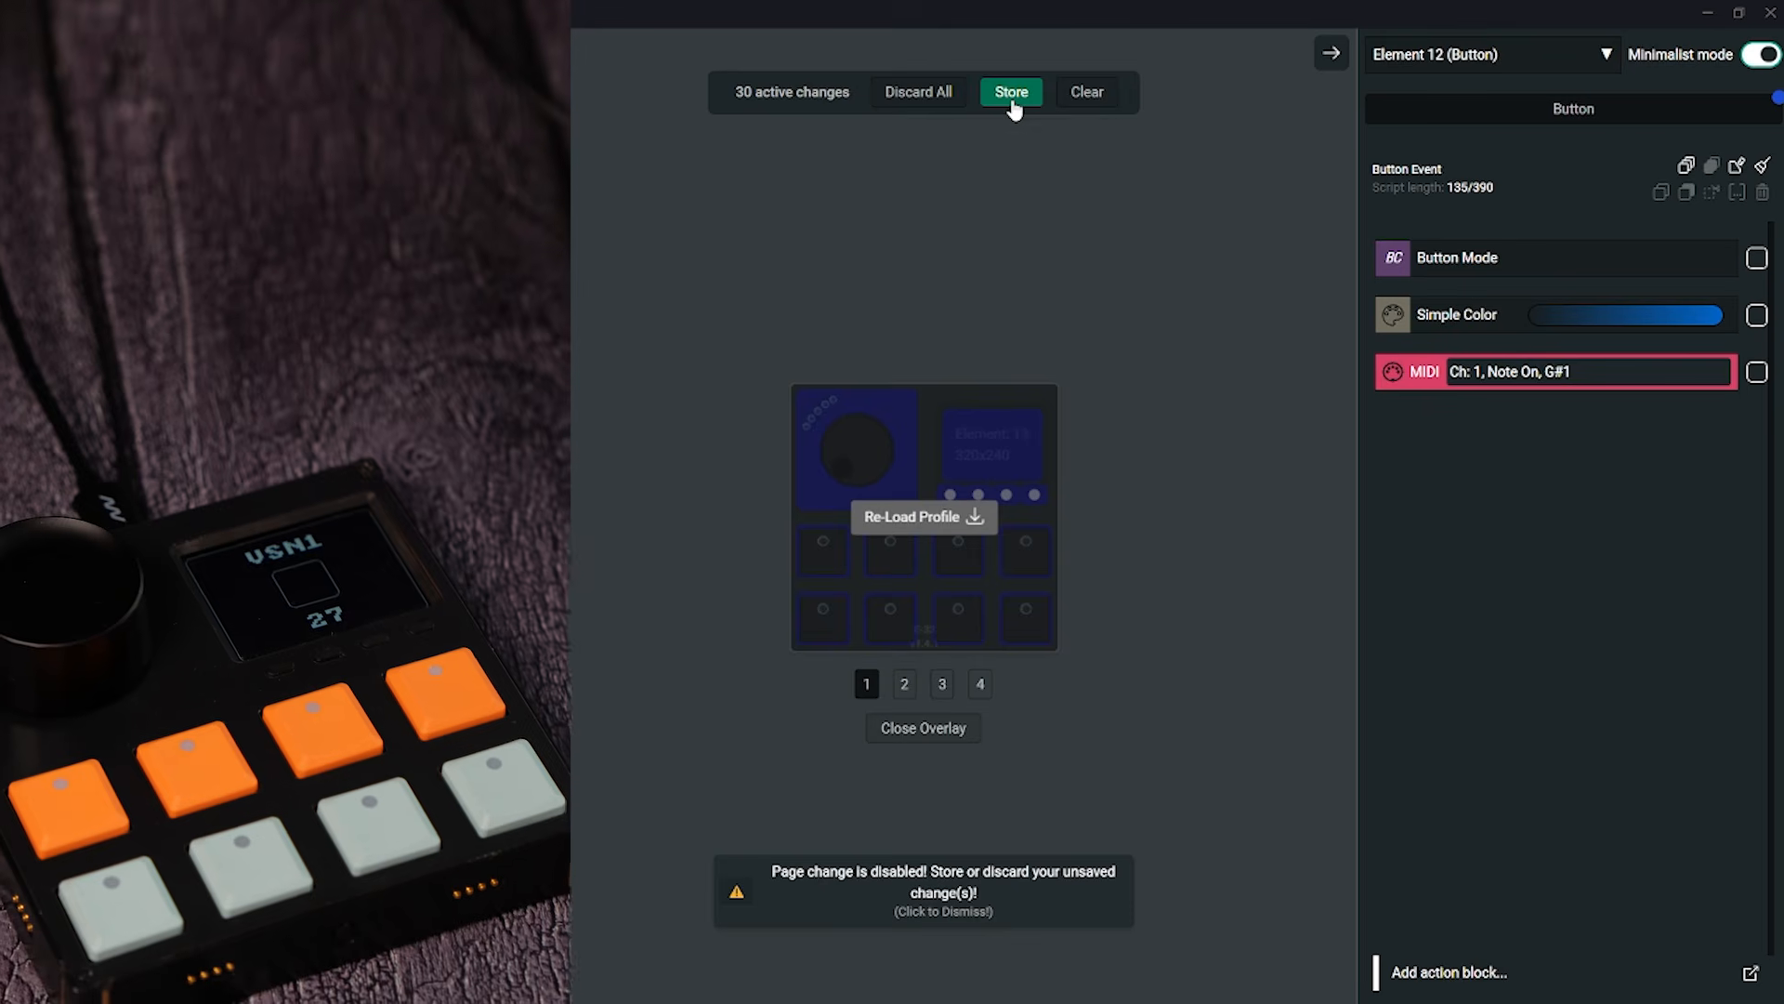
{"action": "left_click", "coordinate": [1011, 93]}
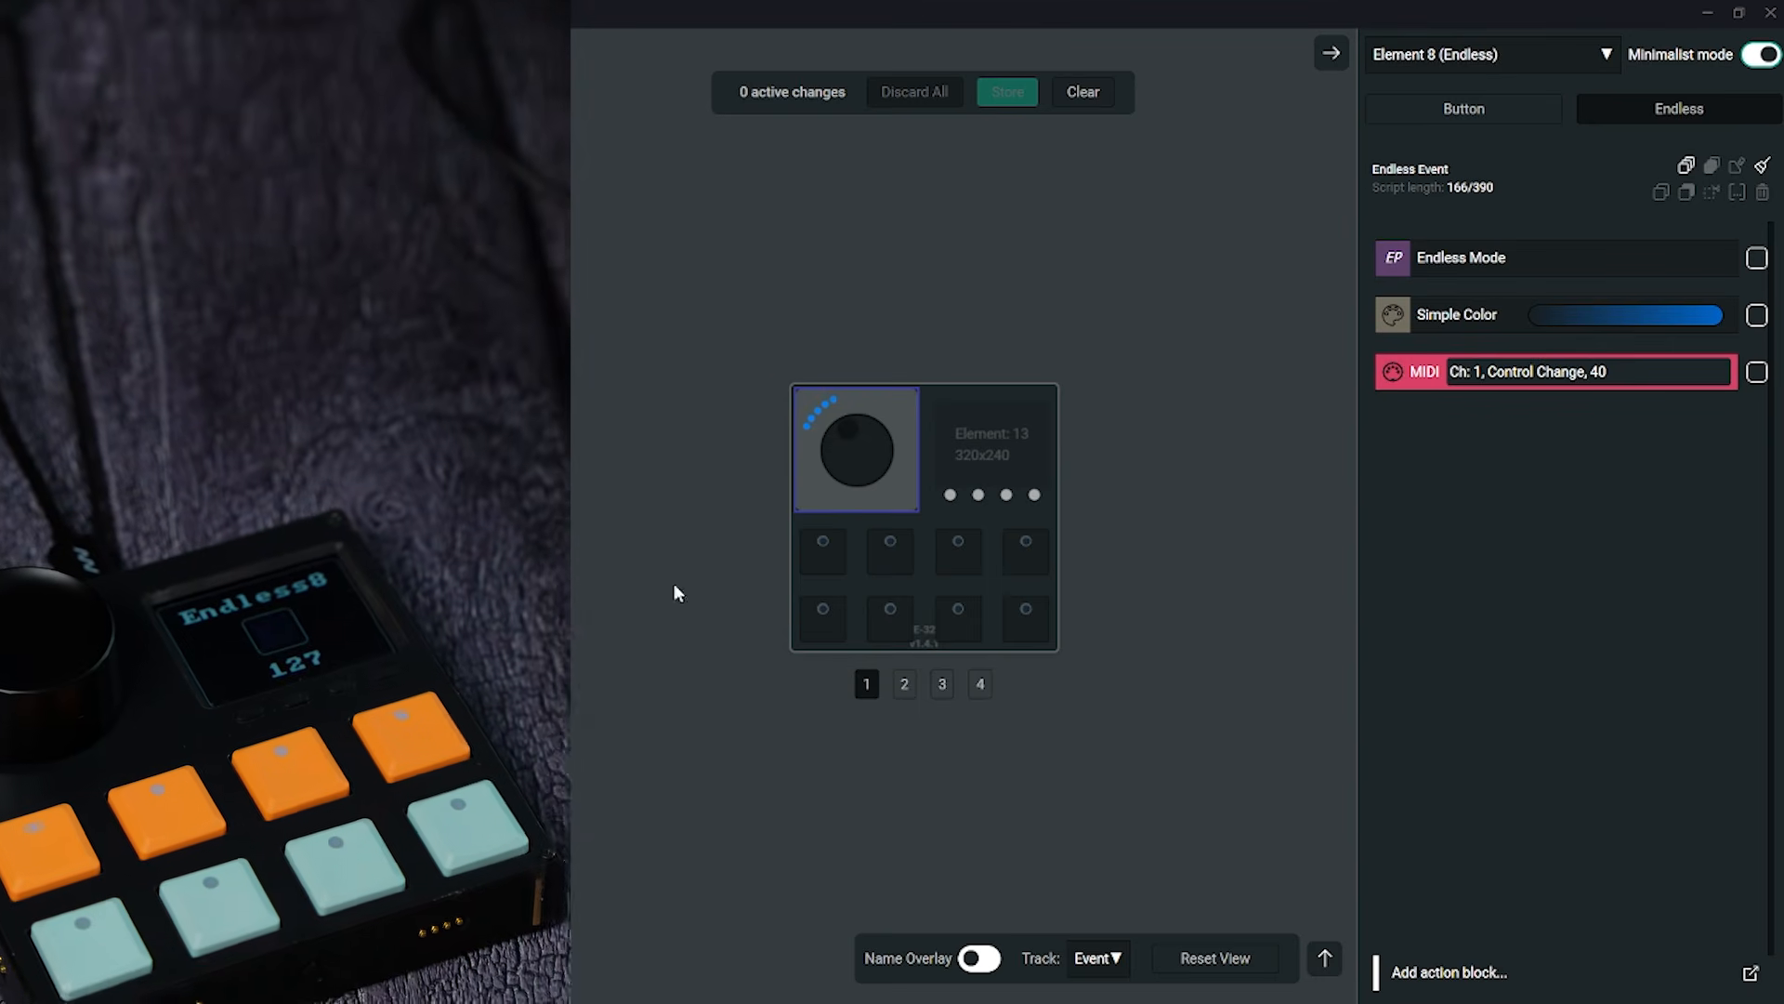
Load the New VSN1 visuals profile onto page 3, store it, and return to page 1.
{"action": "left_click", "coordinate": [943, 684]}
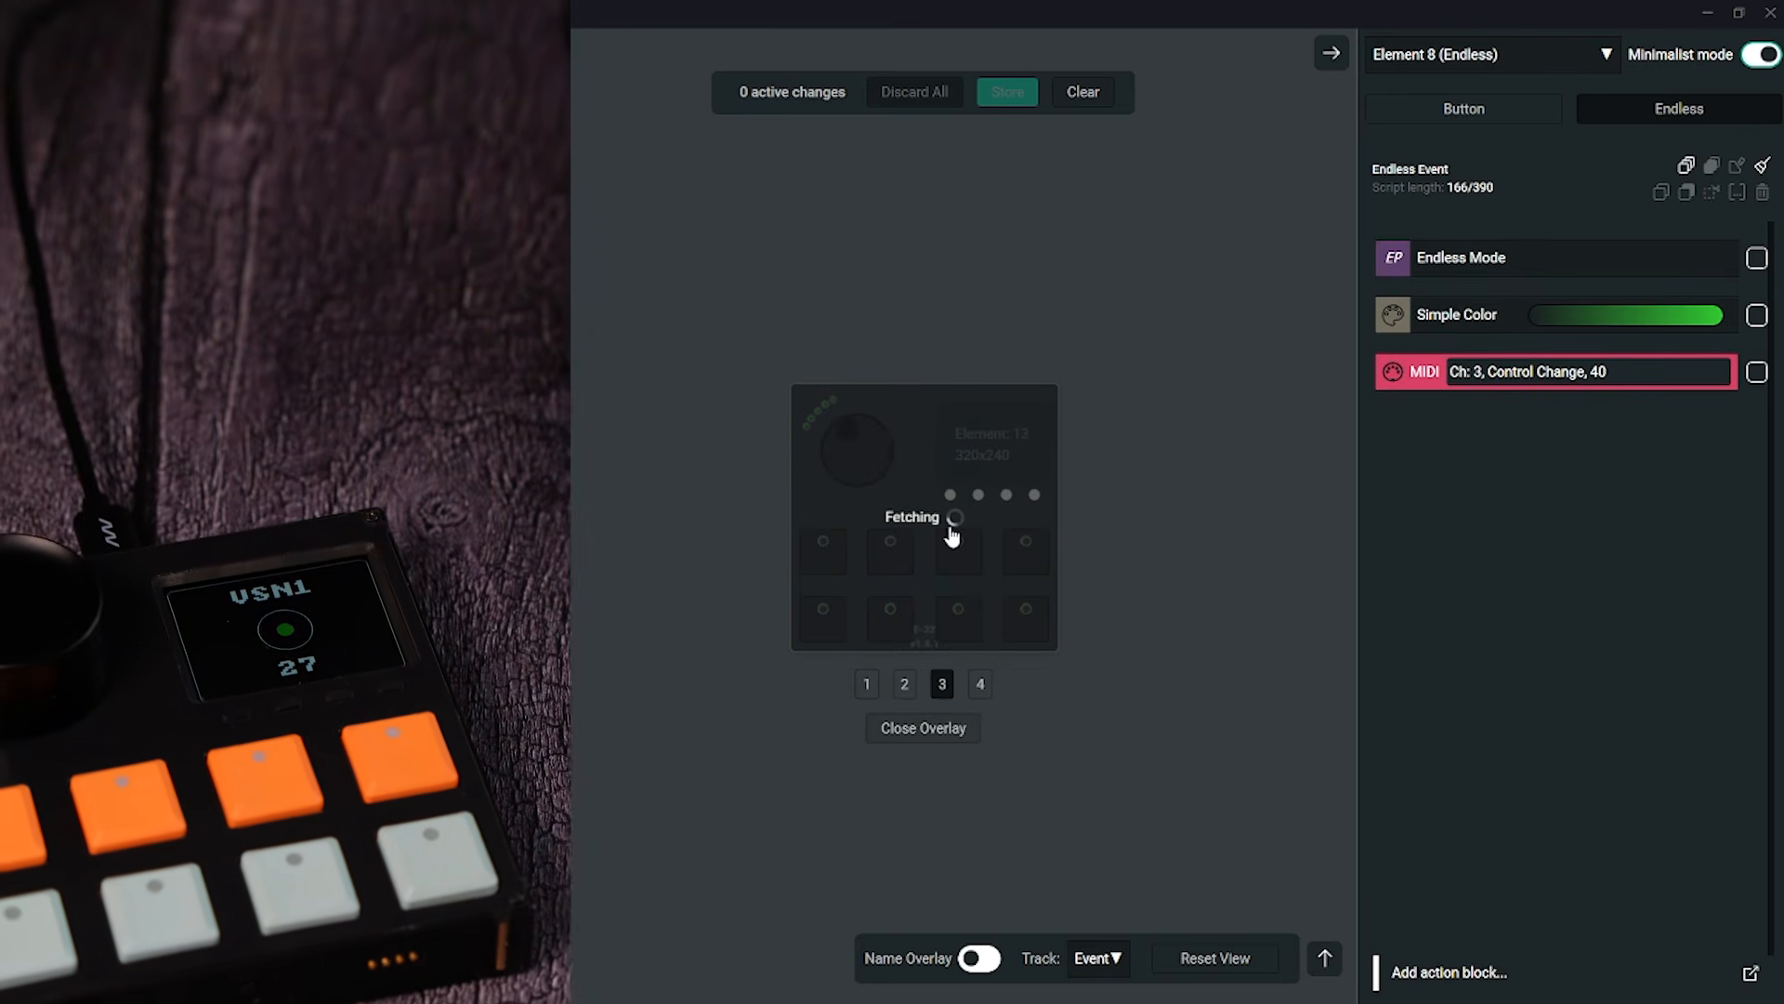
{"action": "left_click", "coordinate": [896, 528]}
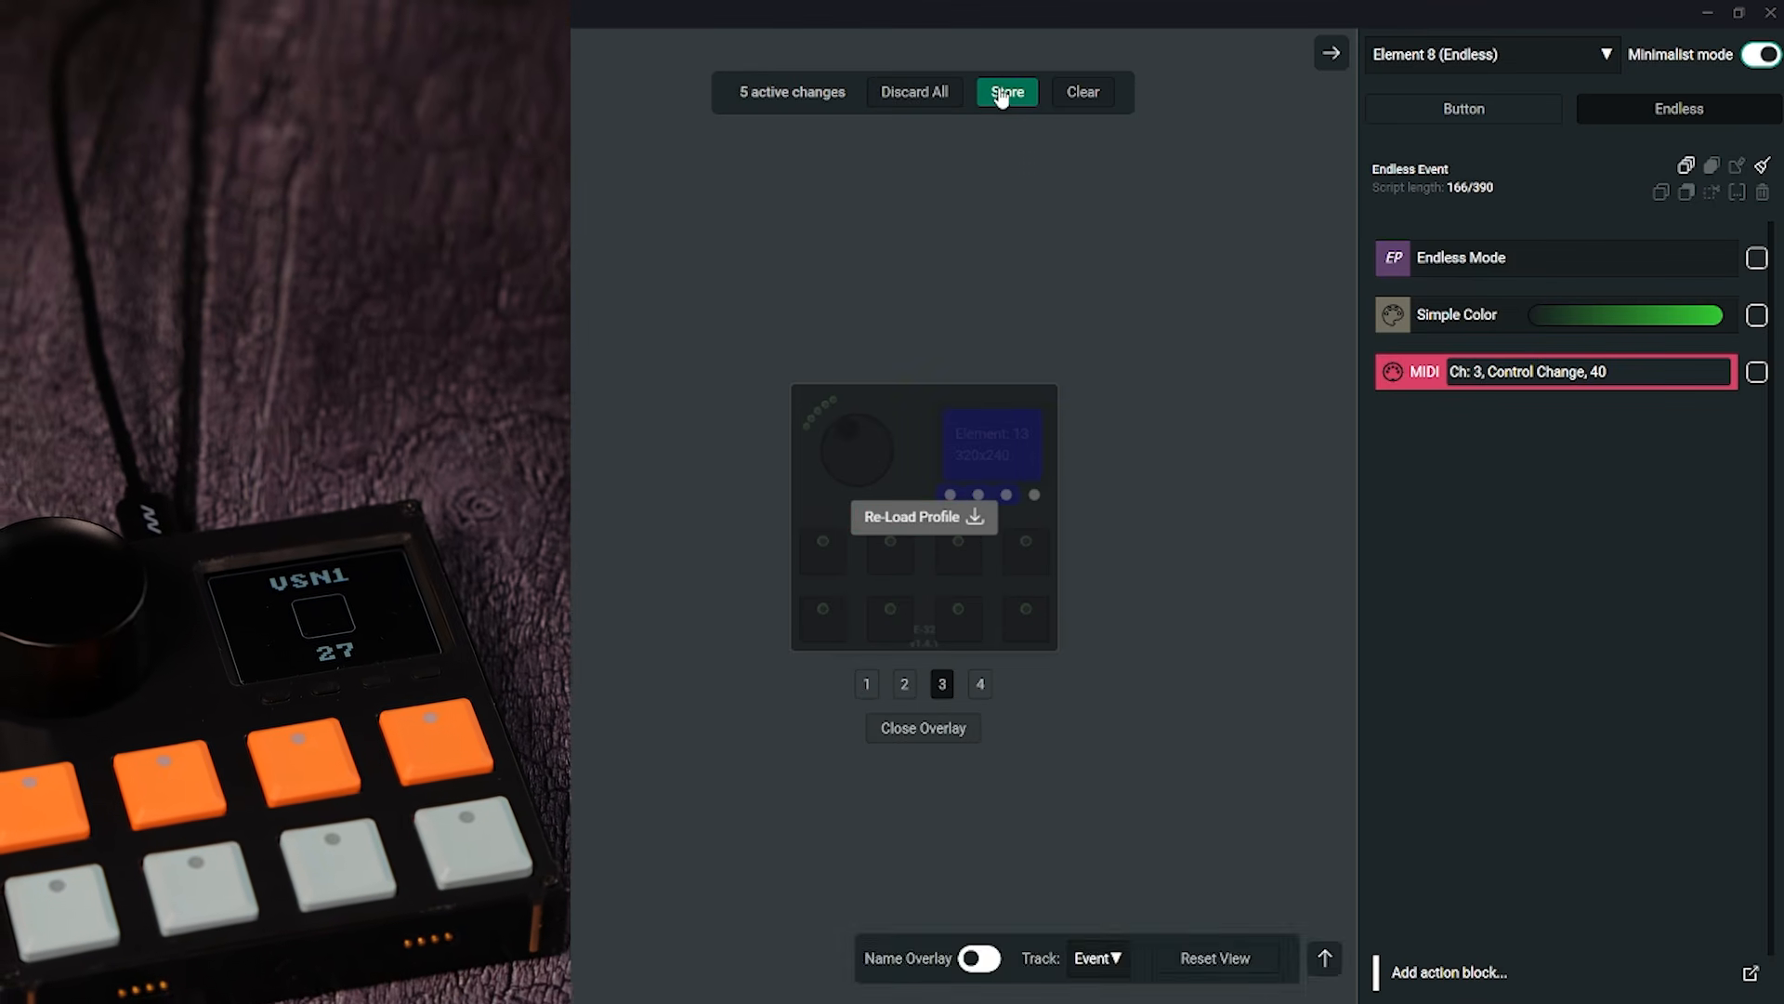
{"action": "left_click", "coordinate": [1001, 97]}
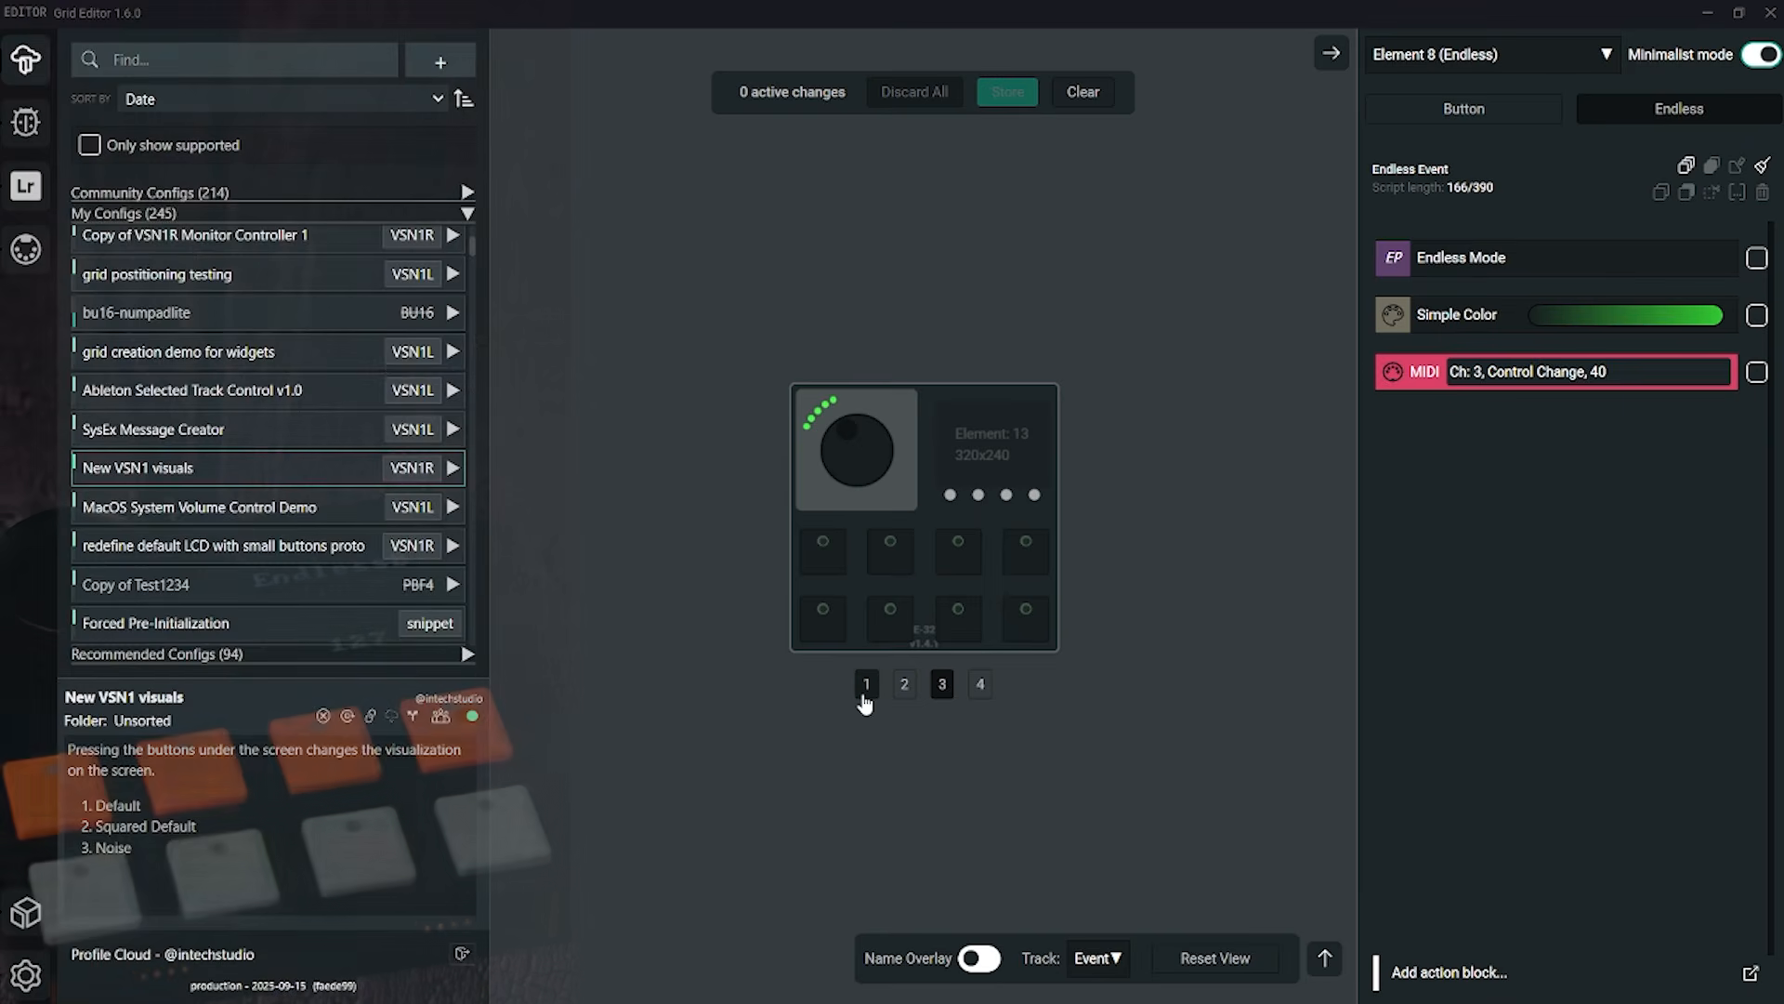
{"action": "left_click", "coordinate": [867, 684]}
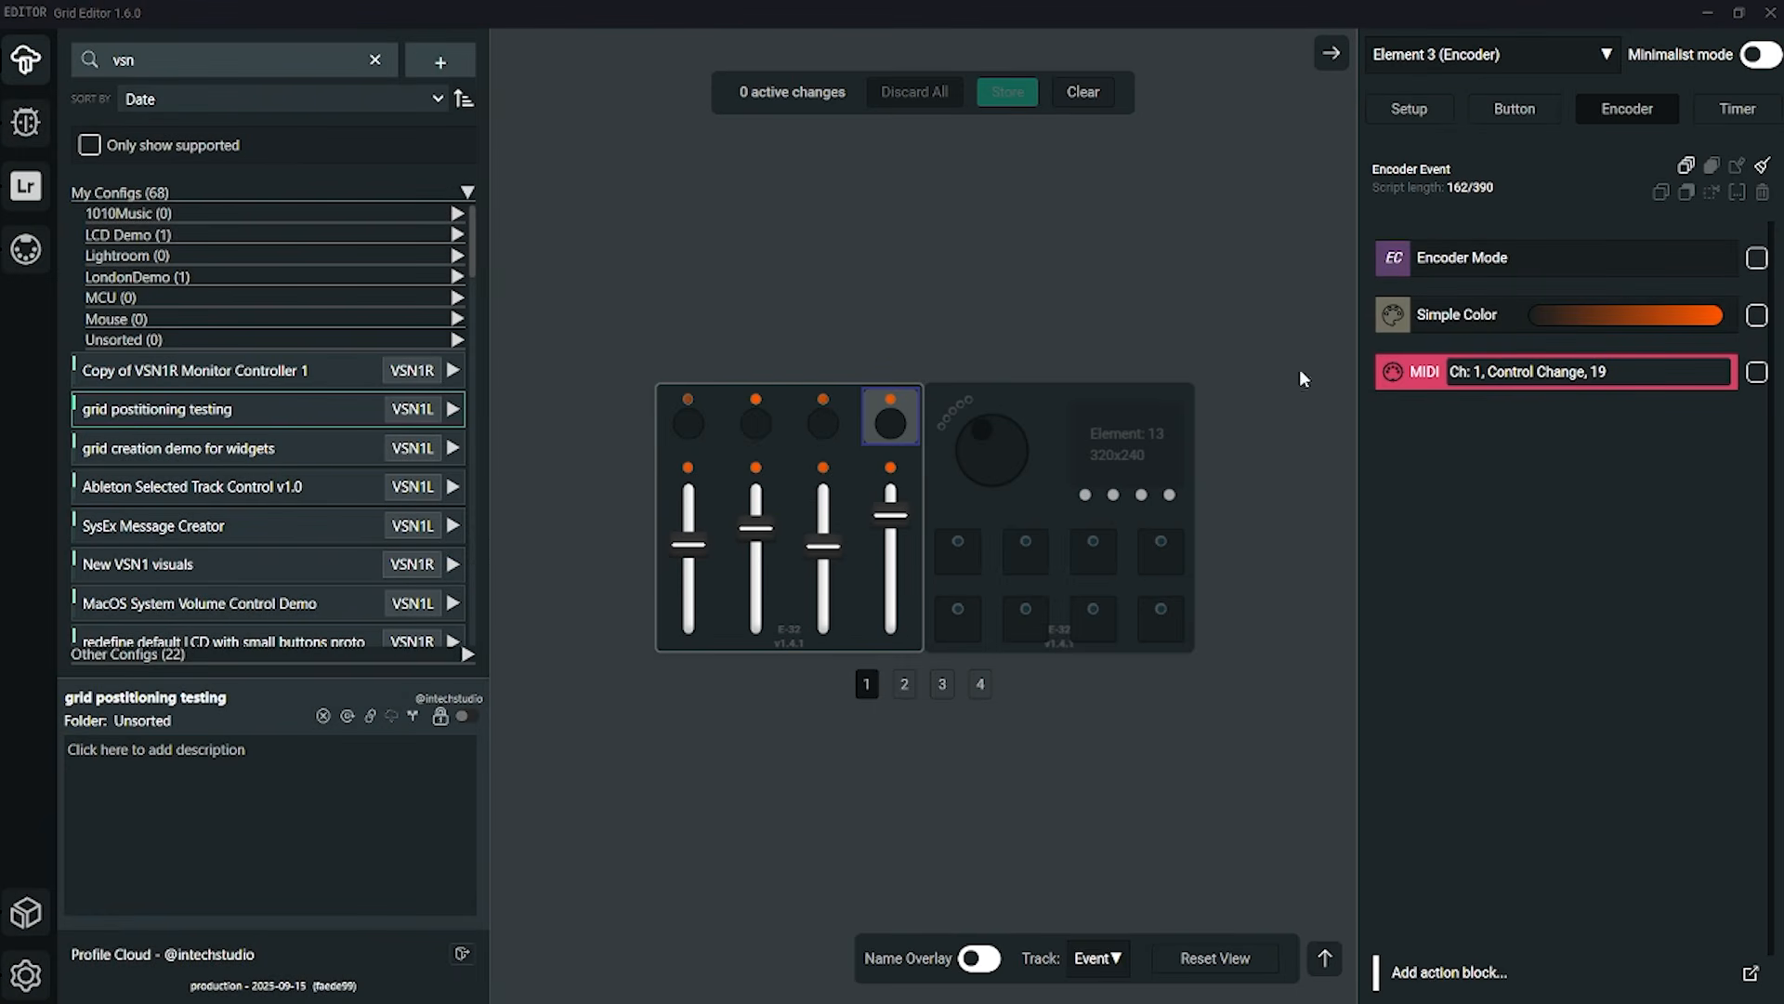
Select the LCD element beside the fader module, collapse its Draw code block and turn on Minimalist mode.
{"action": "left_click", "coordinate": [1115, 442]}
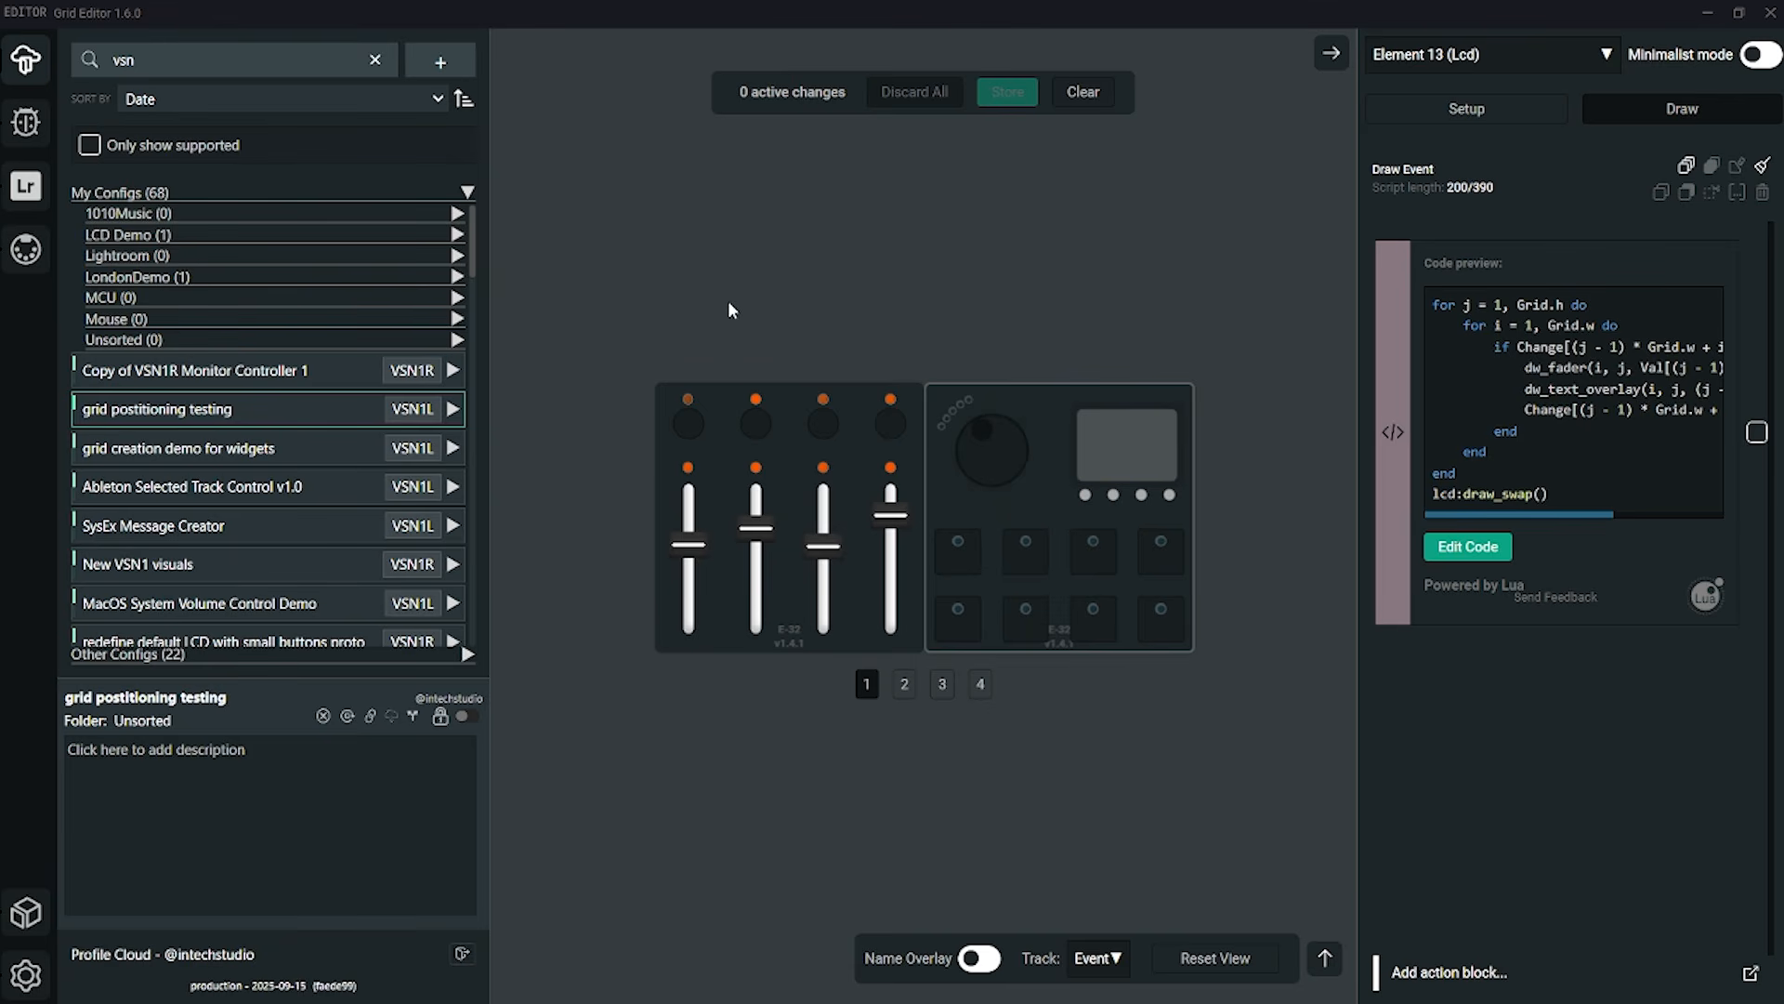
{"action": "left_click", "coordinate": [1379, 308]}
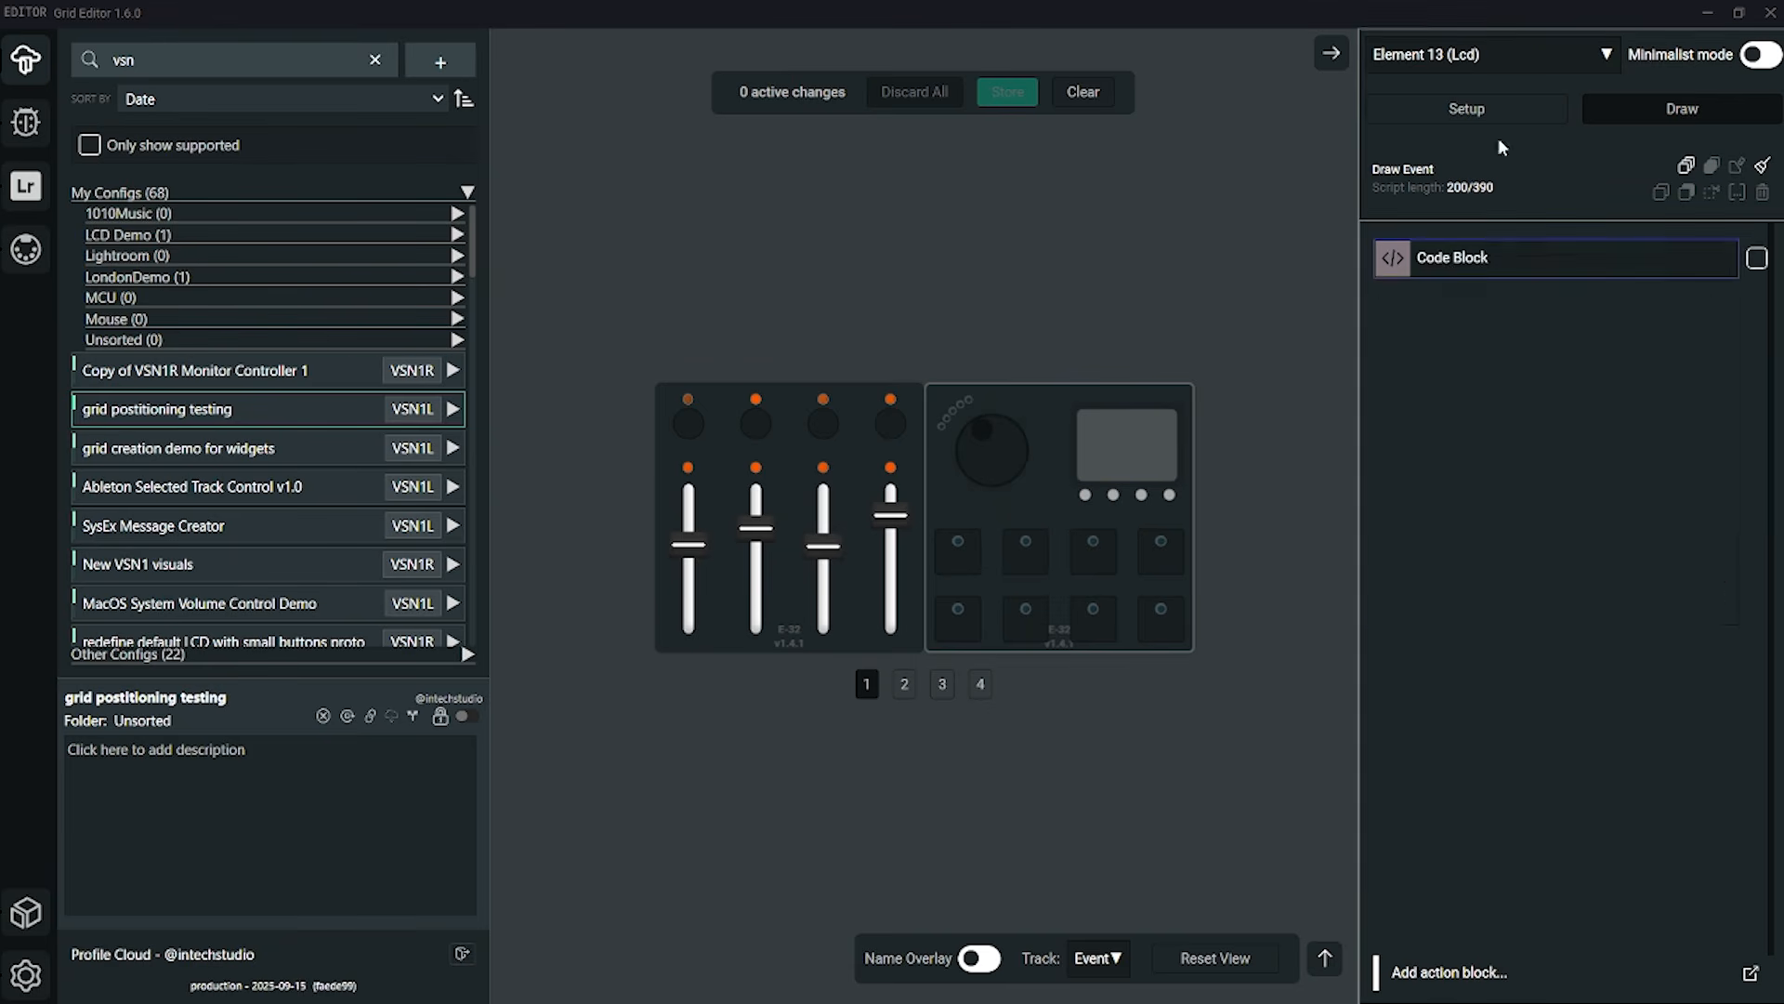
{"action": "left_click", "coordinate": [1766, 57]}
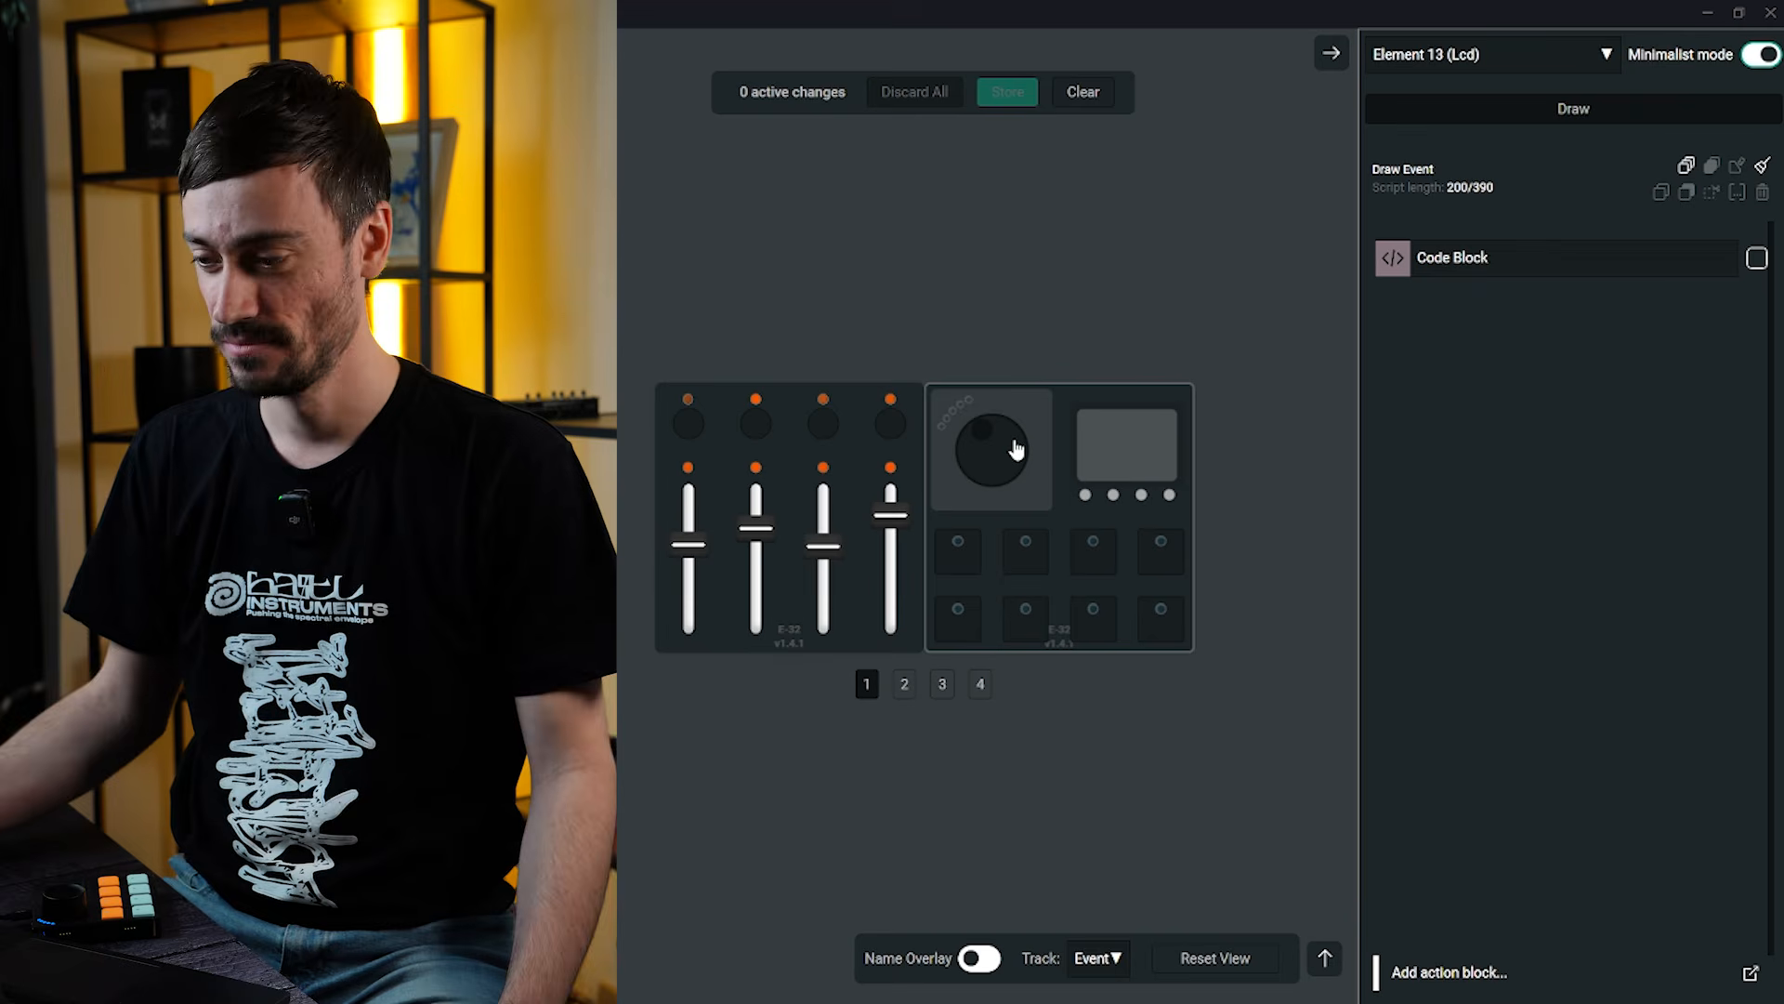